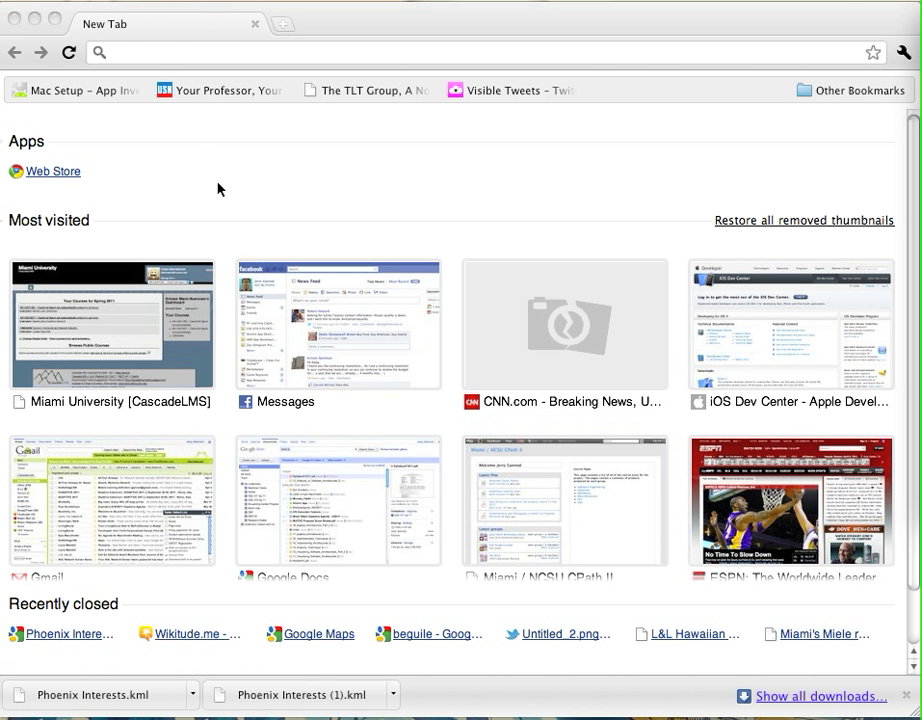
Step: Load the Google Maps site at maps.google.com
left_click(214, 58)
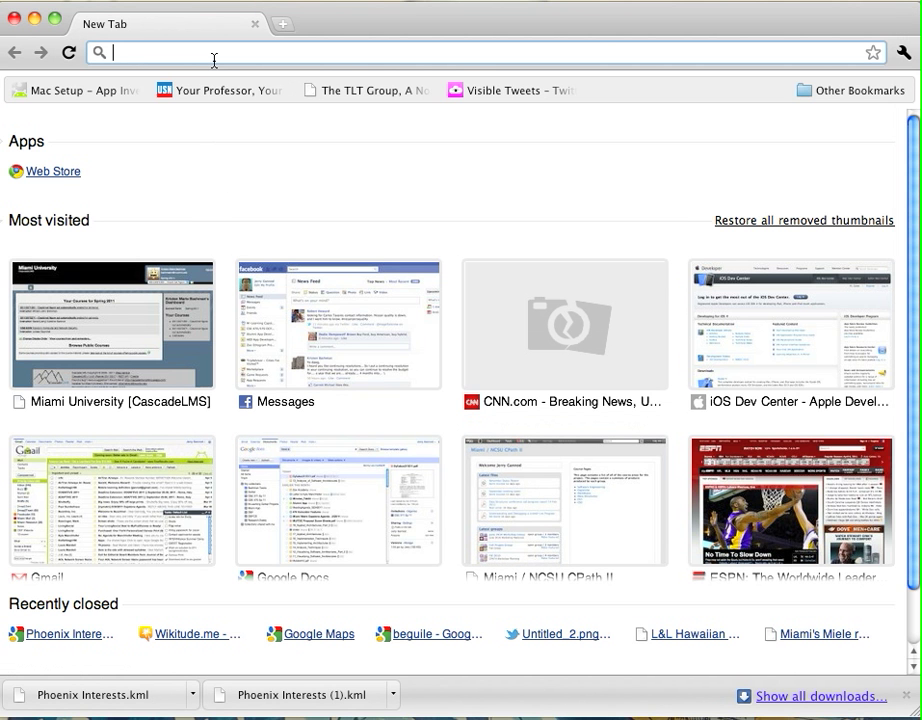
type("maps.google.")
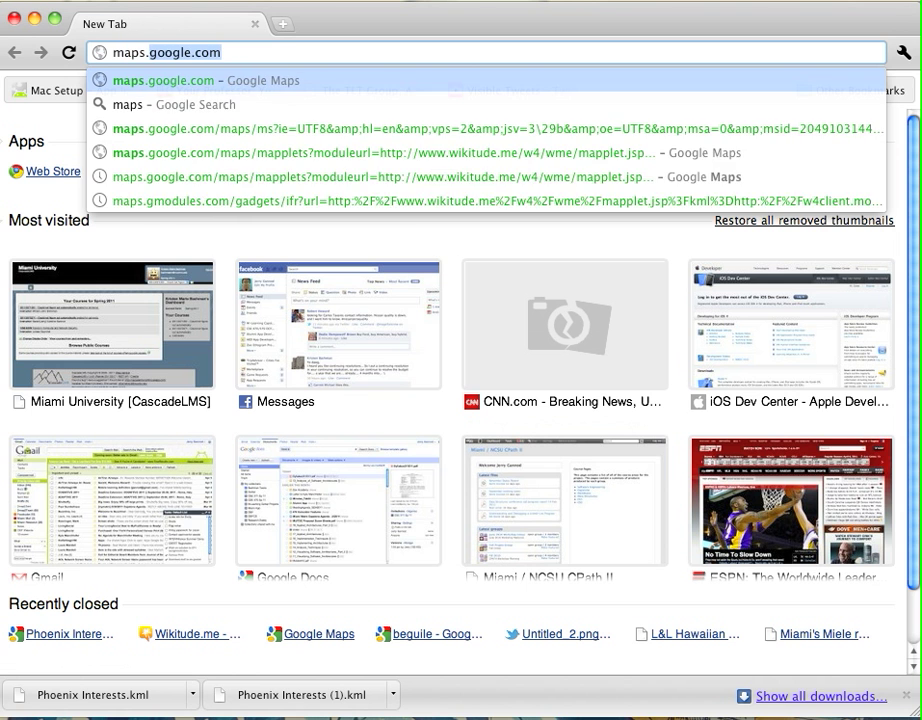
type("com")
key("Return")
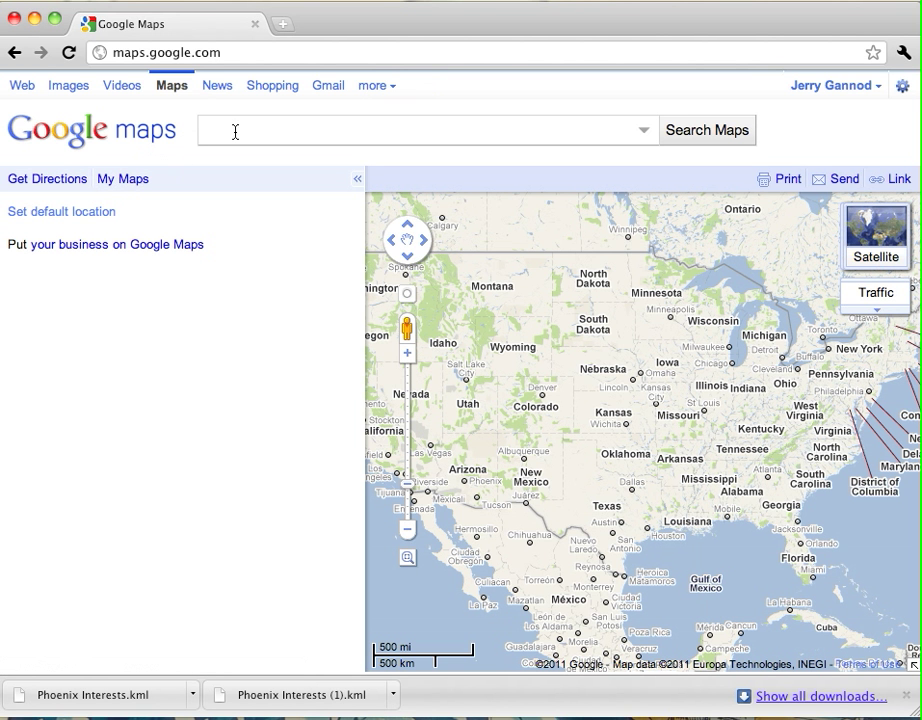
Step: Search for 'hawaiian barbeque, gilbert az'
left_click(235, 132)
type("hawaii")
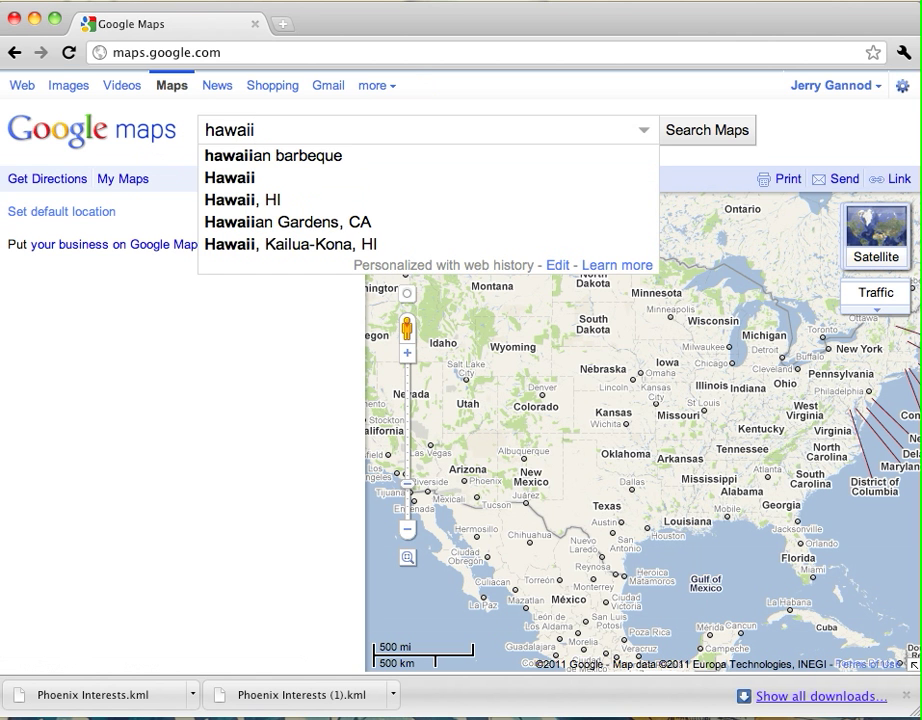
left_click(226, 158)
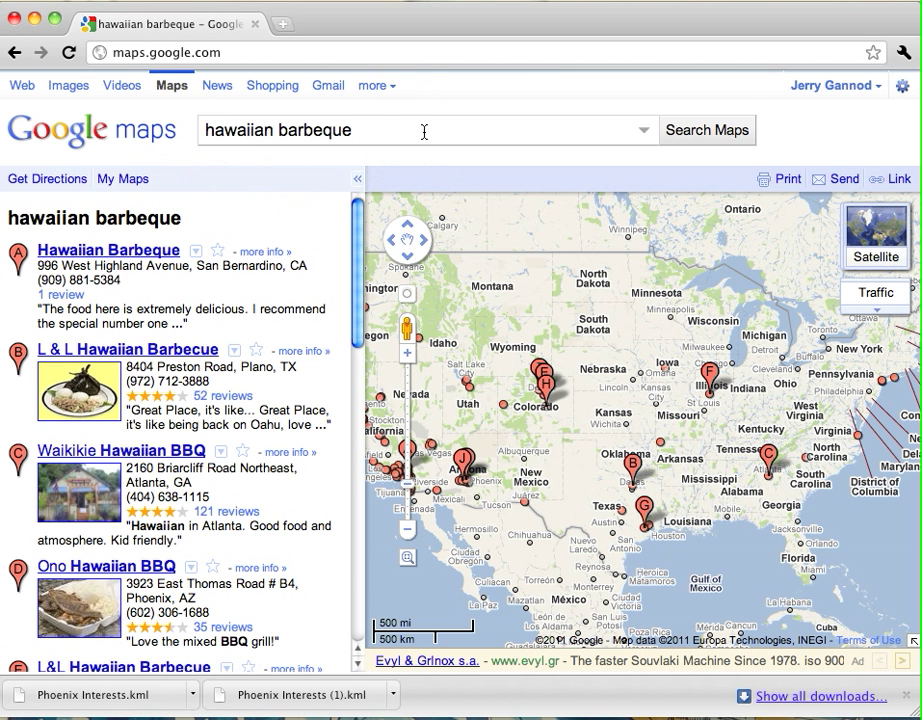
type(", ph")
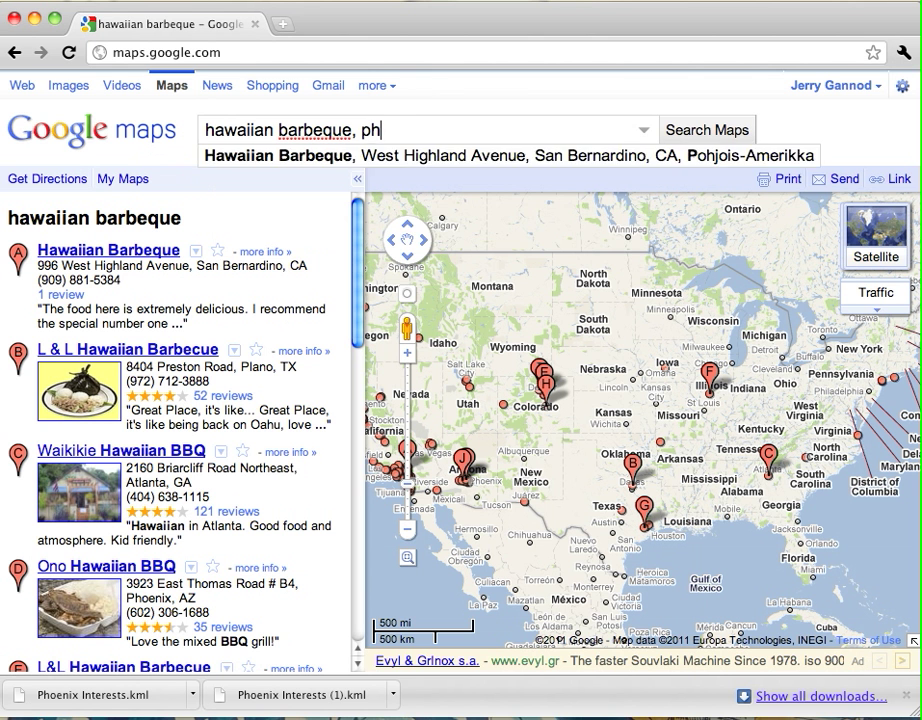
key("BackSpace")
key("BackSpace")
type("g")
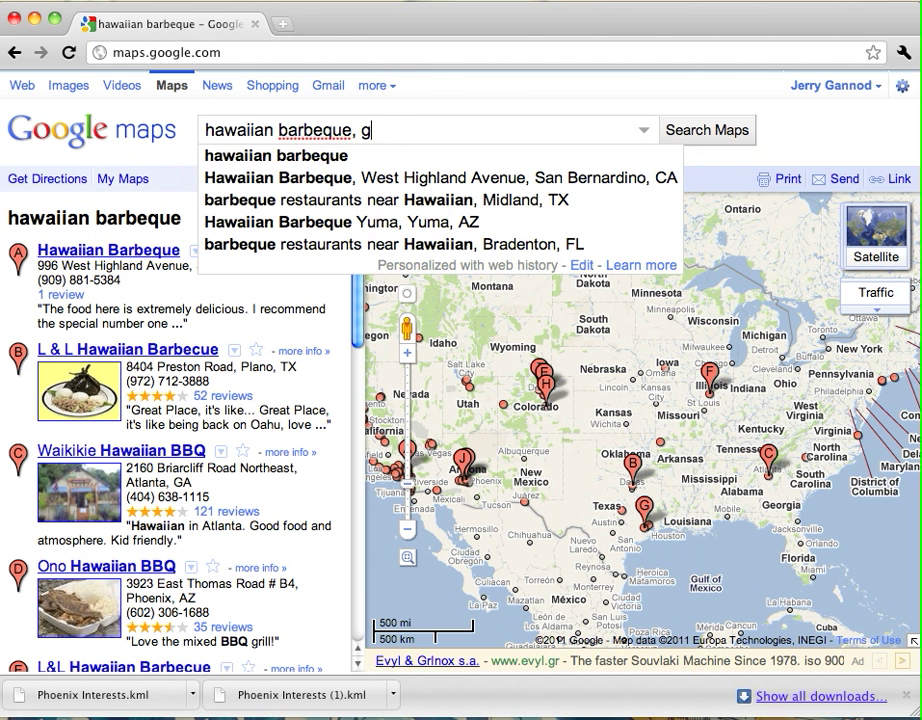
type("ilbert az")
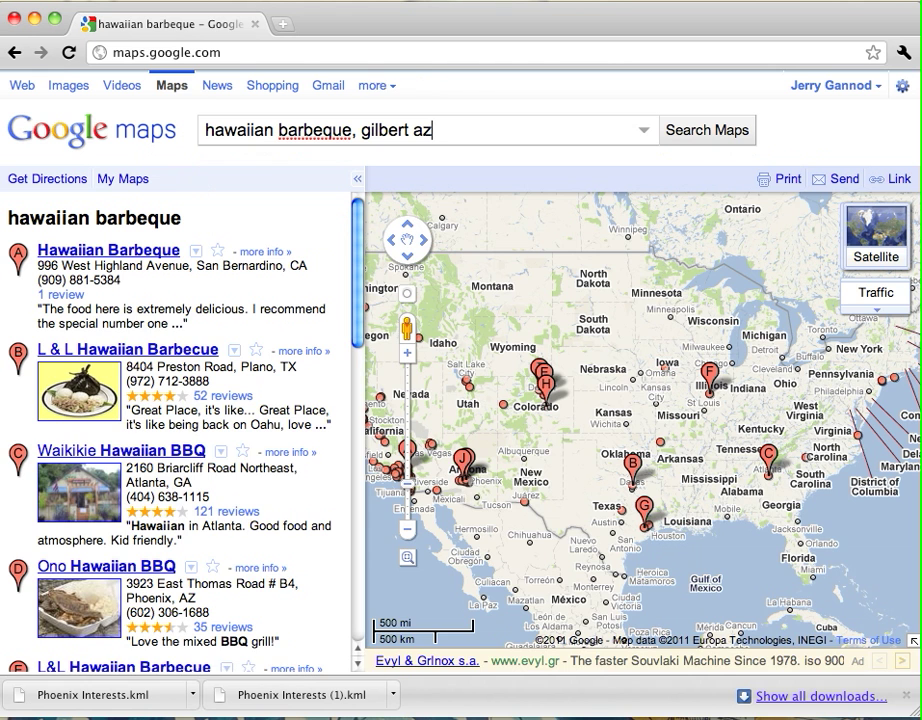
key("Return")
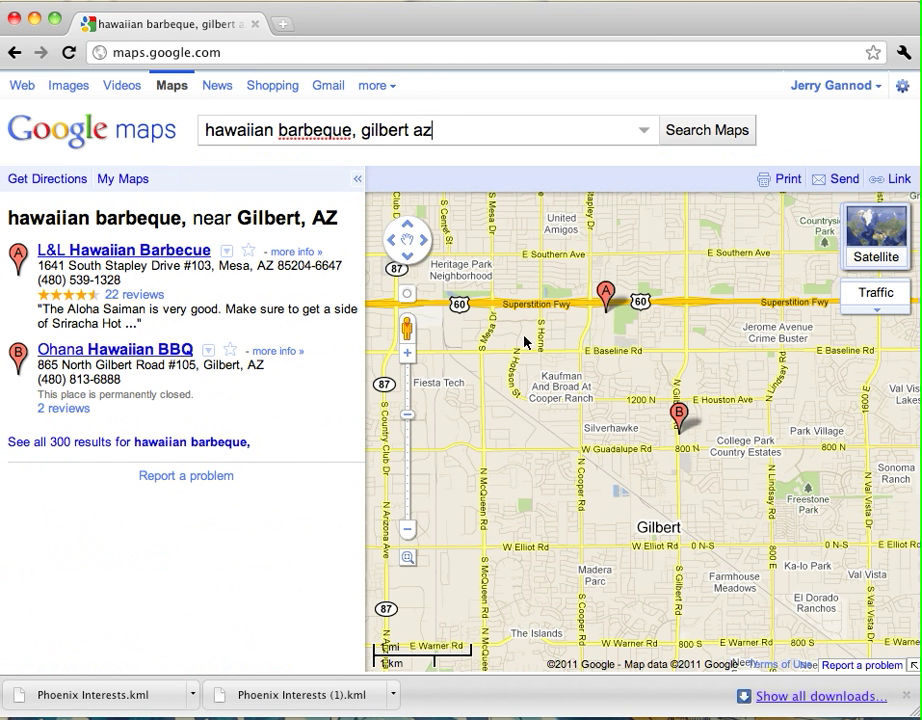
Step: Pan and zoom the map to frame result markers A and B
left_click_drag(529, 344, 575, 405)
scroll(575, 405, "up", 2)
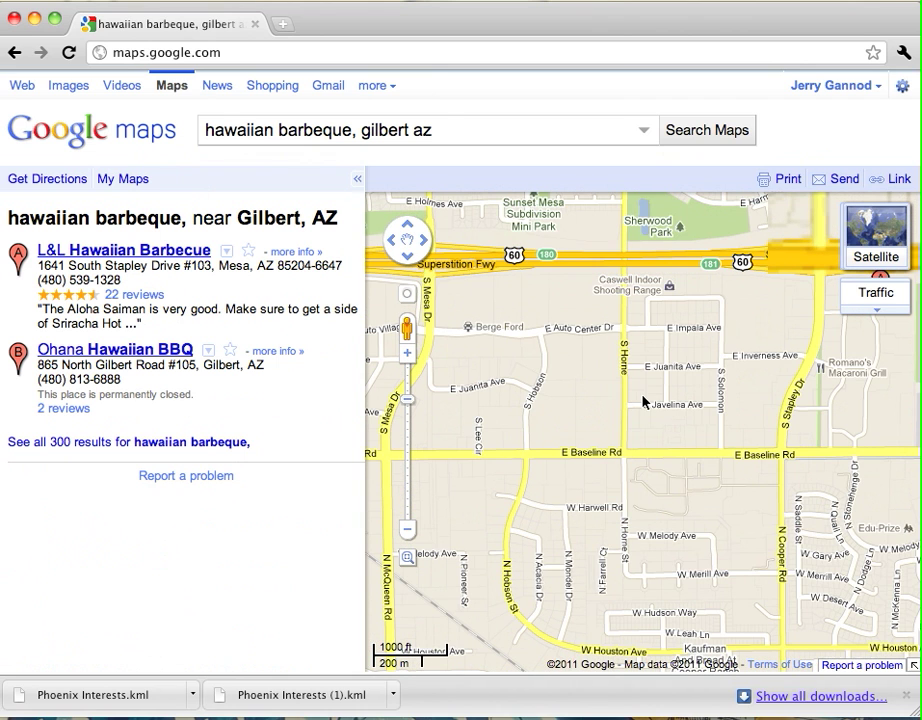
scroll(643, 402, "down", 2)
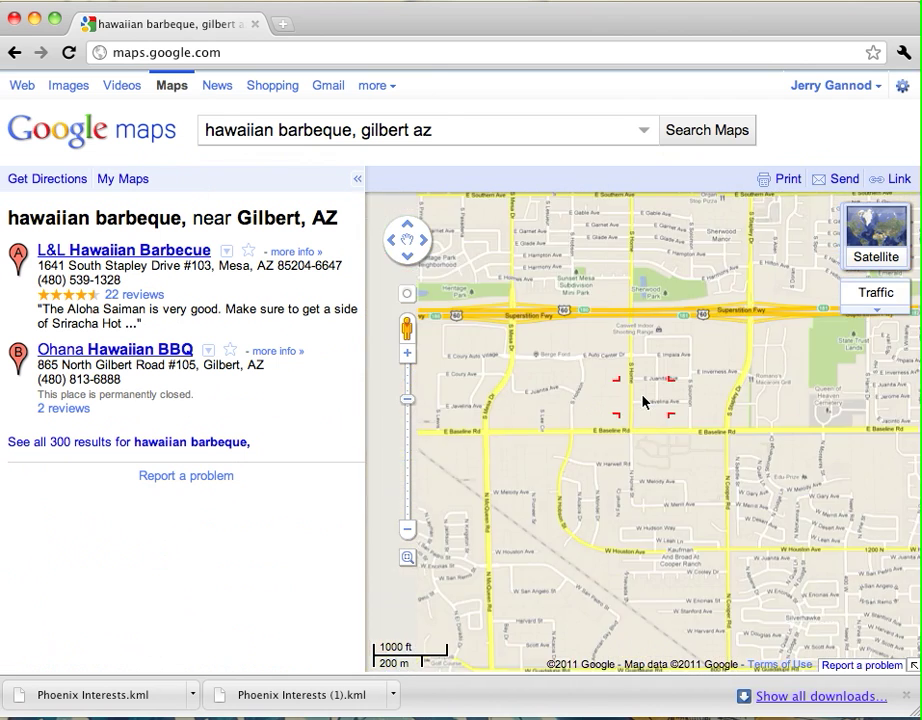
left_click_drag(689, 405, 616, 392)
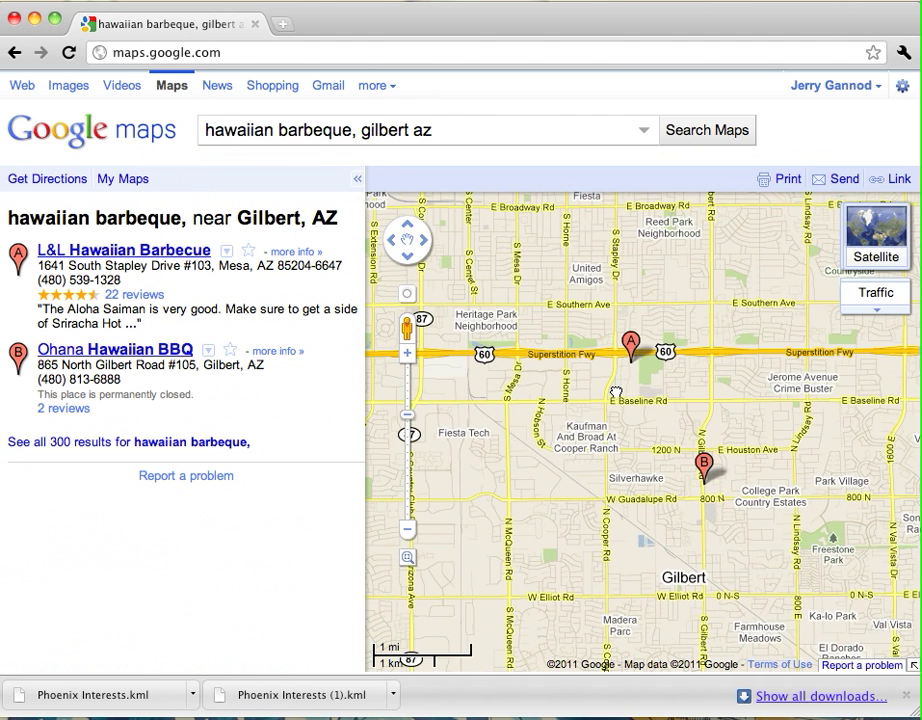
scroll(615, 375, "up", 1)
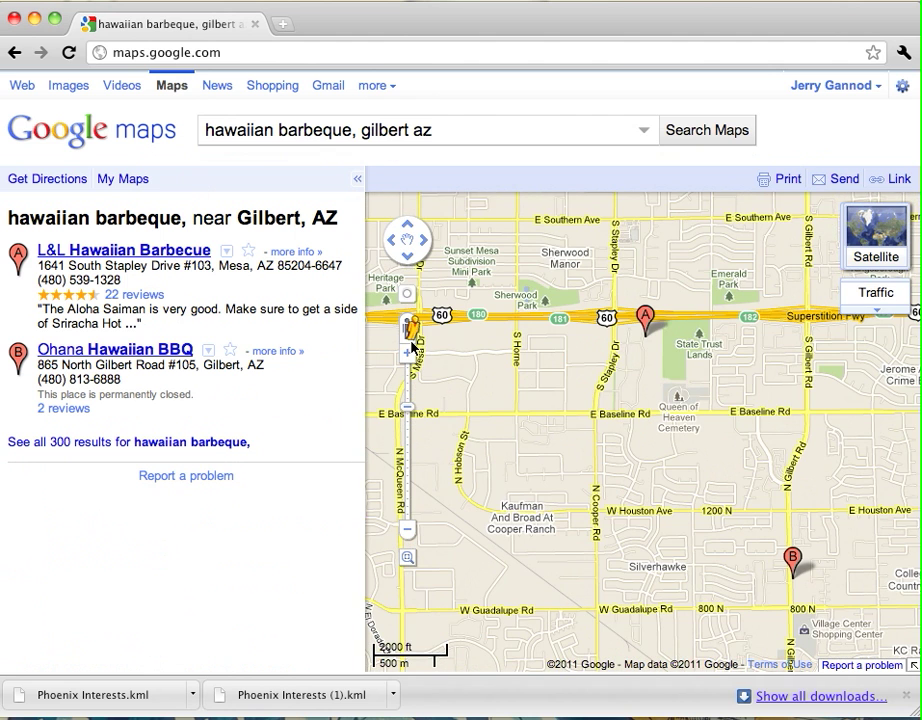
left_click_drag(599, 370, 560, 343)
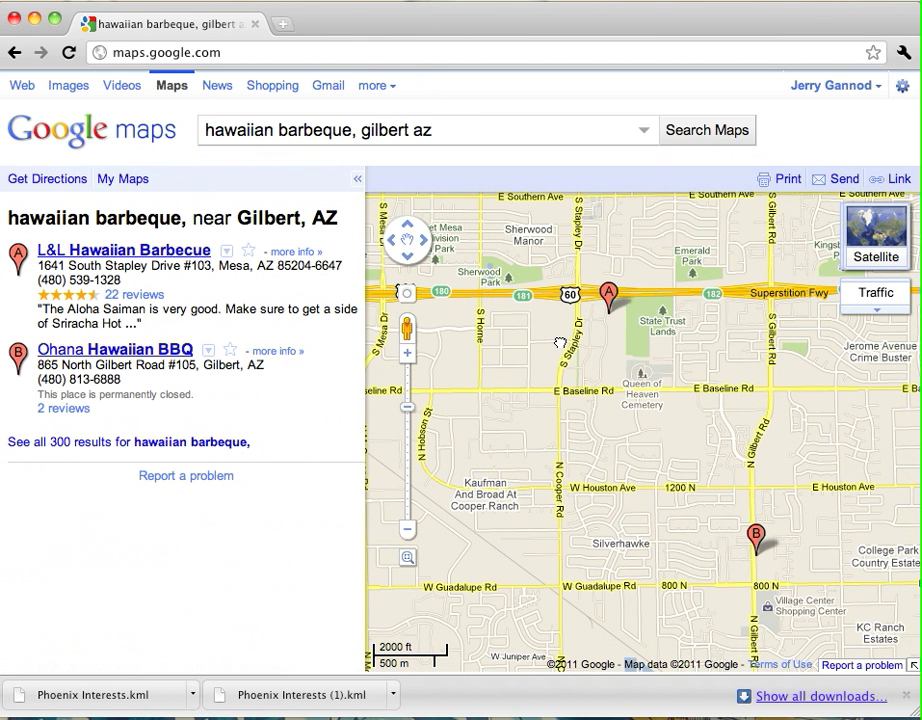
Step: Create a new personal map from My Maps titled 'Hawaiian Barbeque'
left_click(138, 180)
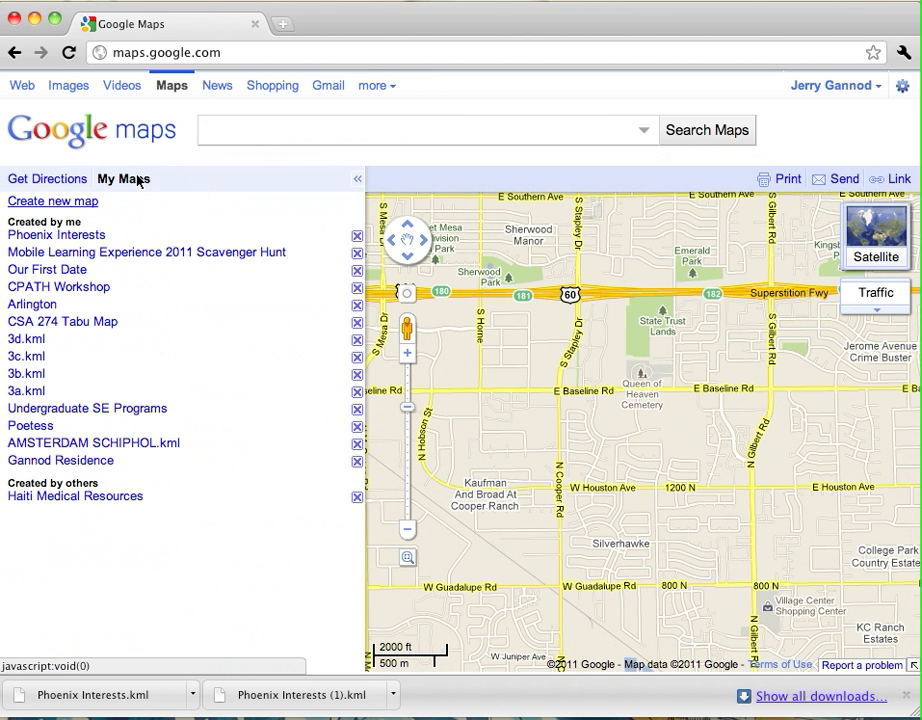
left_click(73, 201)
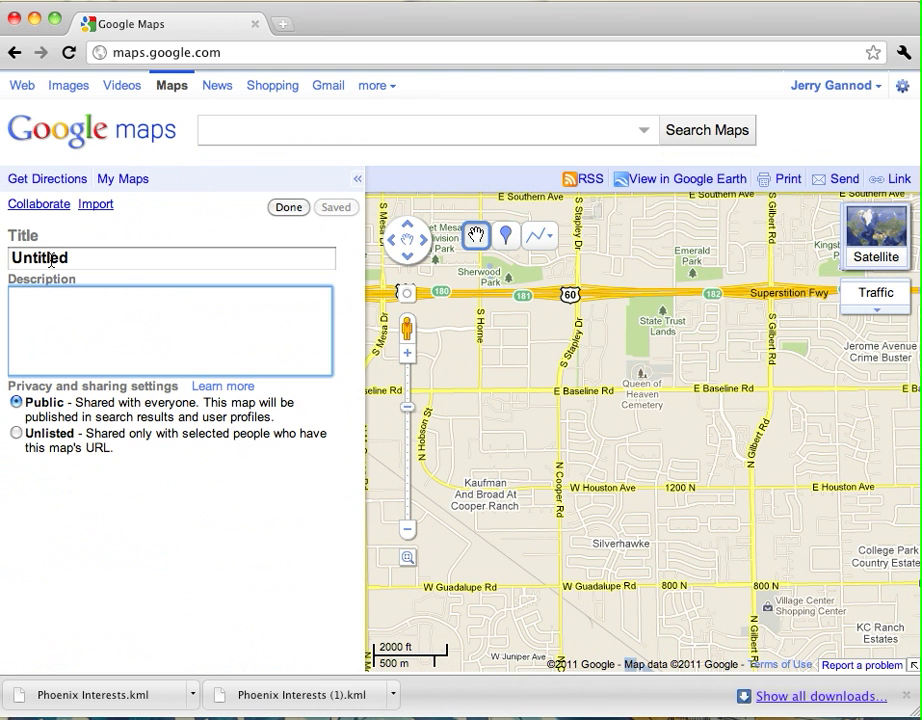
double_click(51, 260)
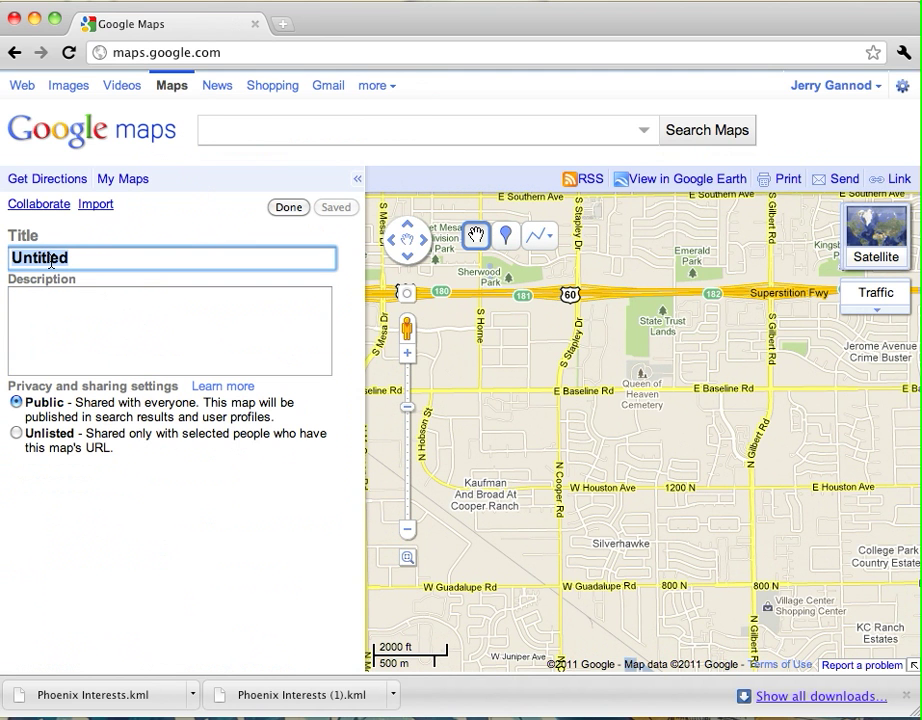
type("Haw")
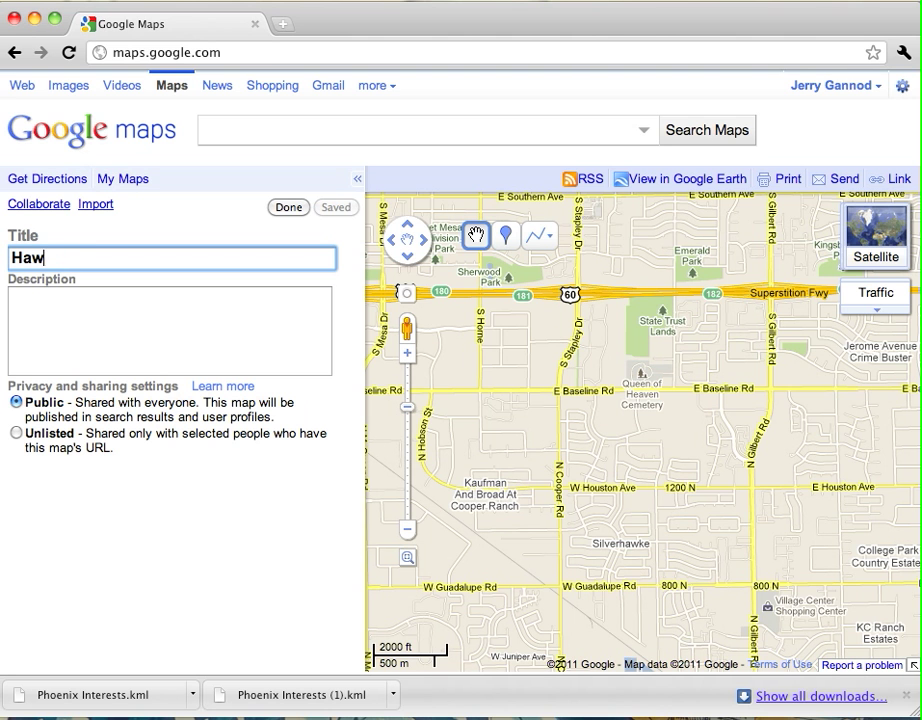
type("aiian B")
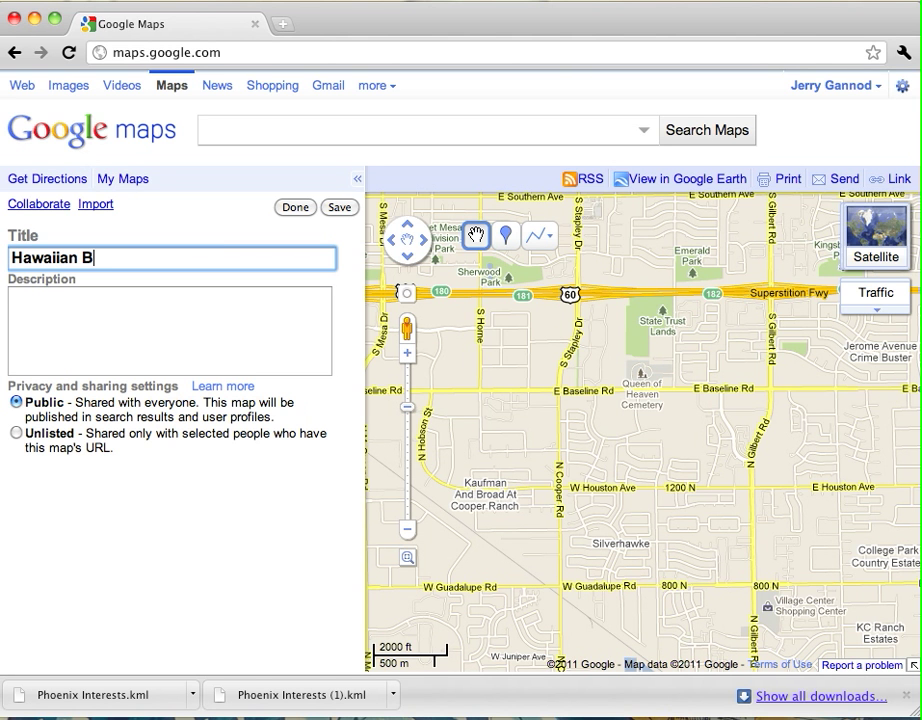
type("arbeque")
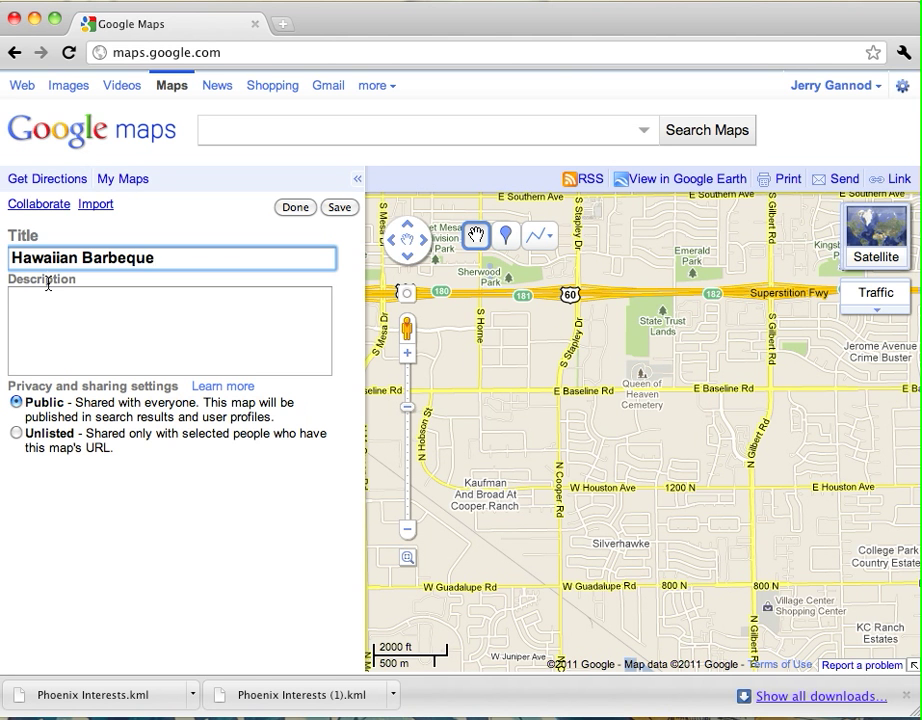
Step: Describe it as 'Hawaiian Barbeque Restaurants in East Valley' and save the map
left_click(42, 300)
type("Hawaiian B")
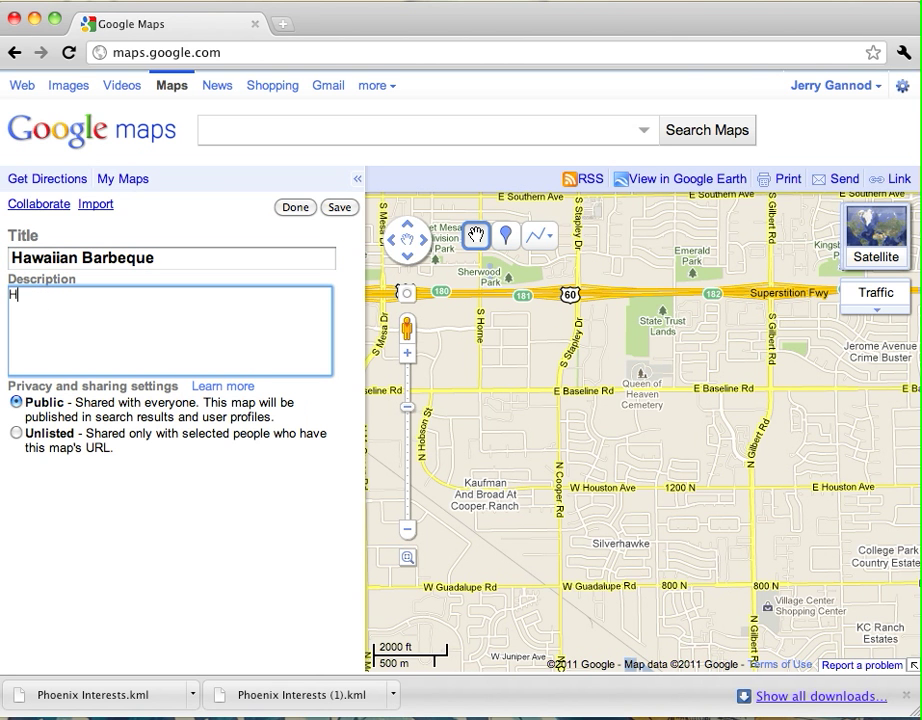
type("arbeque Res")
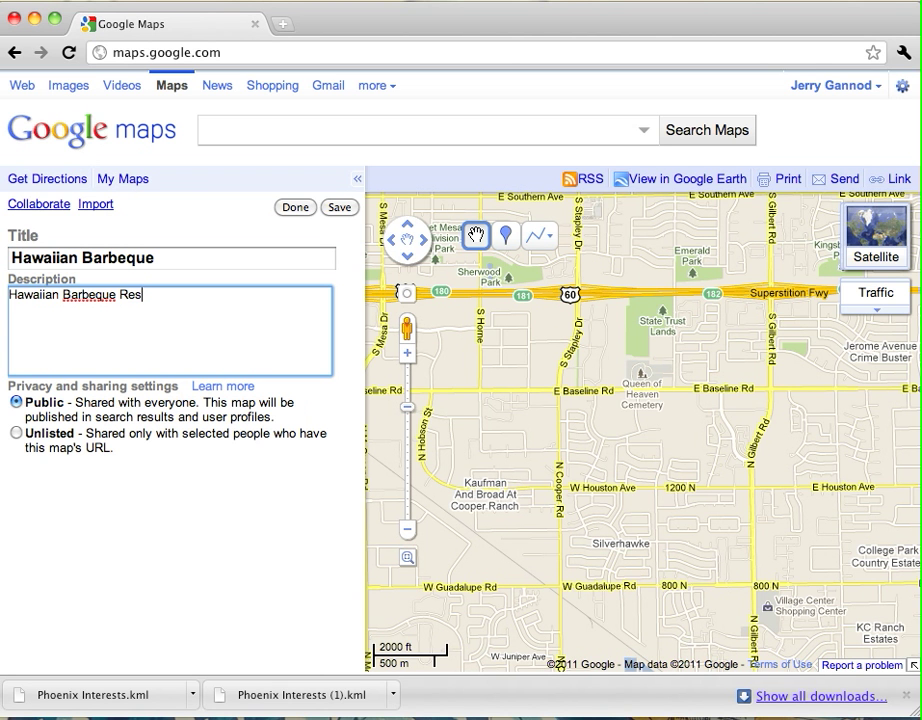
type("taurants in East Valley")
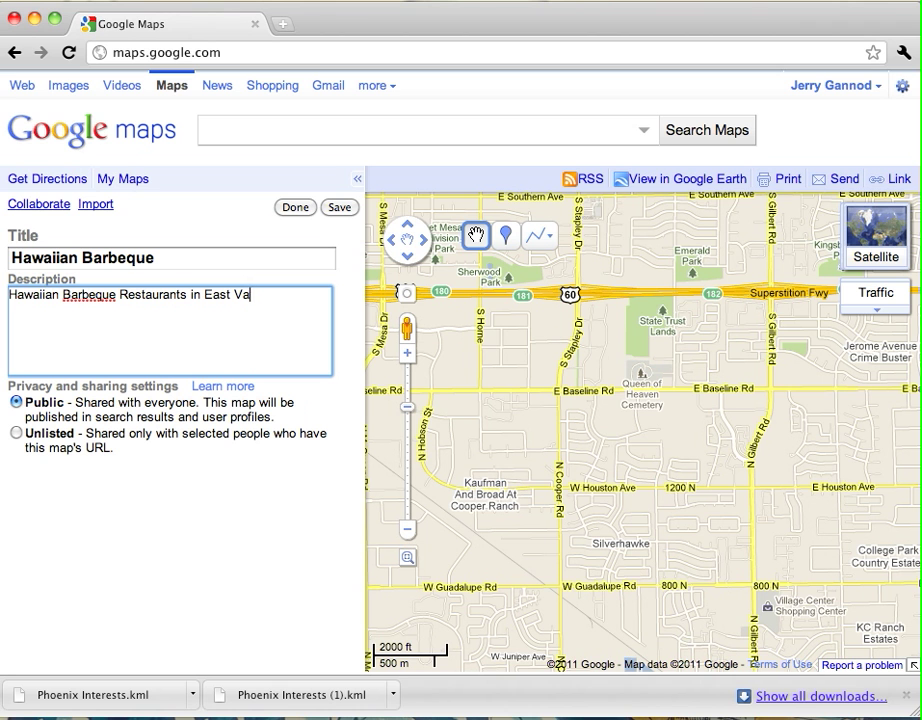
left_click(335, 208)
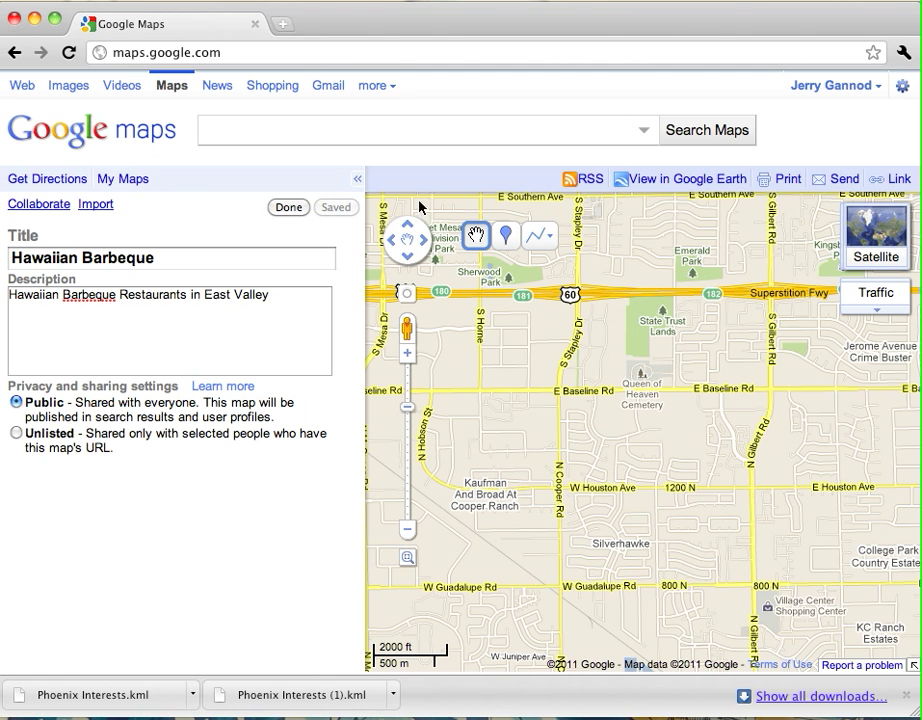
Step: Search 'L&L', choose L&L Hawaiian Barbecue, Mesa, AZ, and open marker A's details
left_click(319, 134)
type("L&L")
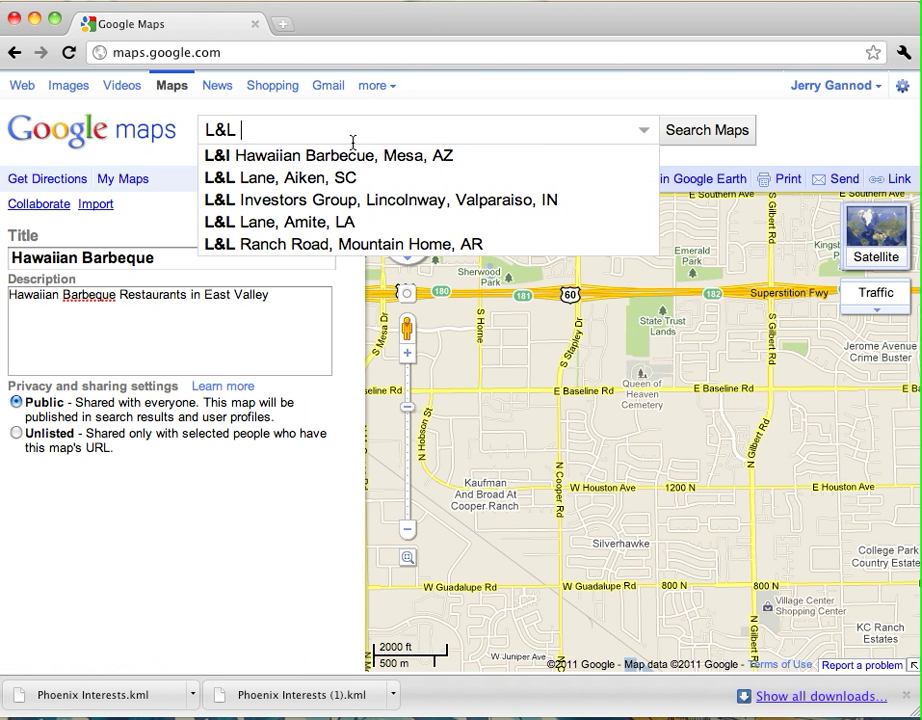
left_click(341, 157)
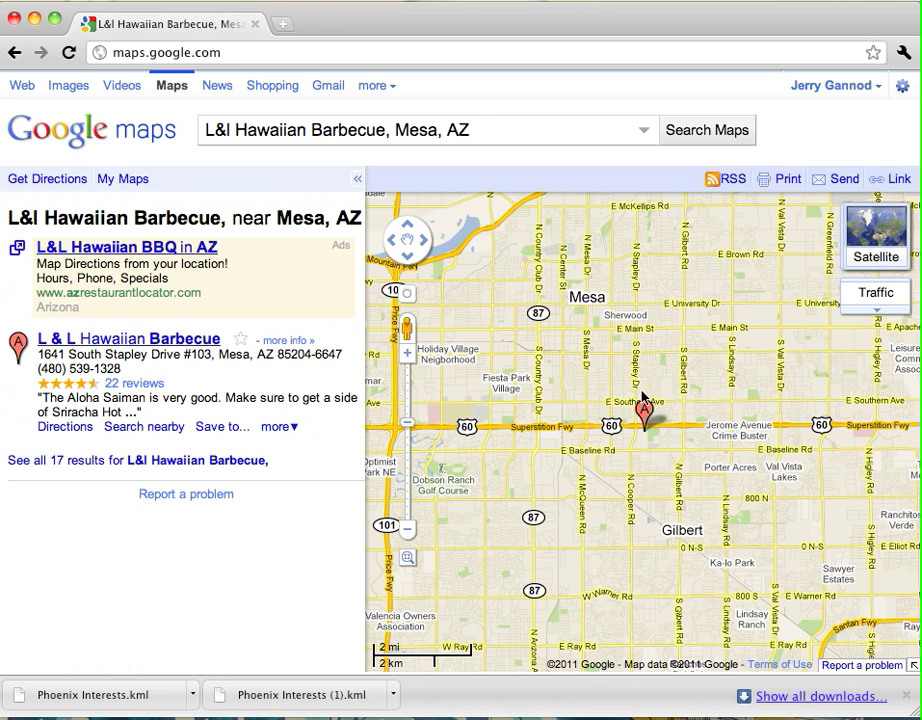
left_click_drag(624, 456, 593, 366)
scroll(593, 367, "up", 1)
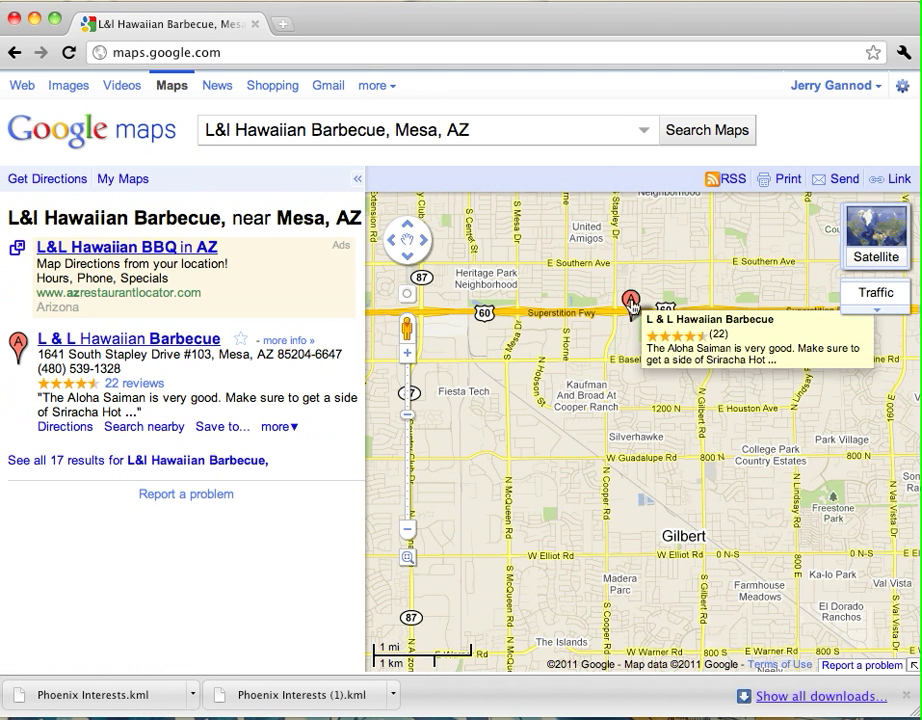
left_click(631, 303)
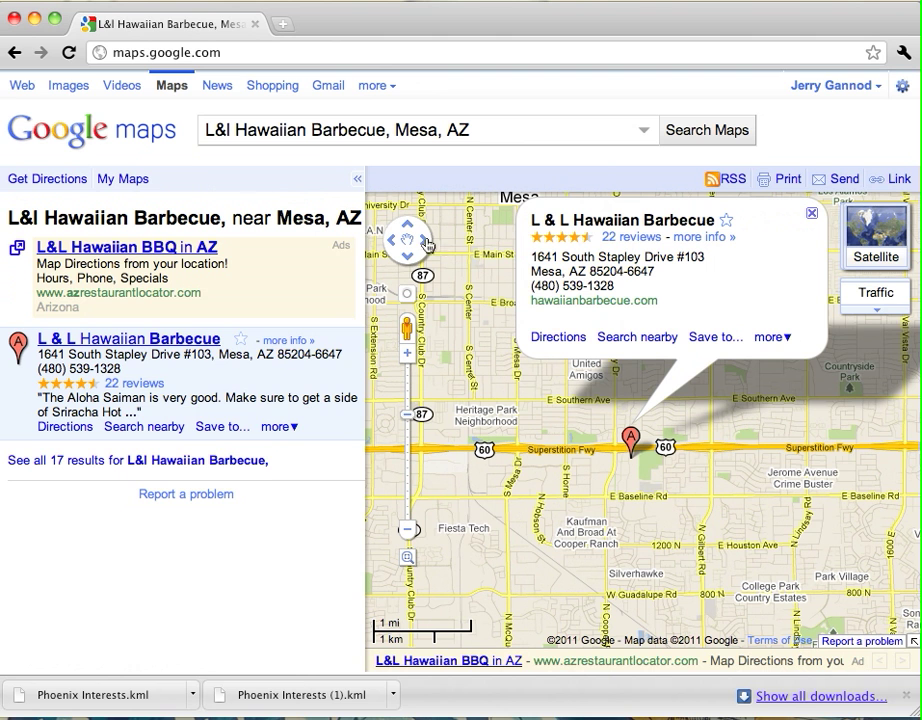
Step: Open the Hawaiian Barbeque map and zoom in on L&L Hawaiian Barbecue
left_click(145, 183)
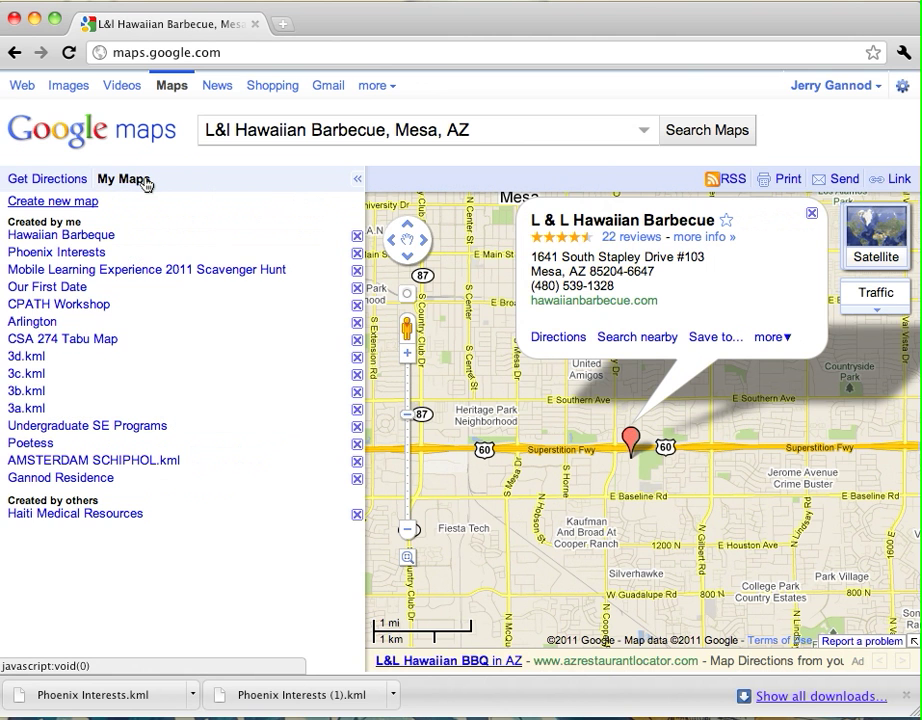
left_click(100, 235)
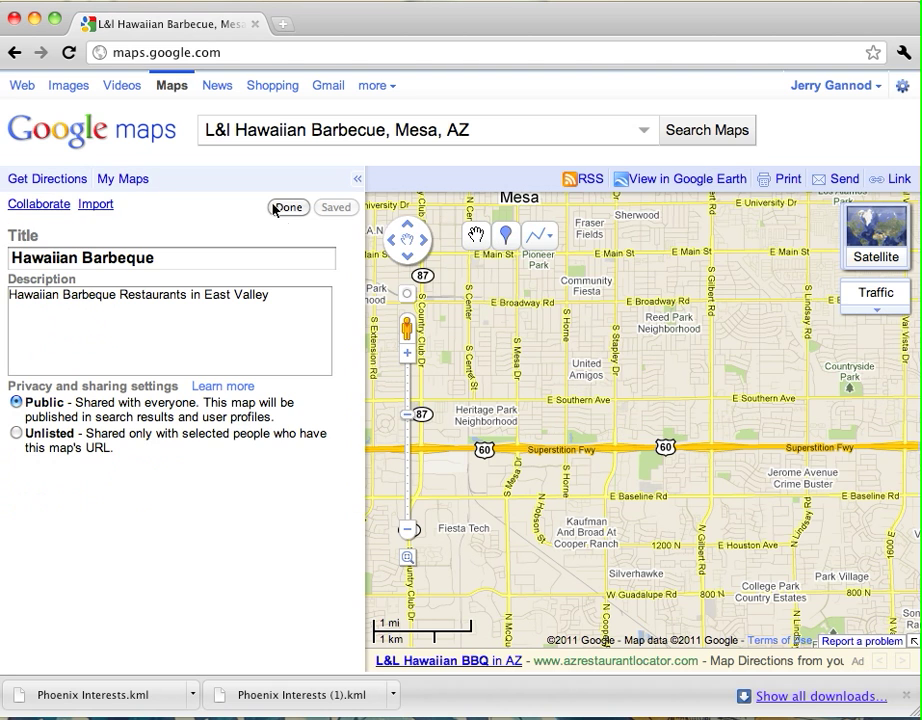
scroll(638, 494, "up", 1)
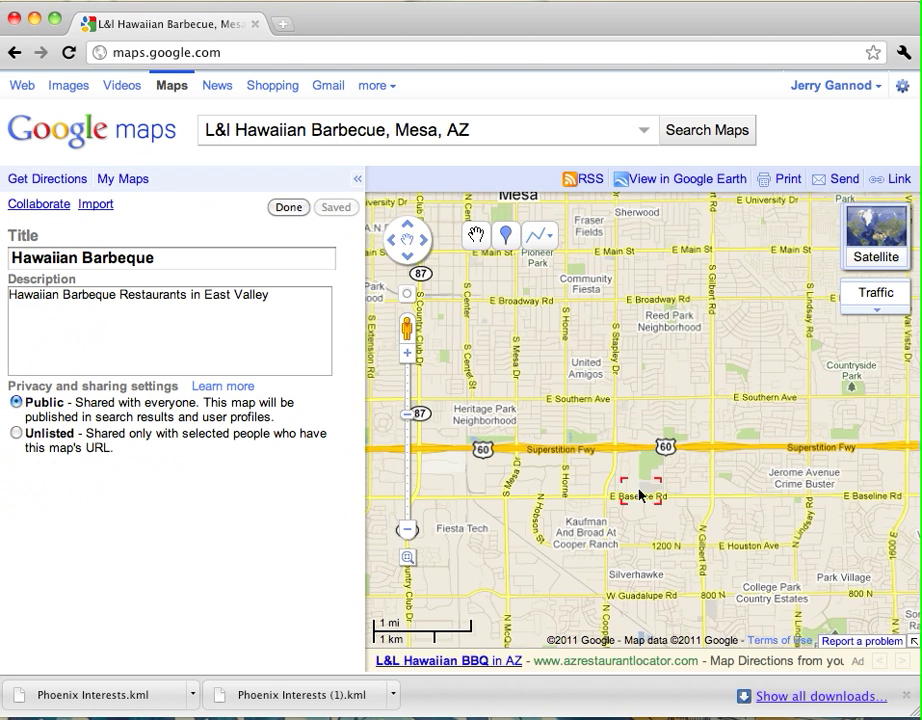
left_click_drag(608, 482, 613, 422)
scroll(613, 422, "up", 1)
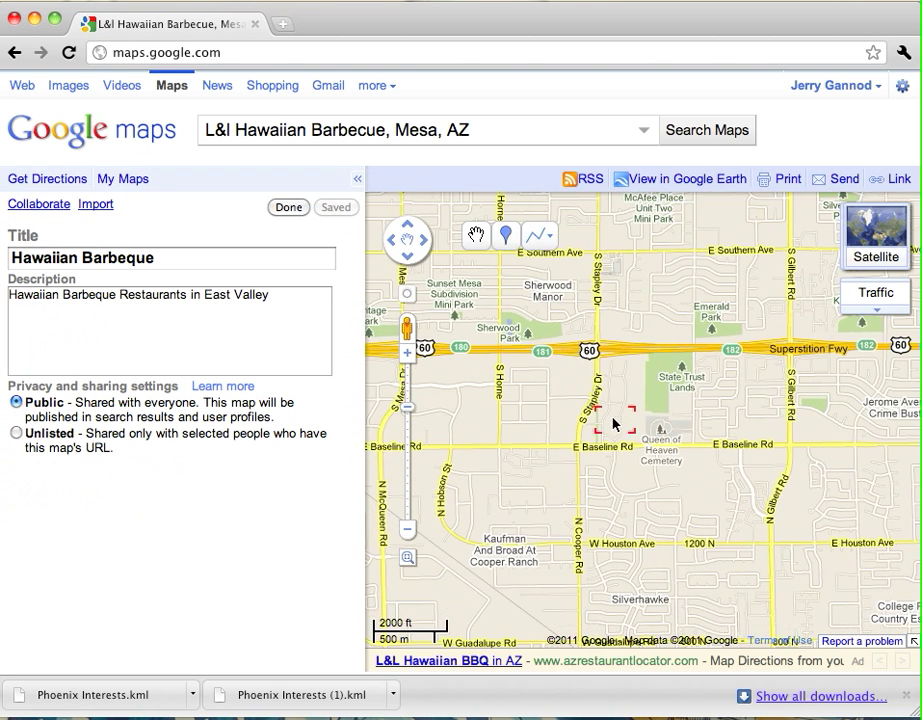
scroll(624, 367, "up", 2)
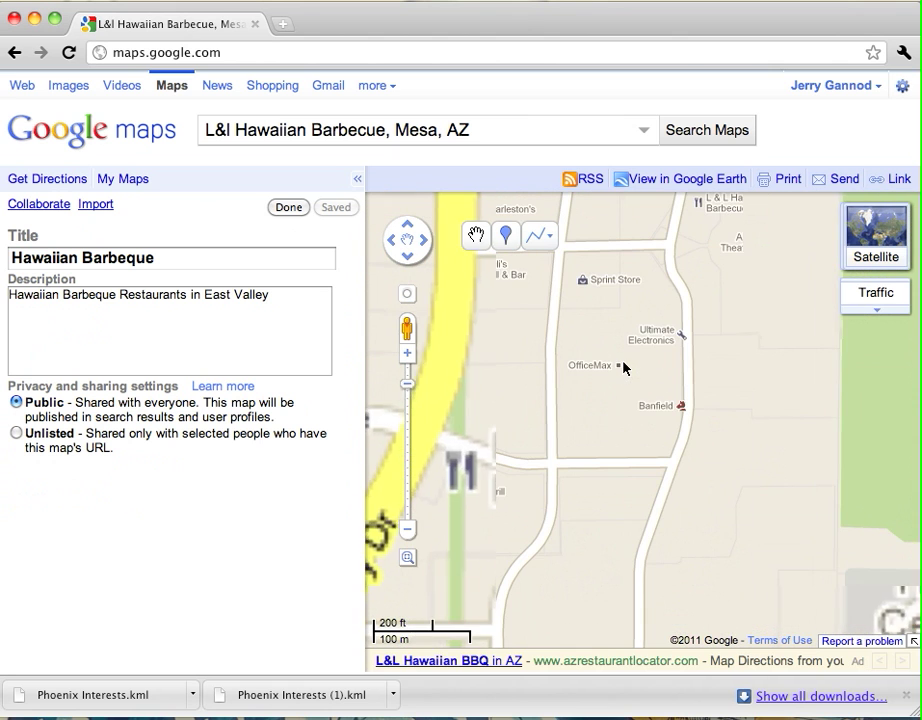
scroll(599, 329, "down", 2)
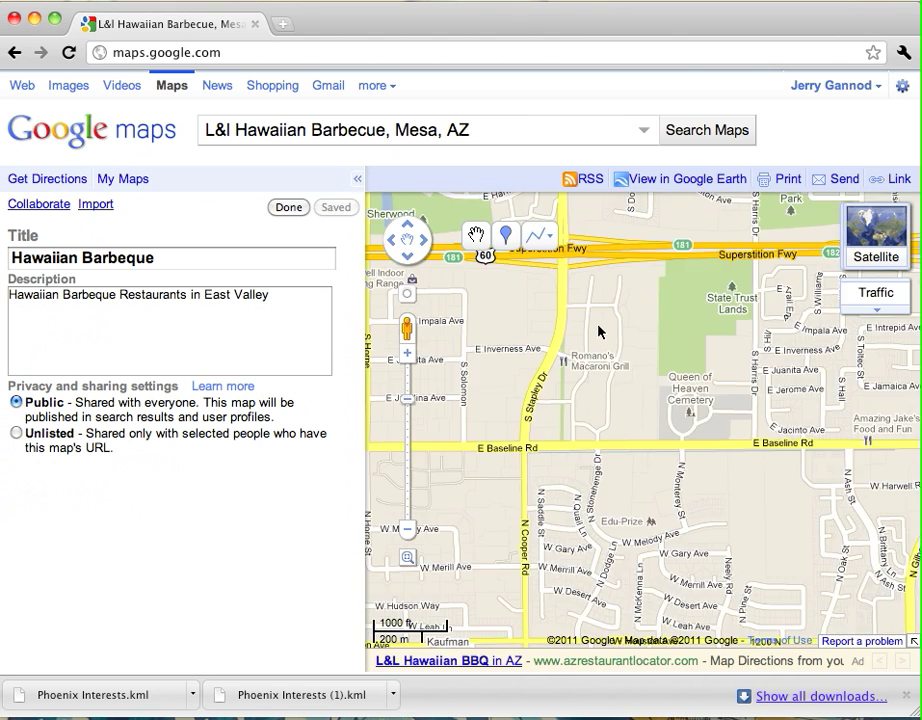
scroll(599, 329, "up", 2)
left_click_drag(636, 320, 603, 442)
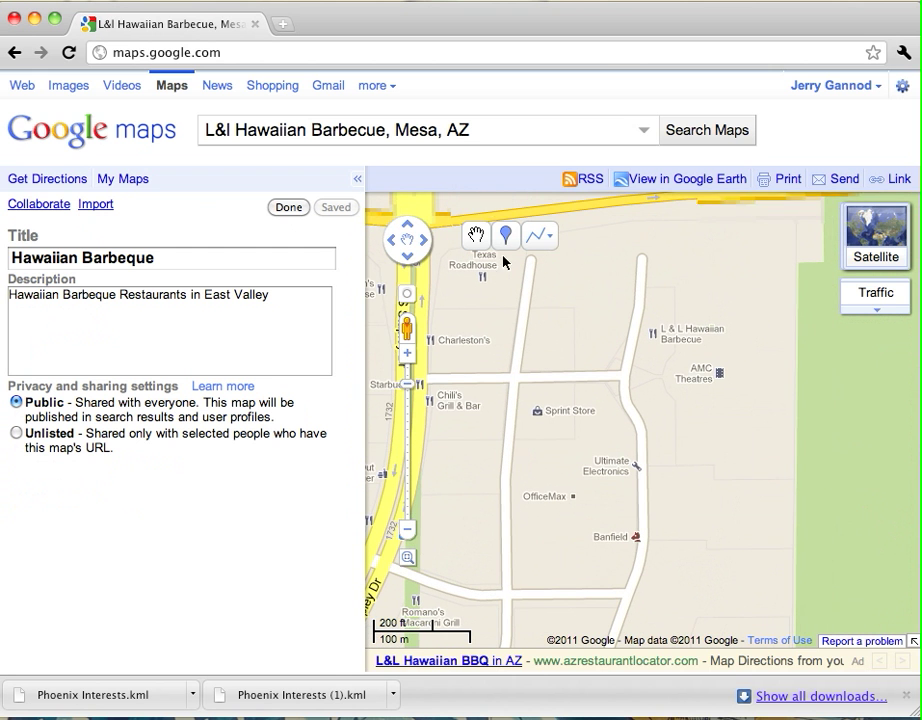
Step: Drop Placemark 1 on L&L Hawaiian Barbecue and close its business info window
left_click(502, 240)
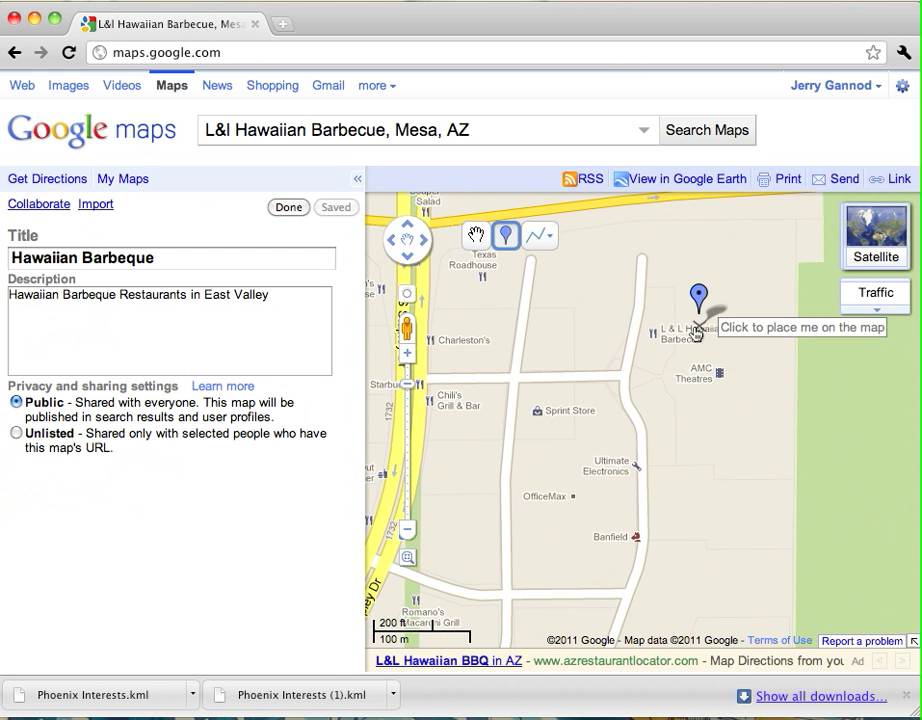
left_click(659, 339)
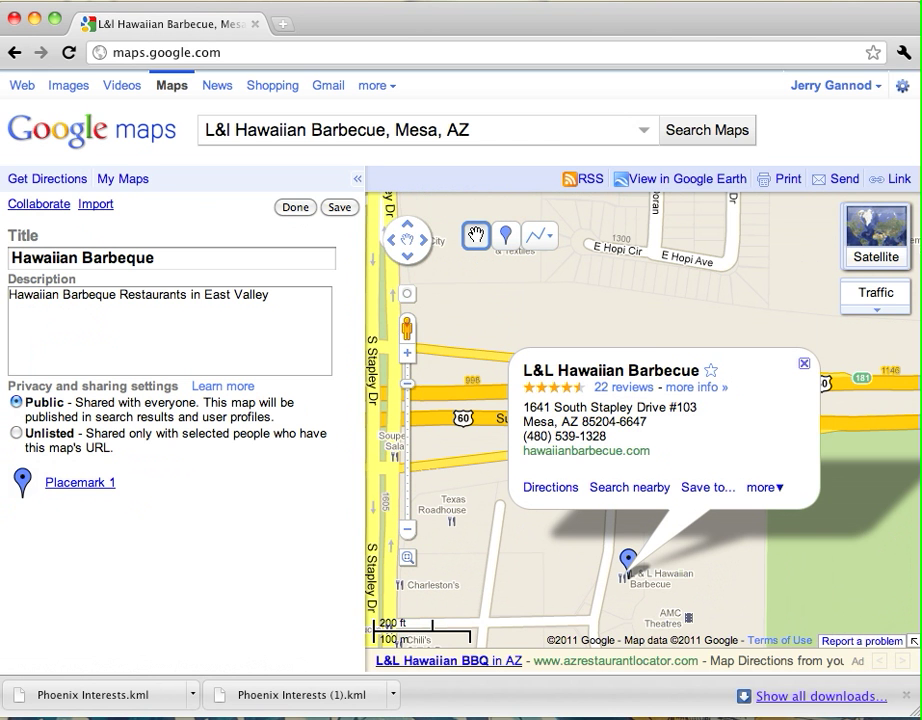
left_click_drag(628, 560, 652, 440)
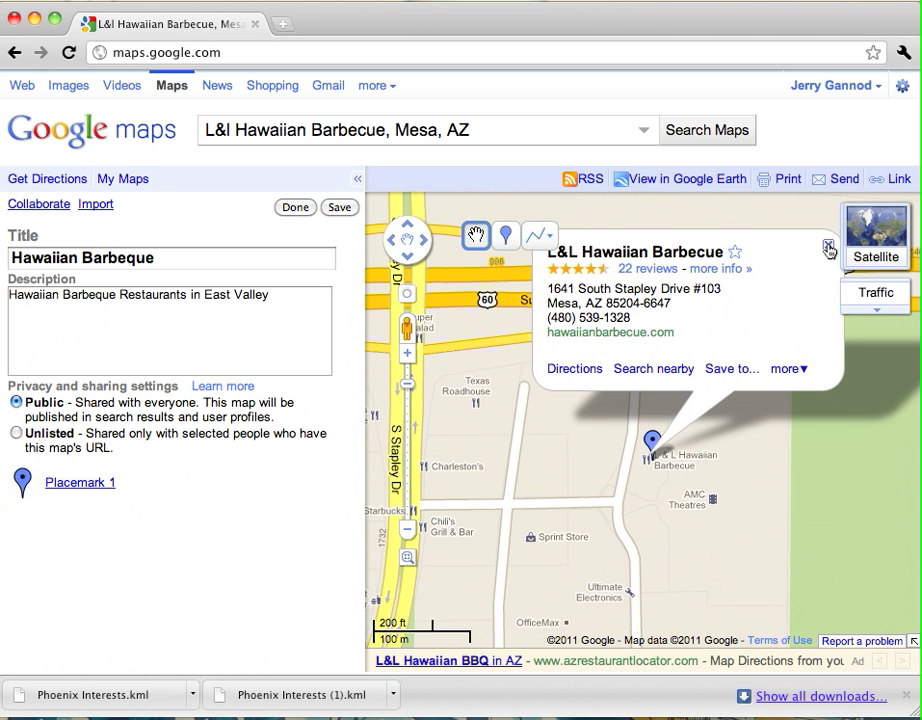
left_click(828, 249)
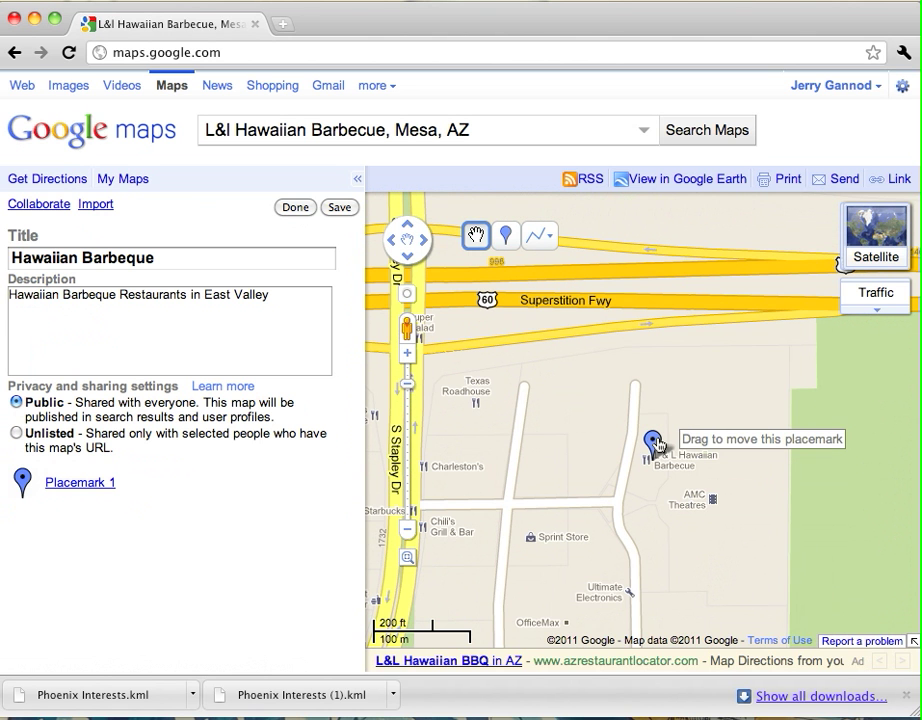
Step: Nudge the placemark onto the road and title it 'L&L Hawaiian Barbeque'
left_click_drag(652, 441, 625, 453)
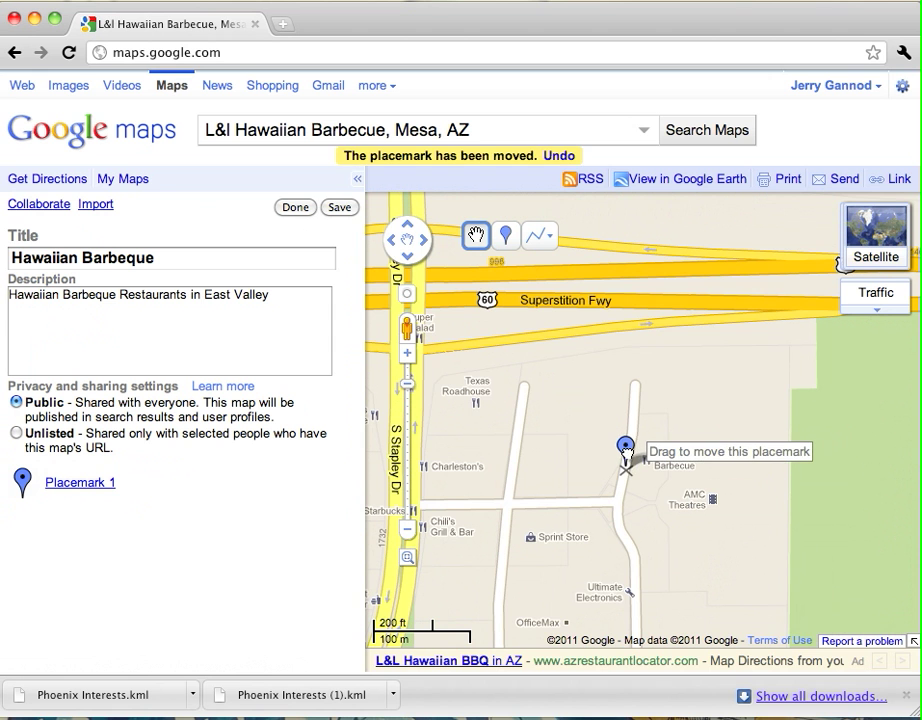
left_click(626, 455)
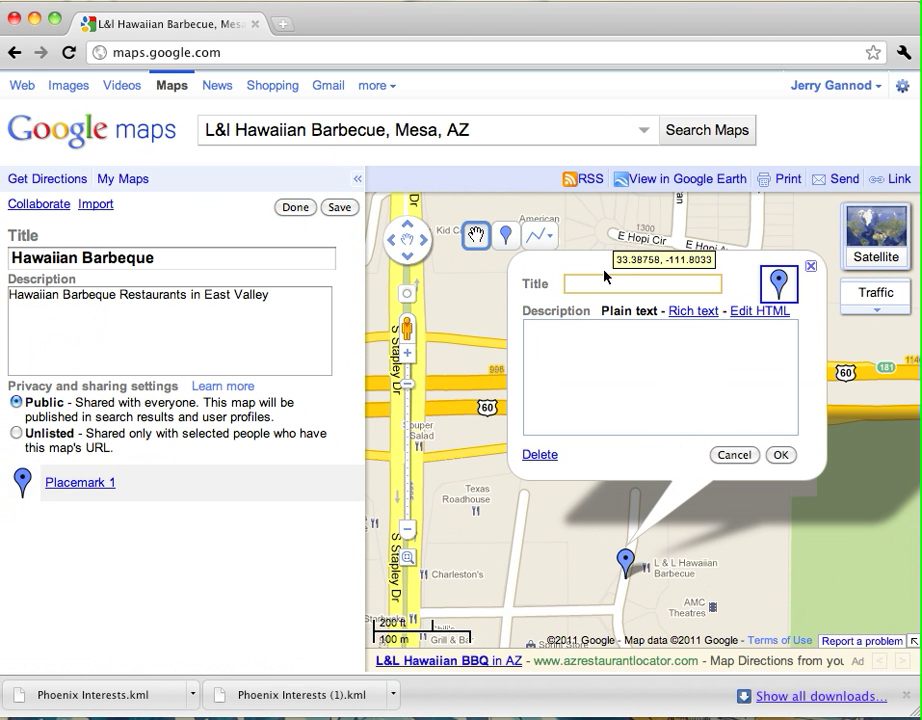
type("L&L ")
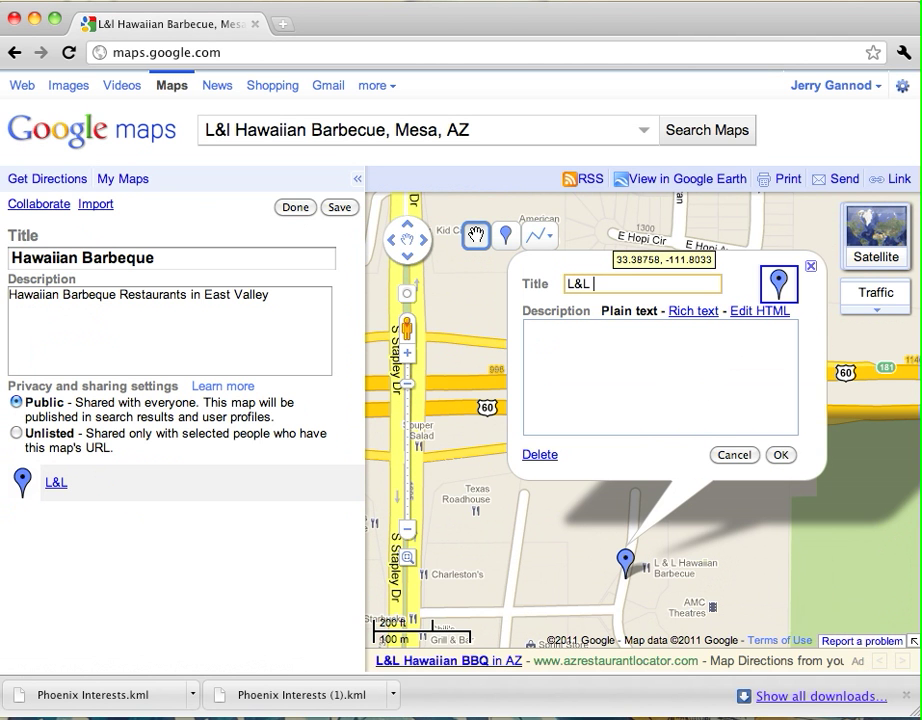
type("Hawaiia")
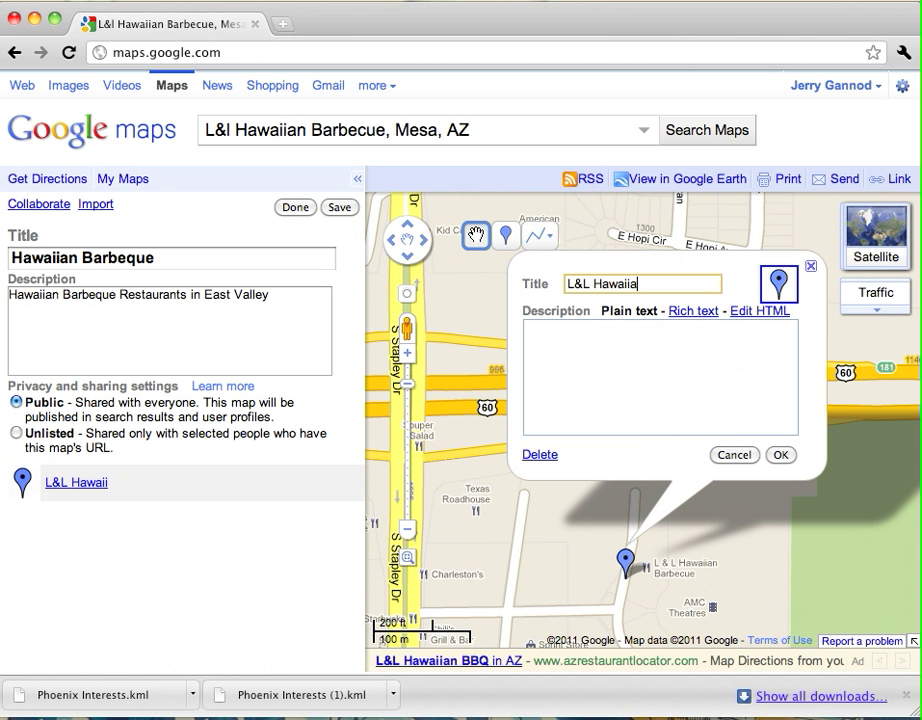
type("n Barbequ")
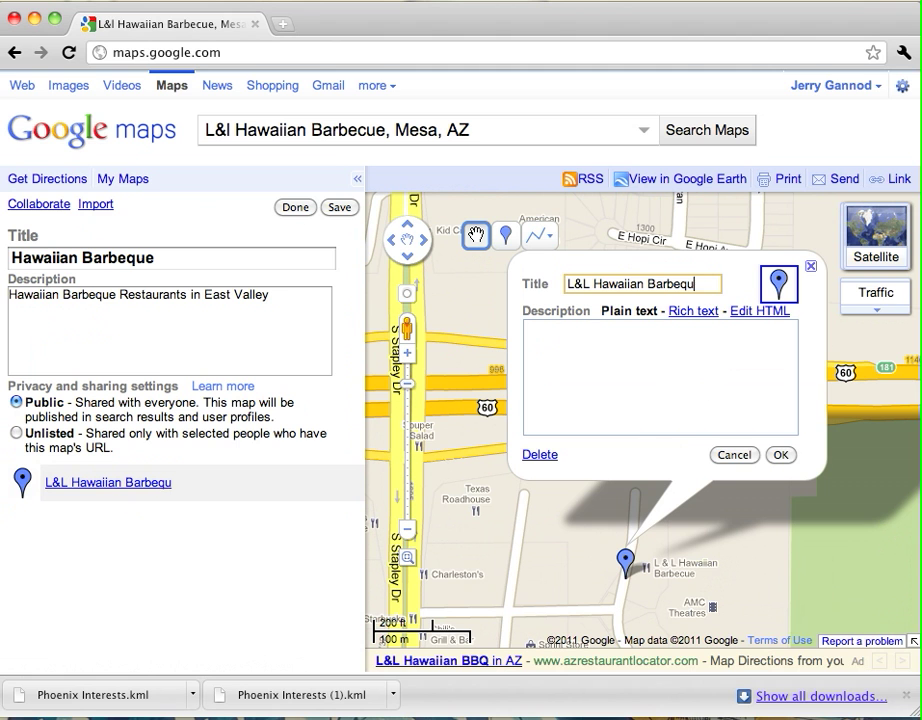
type("e")
Step: Describe it as 'This is one of my favorite restaurants in Gilbert' and confirm
left_click(579, 330)
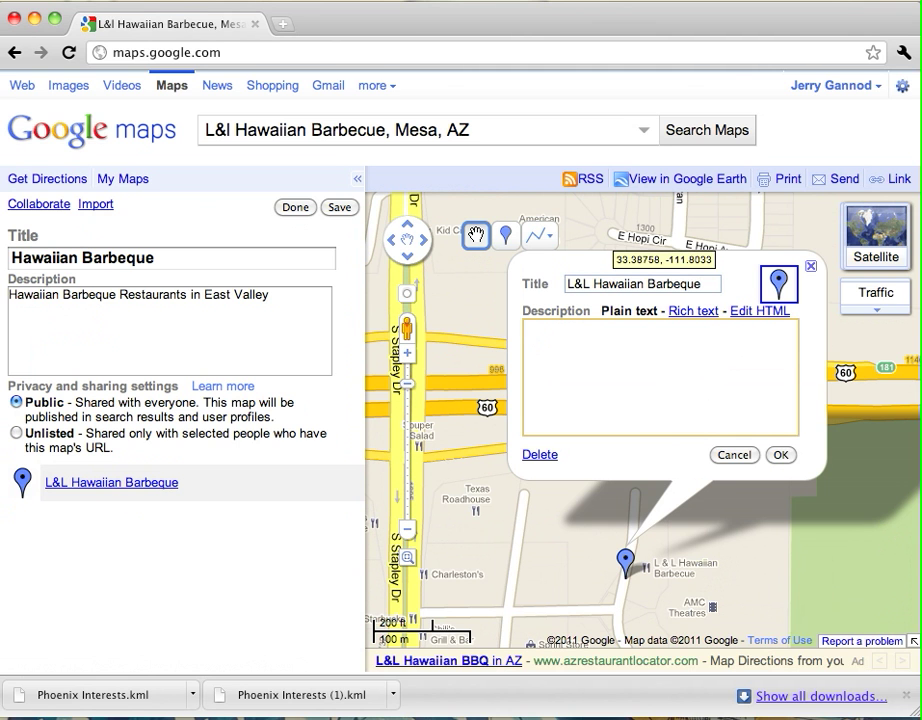
type("THis is")
key("BackSpace")
key("BackSpace")
key("BackSpace")
key("BackSpace")
key("BackSpace")
key("BackSpace")
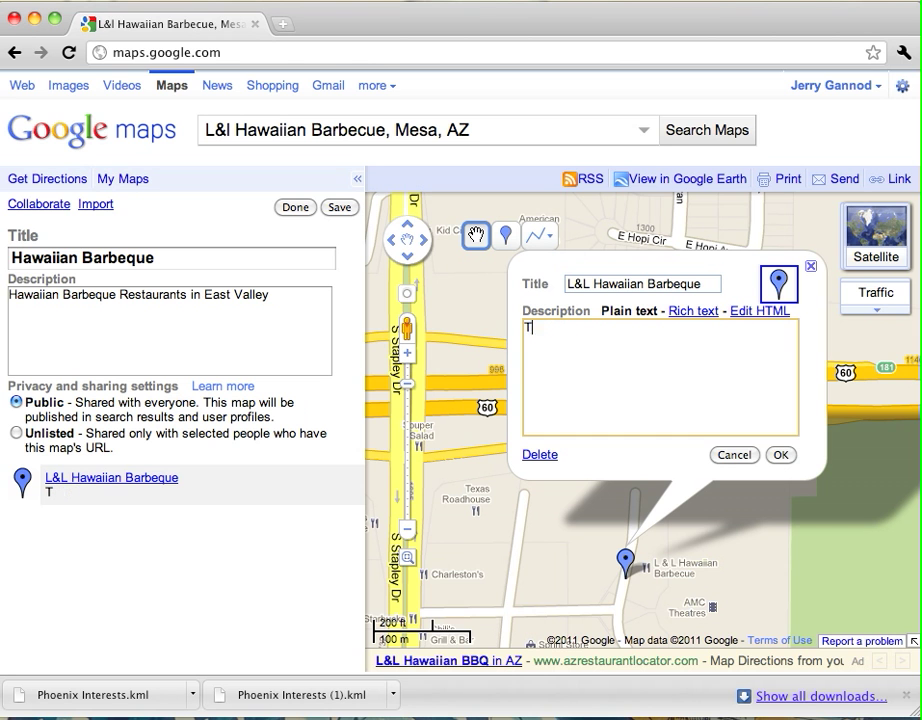
type("his is one of m")
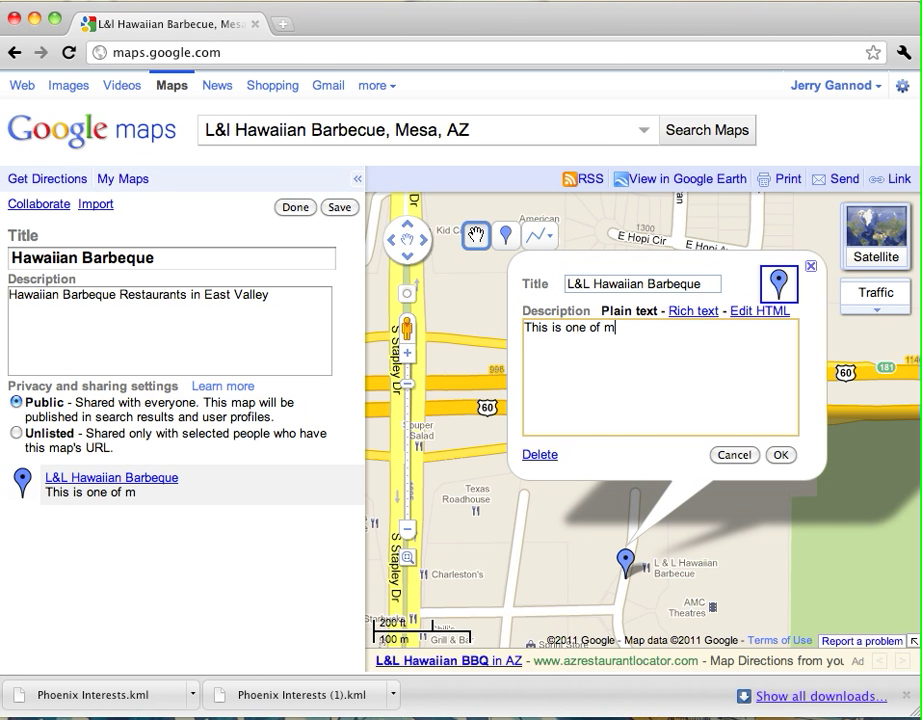
type("y favorite rest")
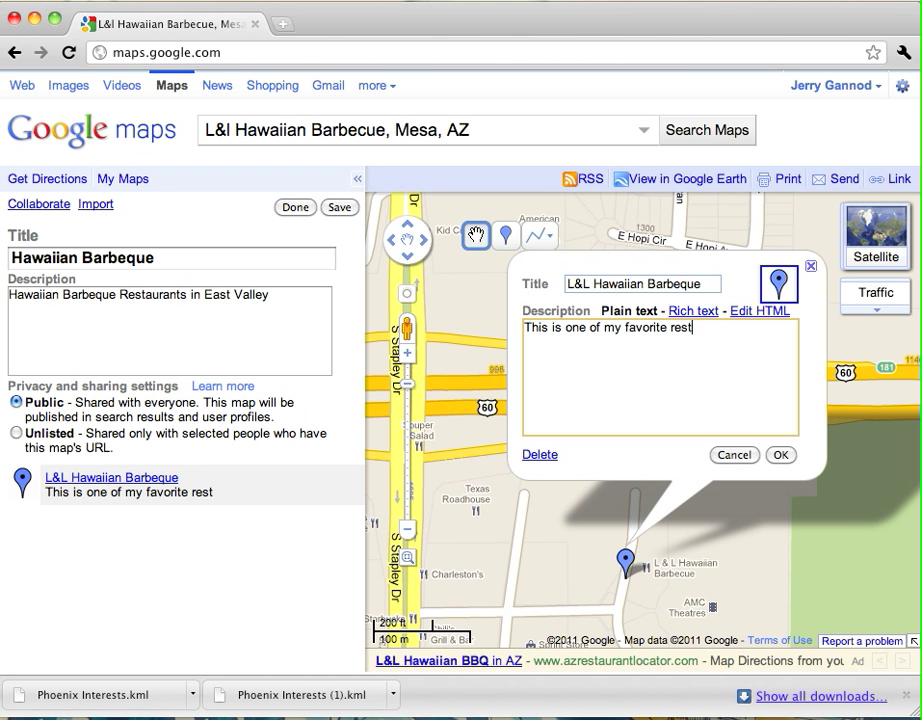
type("aurants in ")
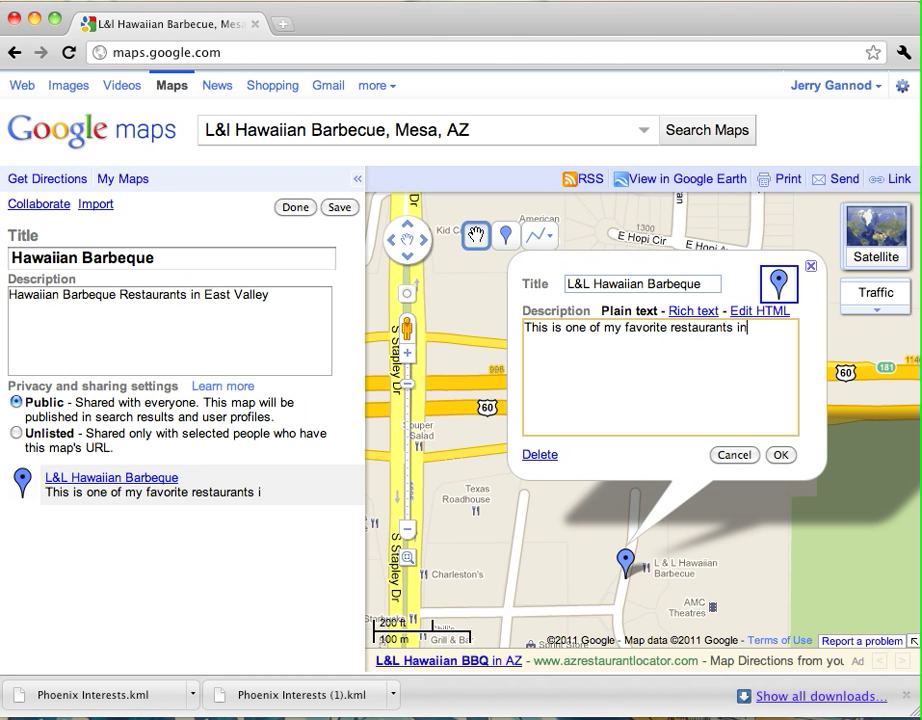
type("Gilbert")
left_click(780, 455)
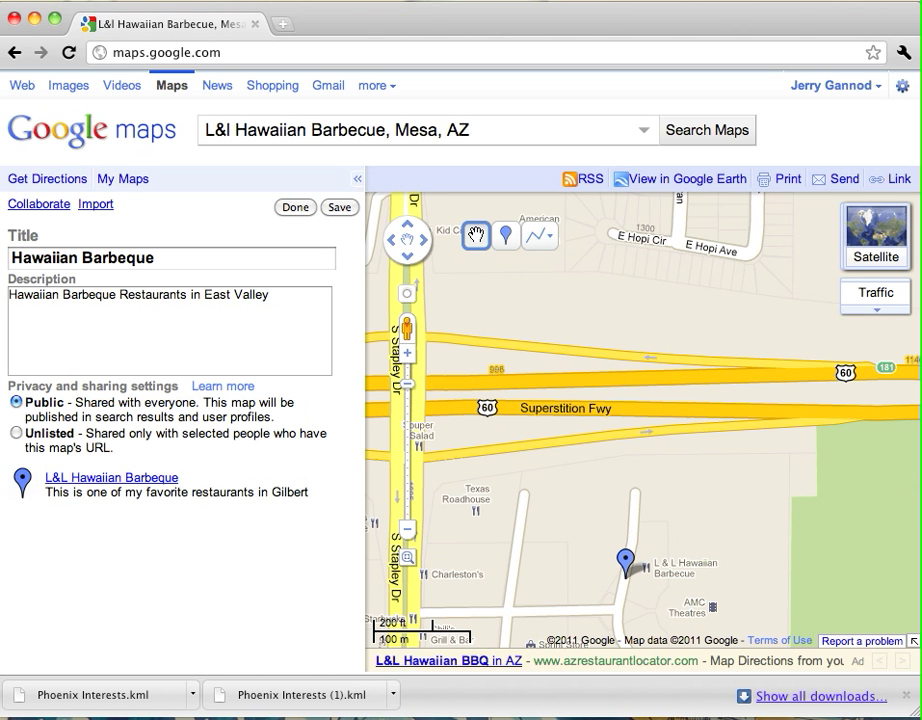
Step: Pan and zoom out to survey the area south of the restaurant
left_click_drag(455, 423, 460, 328)
key("Down")
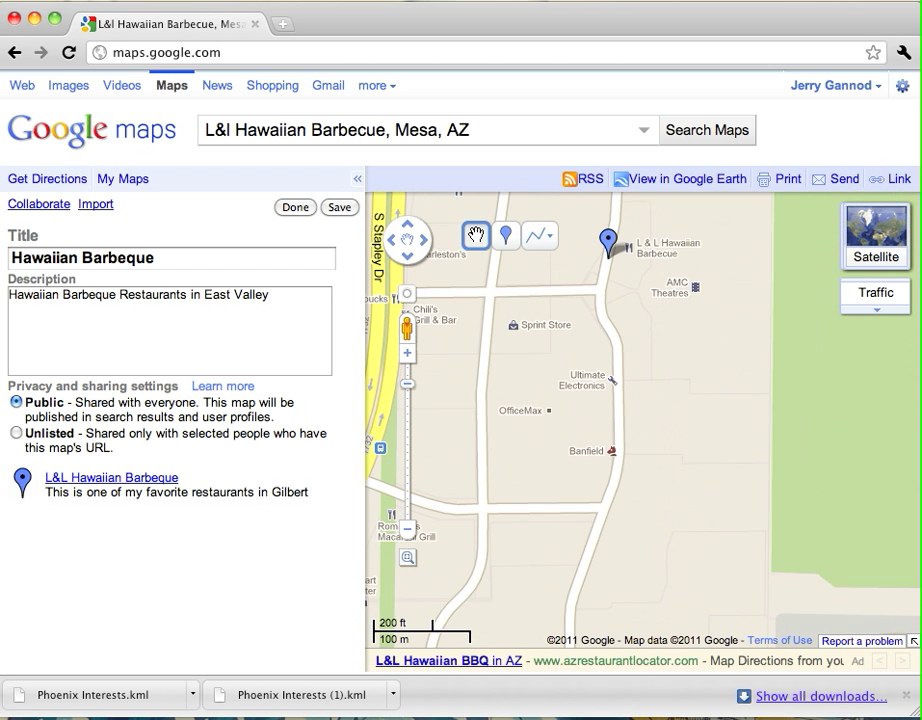
key("Down")
key("Left")
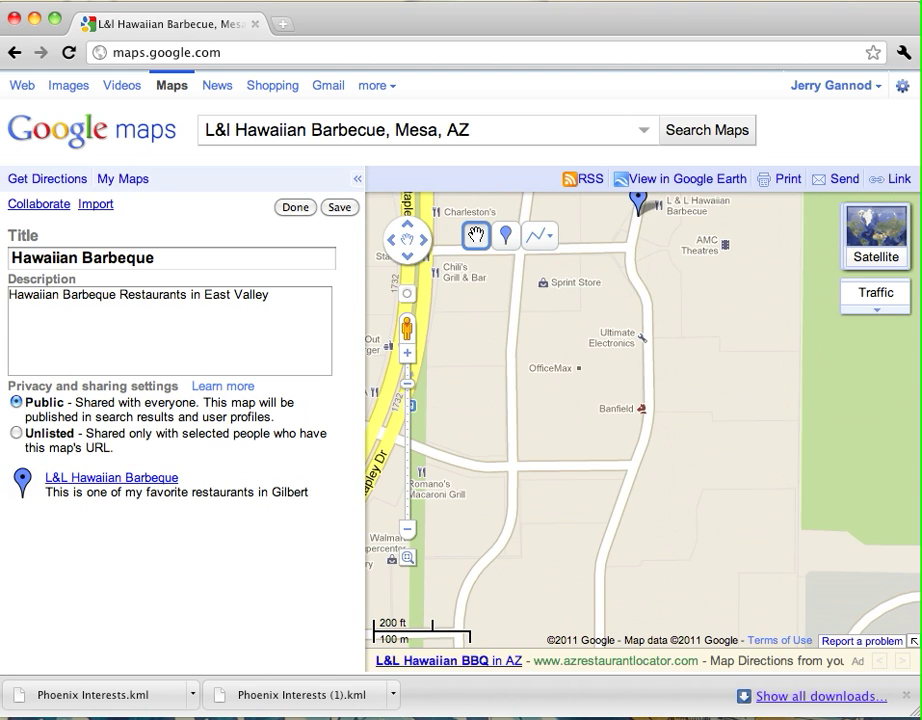
key("minus")
key("minus")
key("Down")
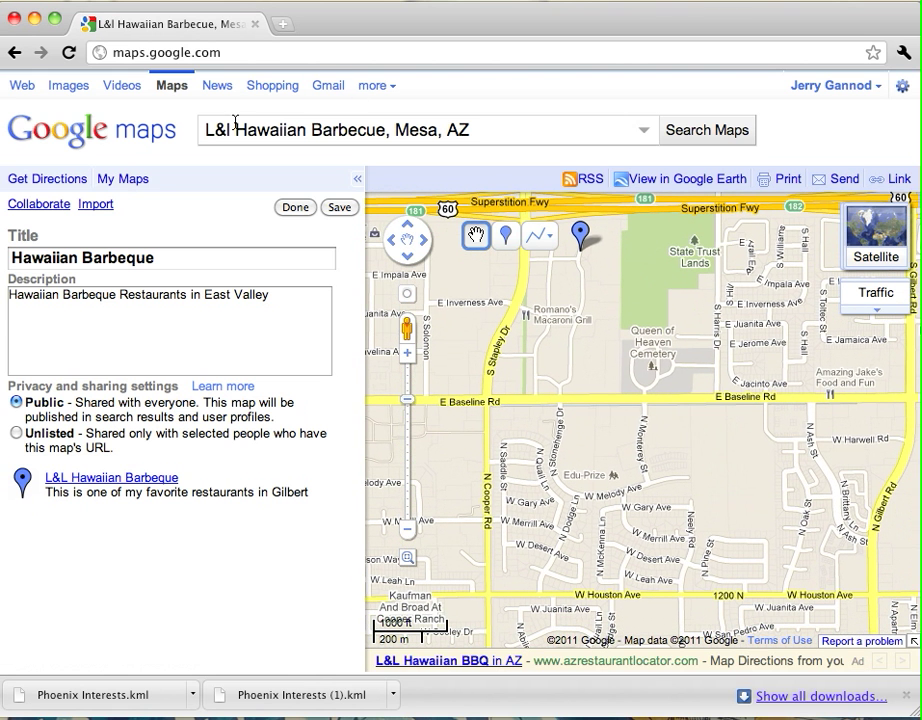
Step: Broaden the search query to 'Hawaiian Barbecue, AZ'
left_click_drag(237, 127, 200, 130)
key("BackSpace")
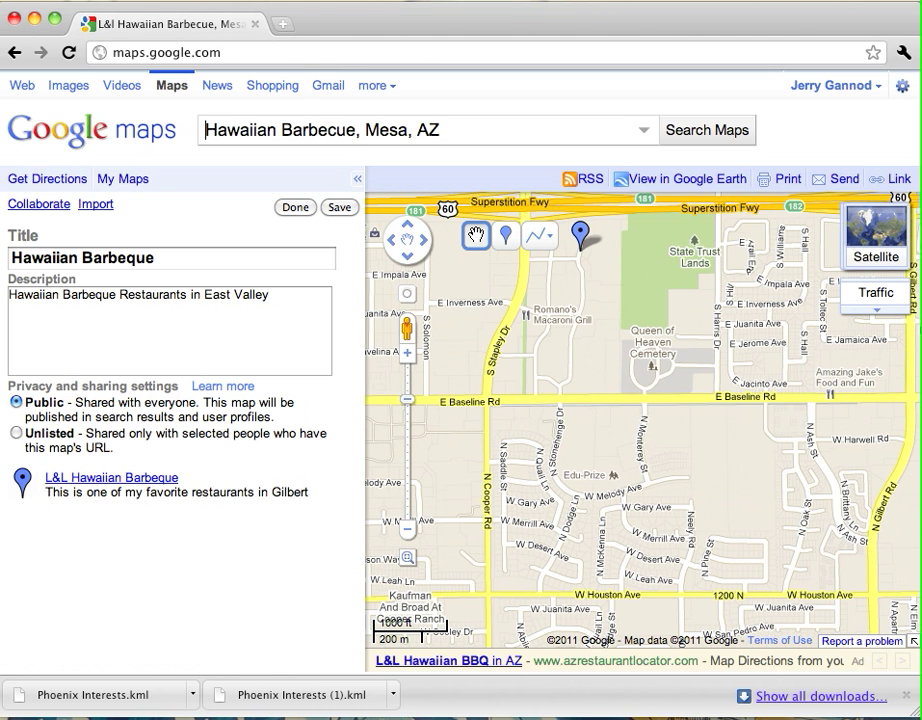
left_click_drag(369, 131, 418, 136)
key("BackSpace")
key("Return")
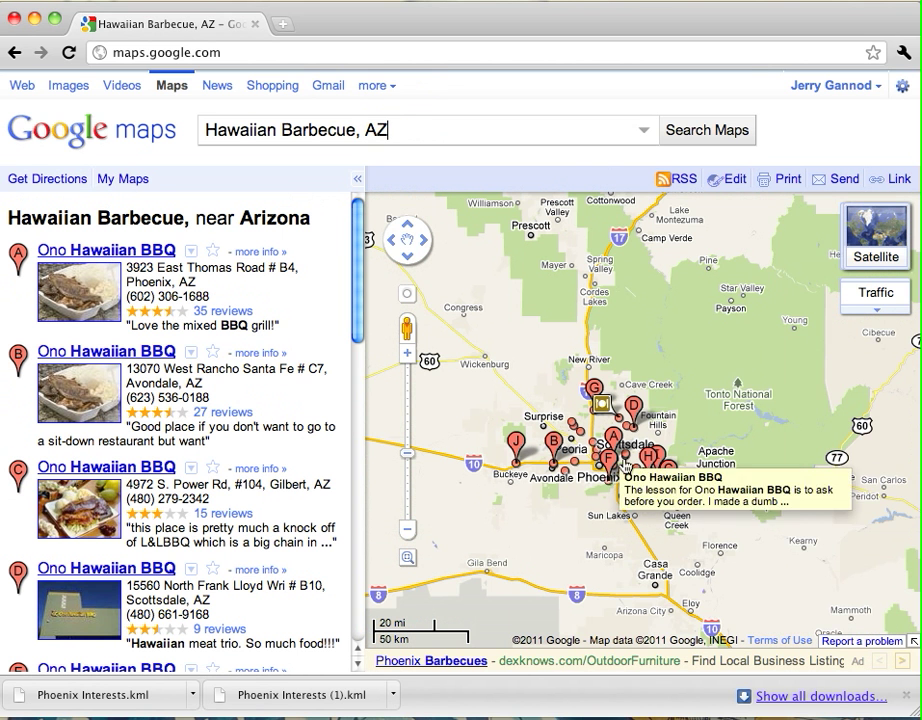
Step: Zoom into Gilbert and open Ohana Hawaiian BBQ's details
scroll(660, 488, "up", 1)
scroll(660, 488, "up", 2)
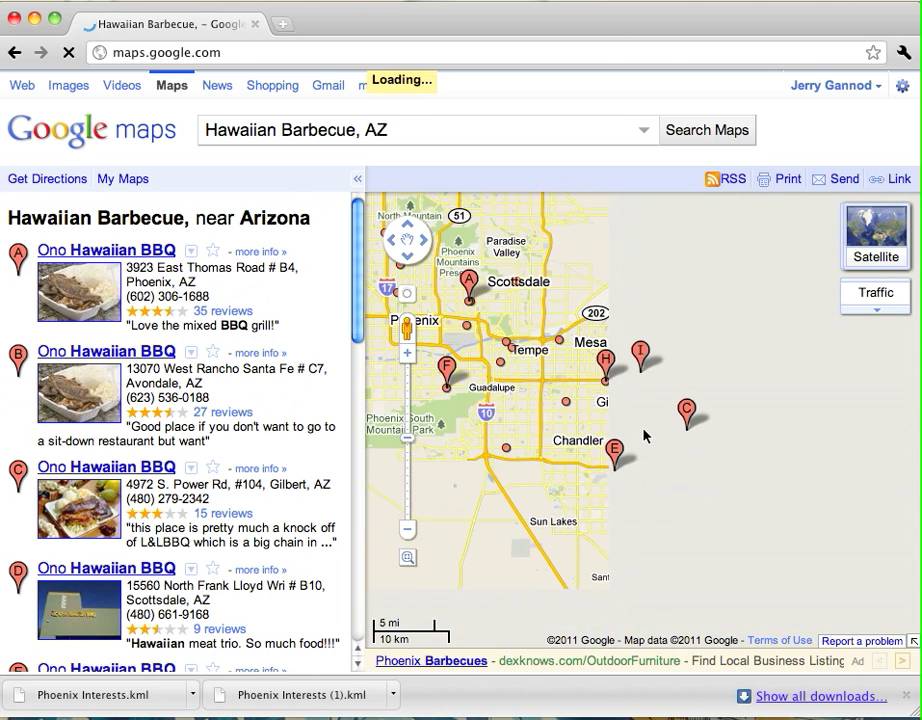
scroll(645, 436, "up", 3)
mouse_move(816, 401)
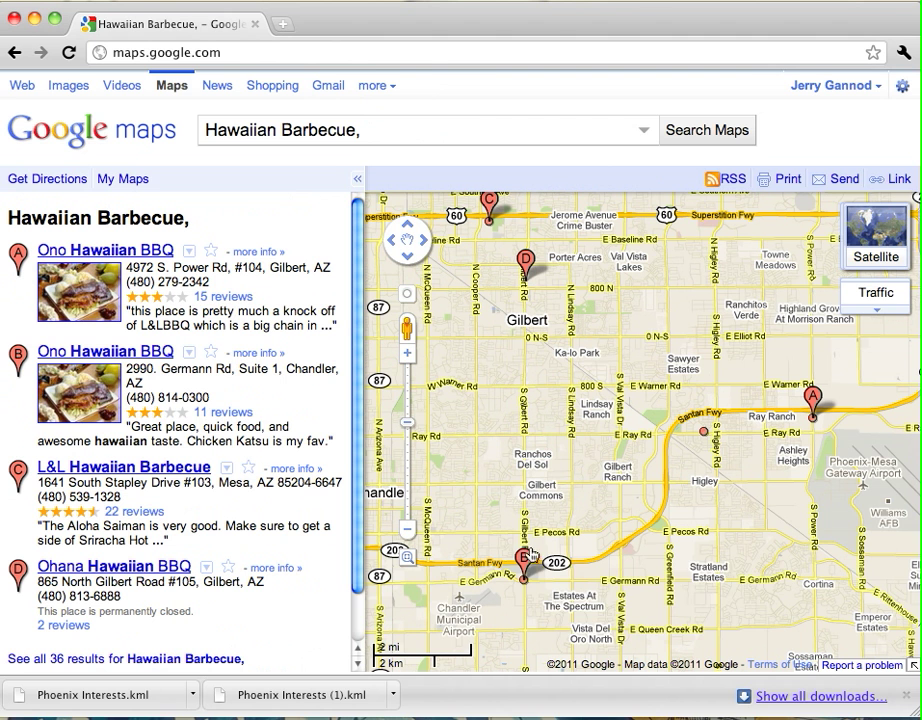
mouse_move(530, 560)
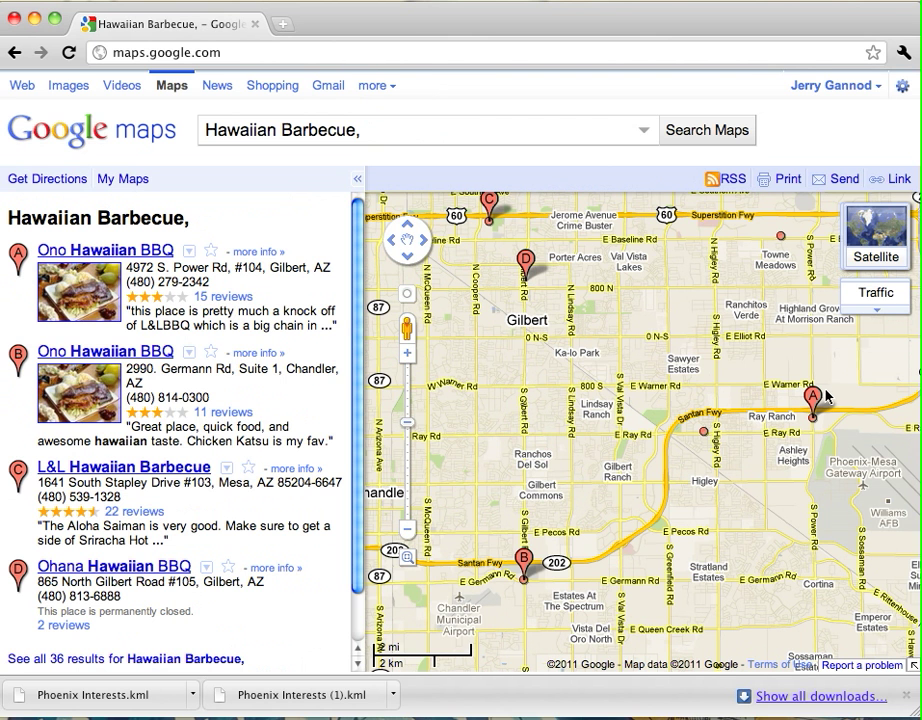
left_click(526, 262)
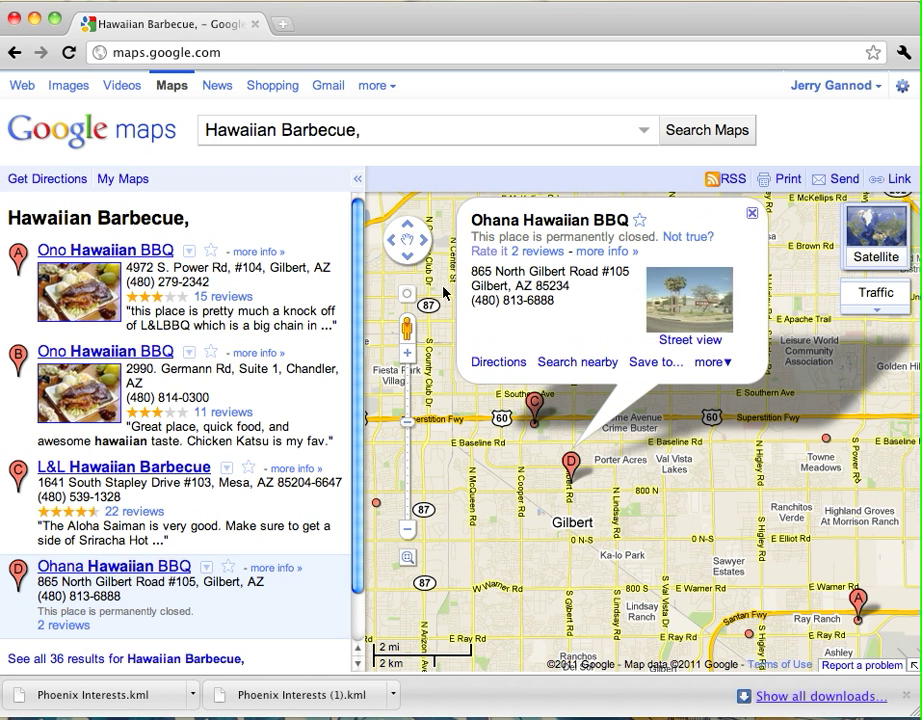
Step: Open the Hawaiian Barbeque map and zoom in along Gilbert Rd near Village Center
left_click(137, 179)
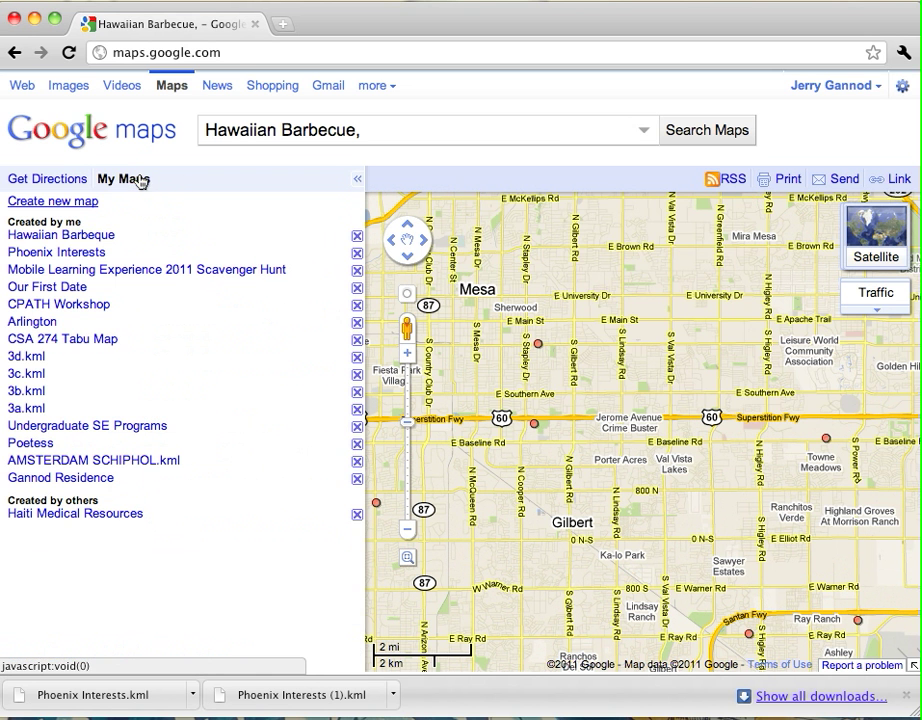
left_click(72, 237)
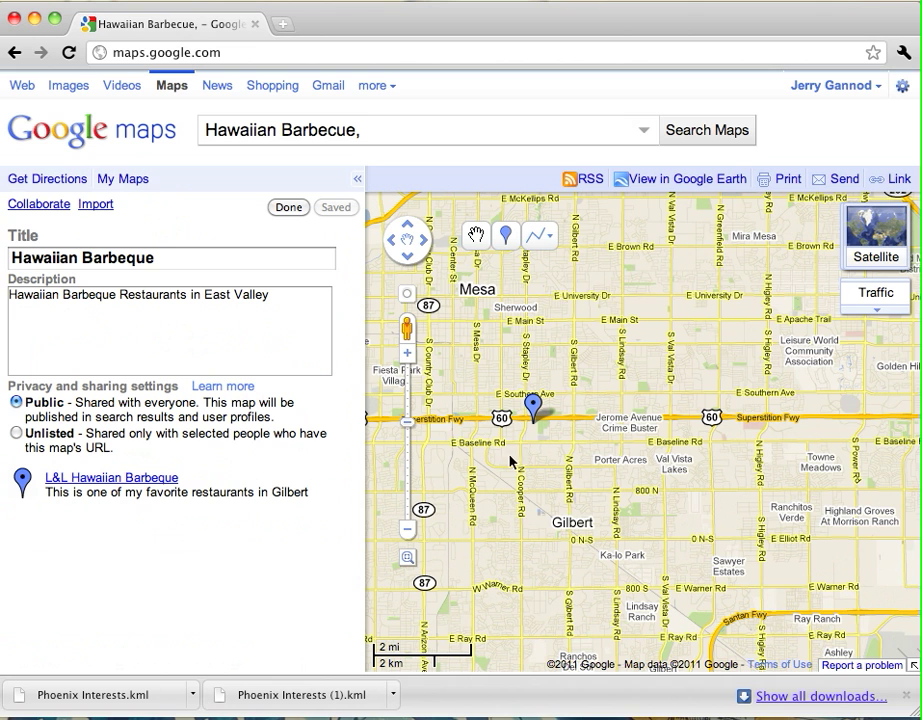
left_click_drag(570, 521, 584, 372)
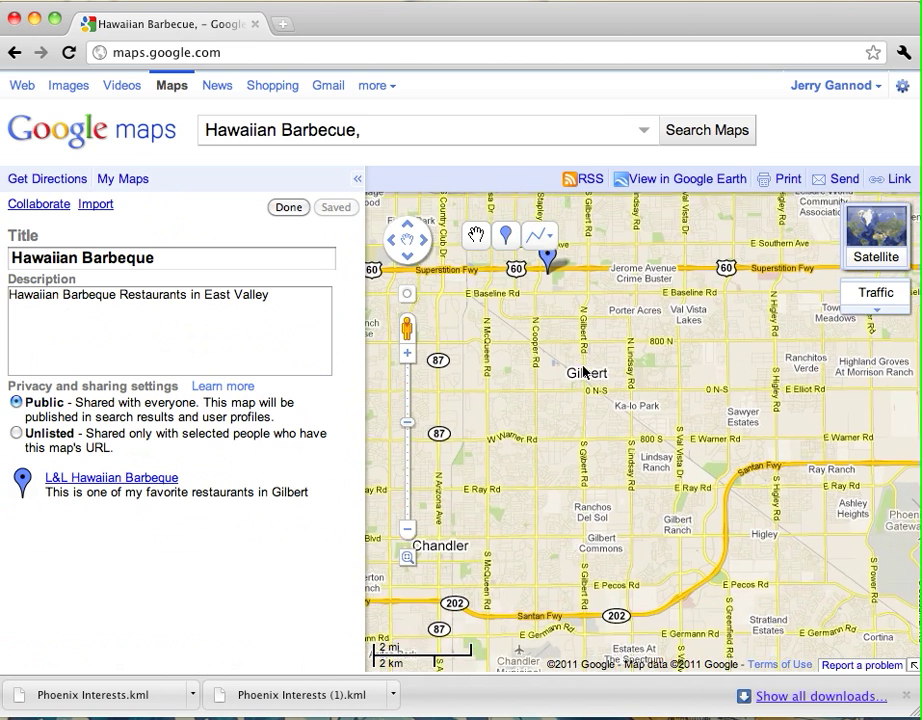
double_click(584, 371)
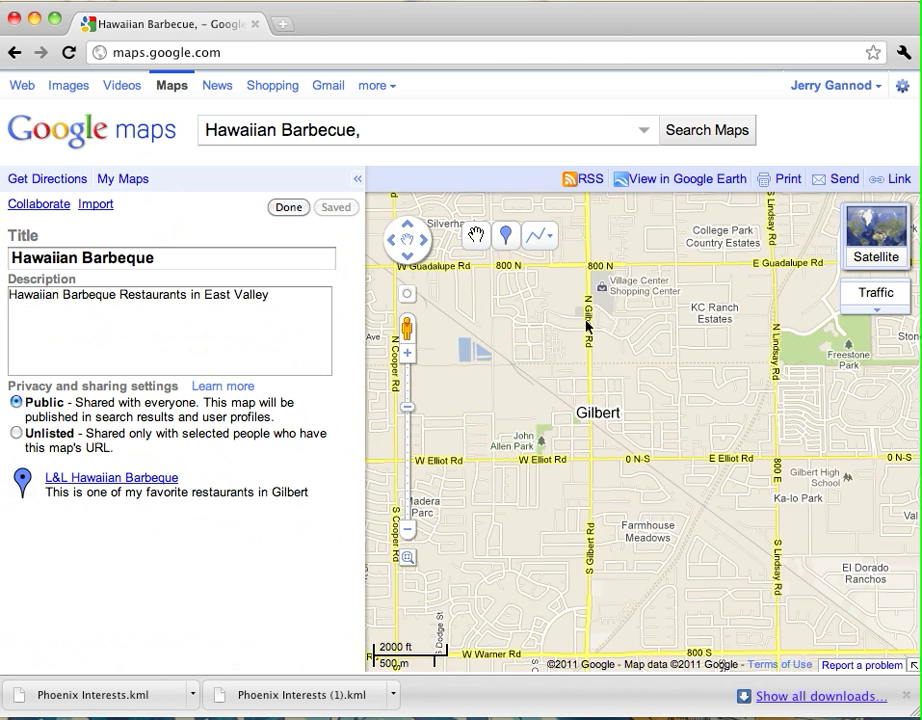
left_click_drag(587, 323, 596, 421)
double_click(597, 422)
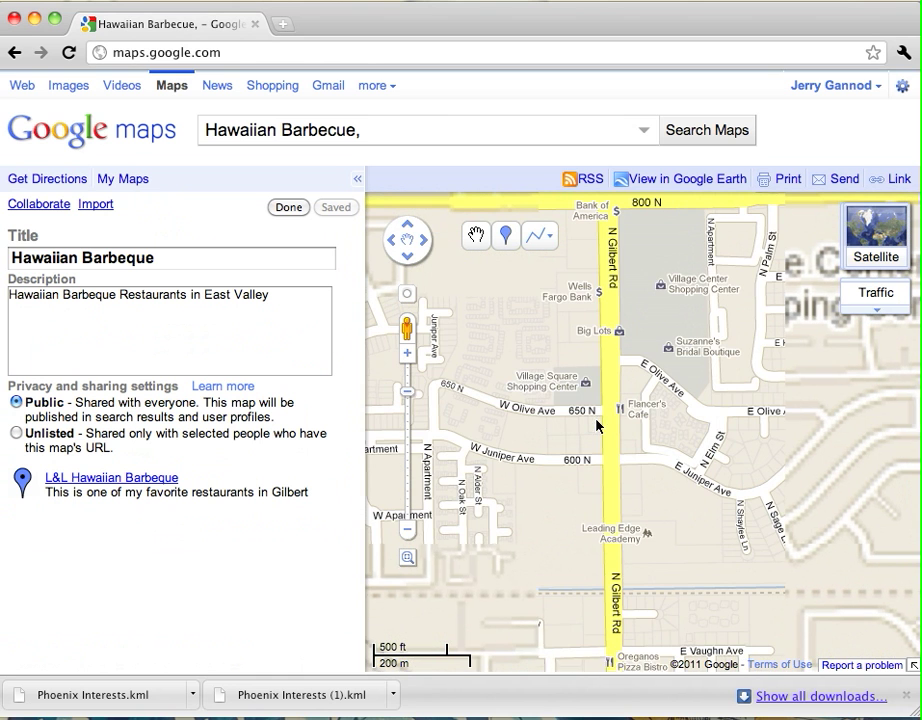
left_click_drag(652, 350, 618, 567)
key("Up")
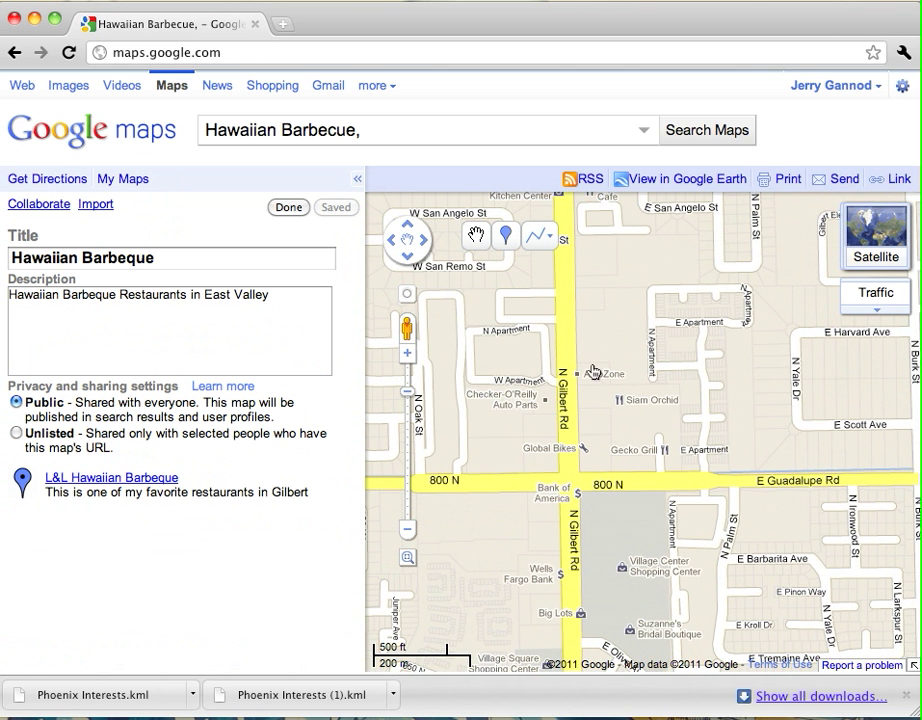
left_click_drag(601, 356, 609, 387)
Step: Drop a new placemark on Mint Thai Cafe and close its info bubble
left_click(505, 236)
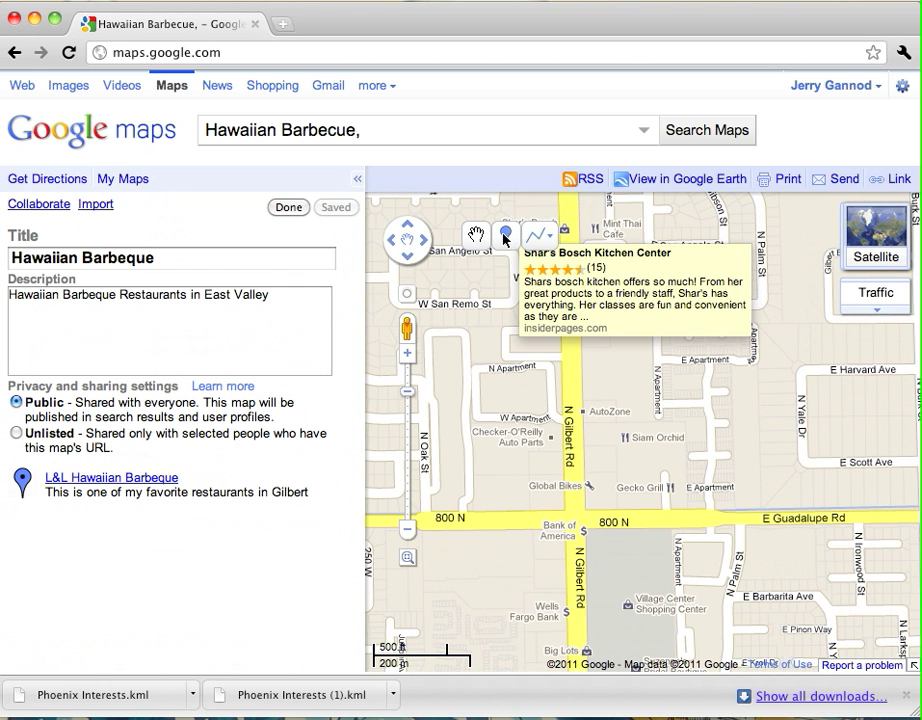
left_click(609, 240)
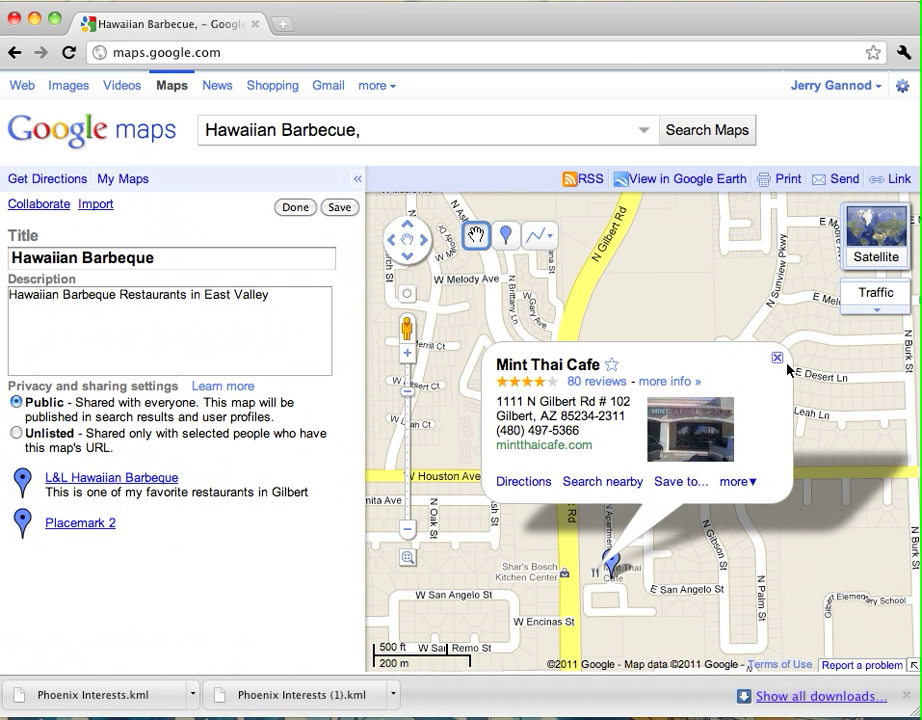
left_click(779, 360)
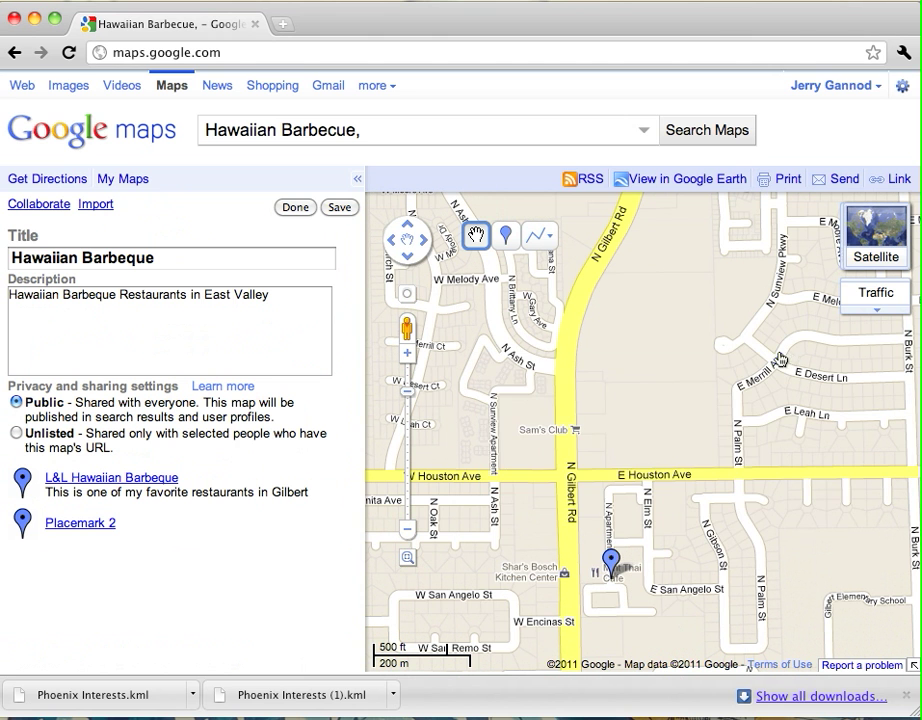
Step: Title the placemark 'Mint Thai Cafe' with description 'Good Thai Restaurant in the area'
left_click(612, 558)
type("M")
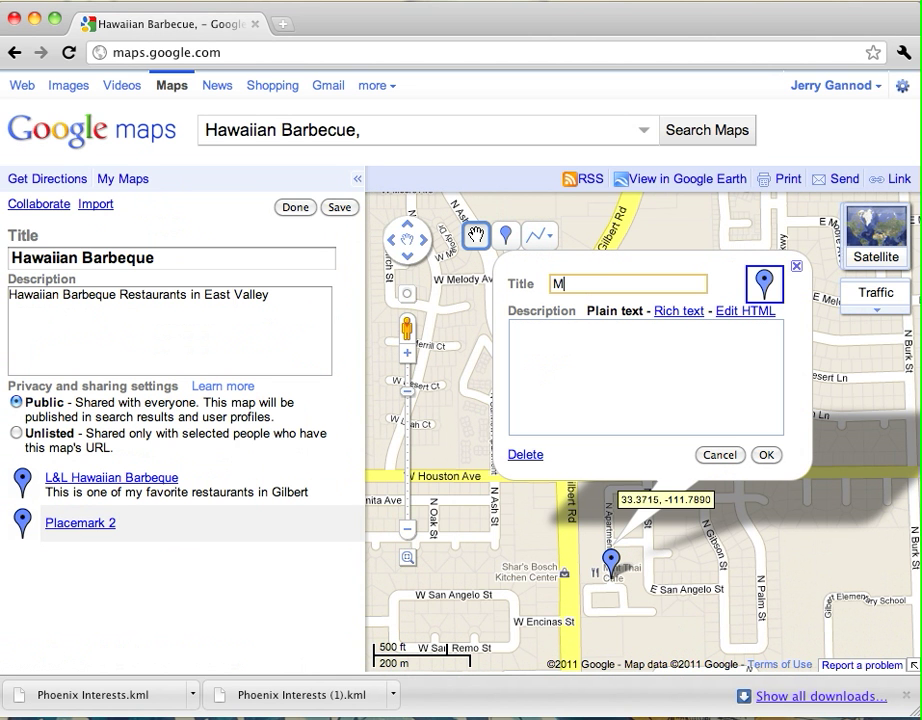
type("int Thai Ca")
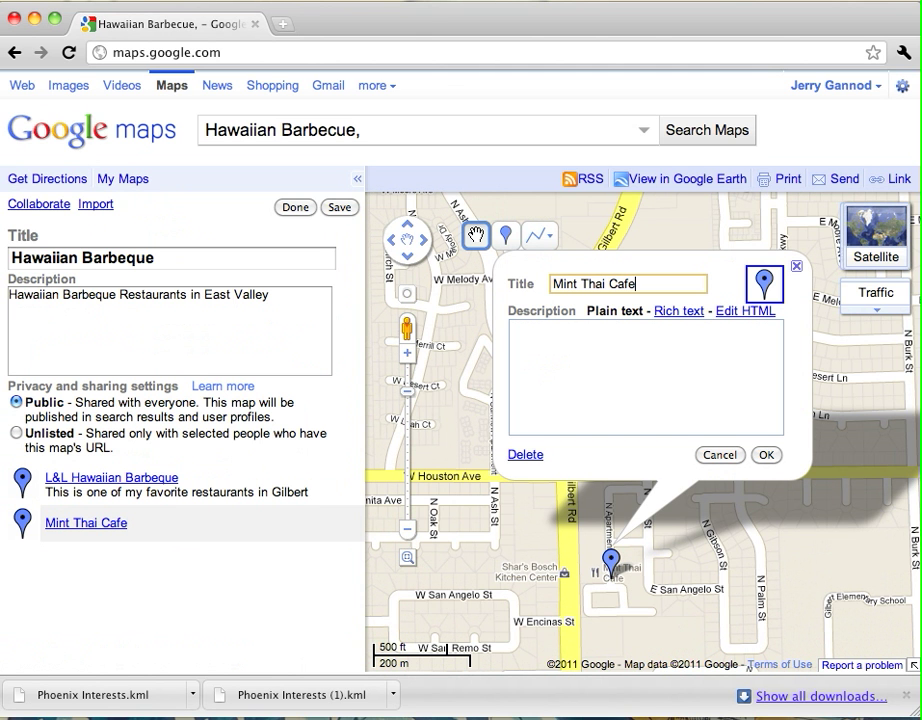
type("fe")
key("Tab")
type("Good THa")
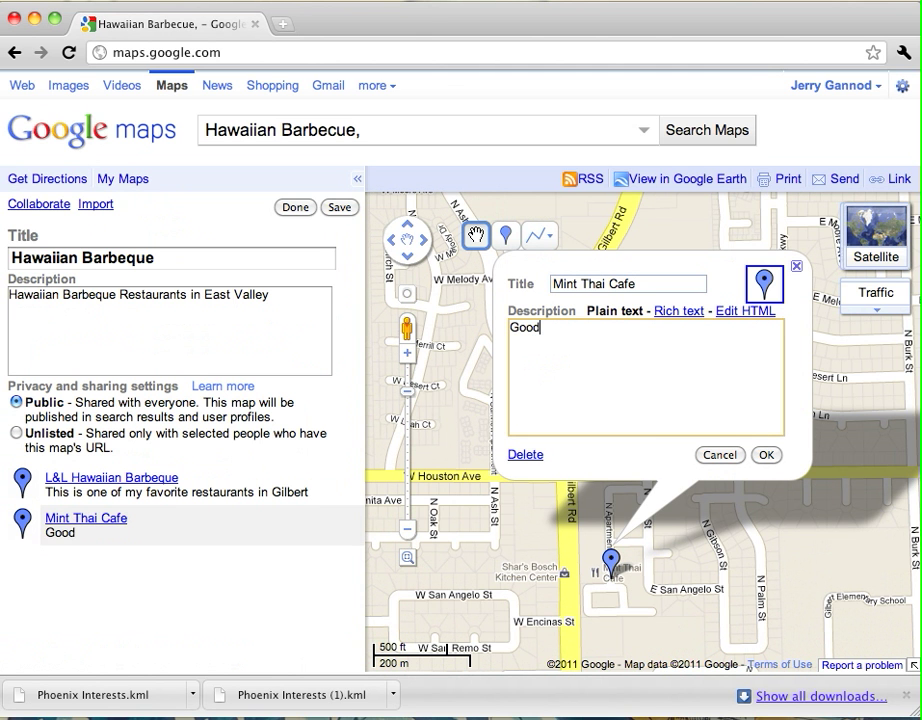
key("BackSpace")
key("BackSpace")
type("hai Resta")
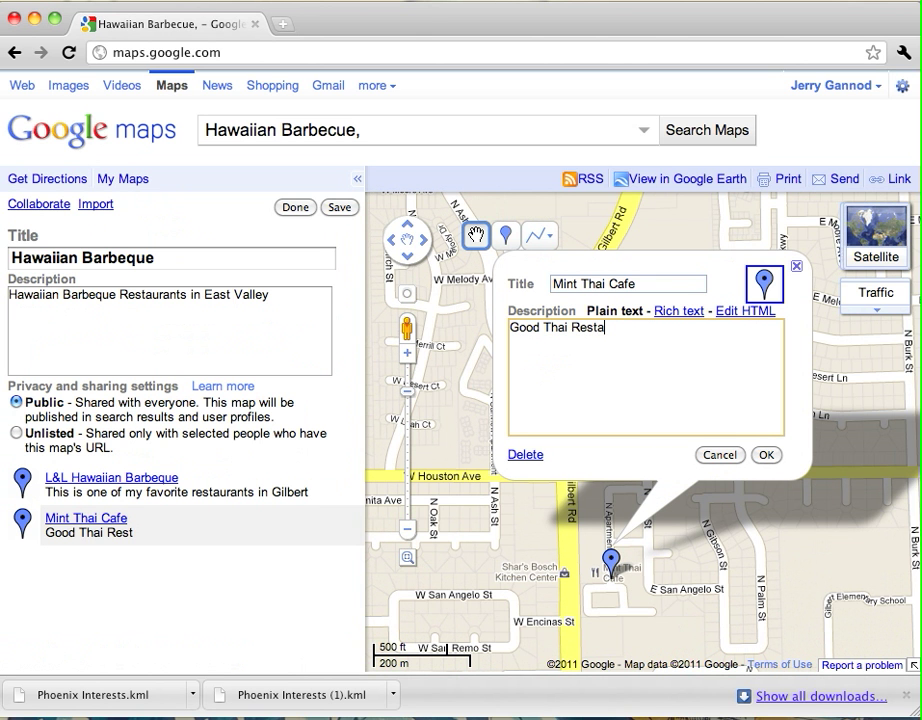
type("urant in the area")
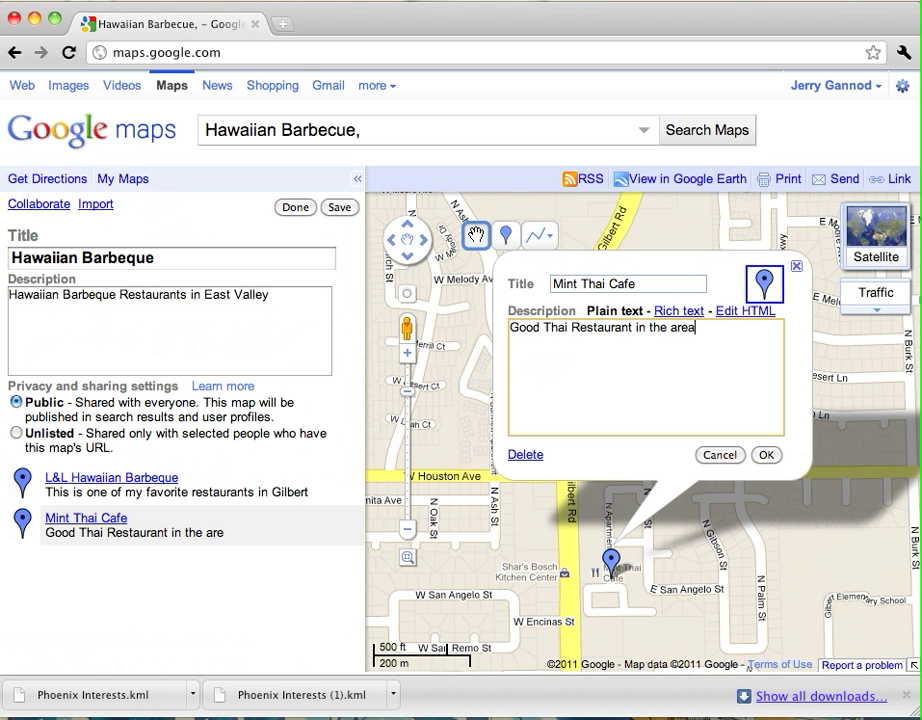
left_click(766, 455)
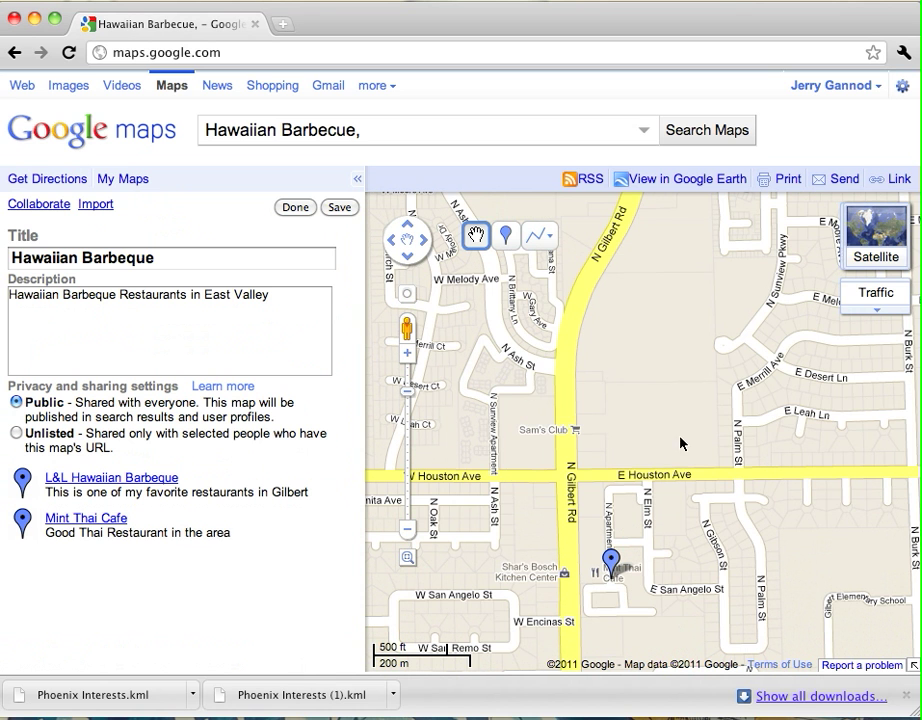
Step: Reconfirm the L&L Hawaiian Barbeque placemark and zoom out to show both pins around Gilbert
scroll(582, 418, "down", 1)
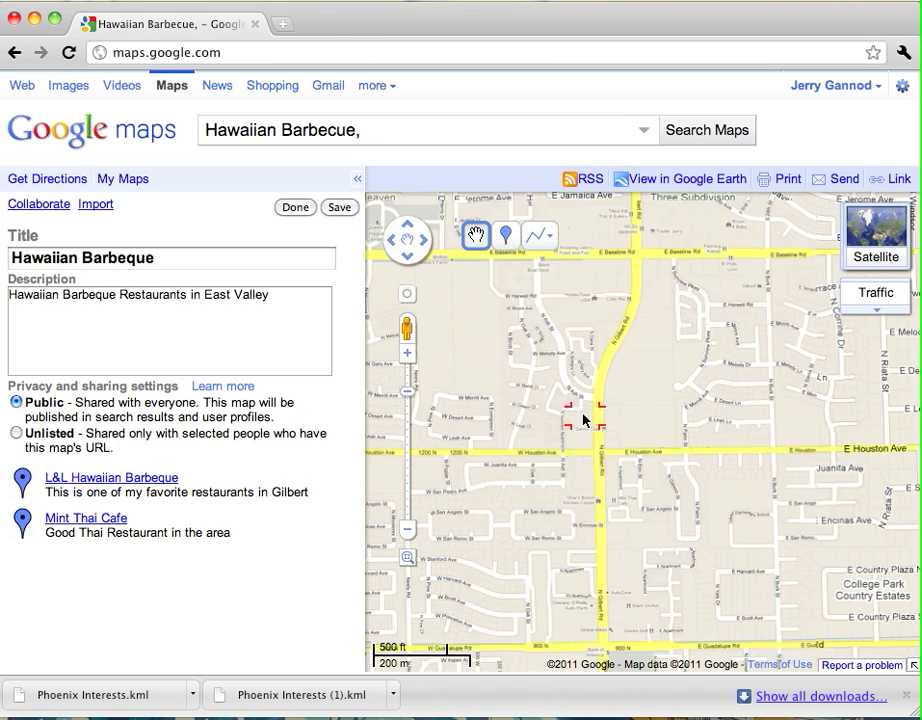
left_click_drag(523, 377, 654, 459)
scroll(654, 459, "down", 1)
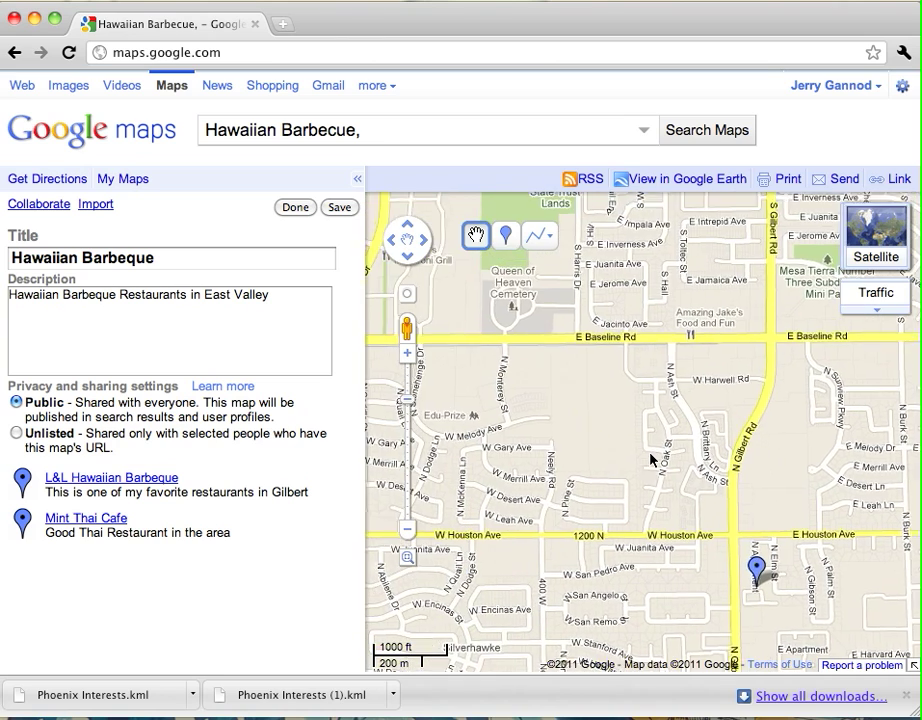
left_click_drag(610, 409, 621, 453)
scroll(619, 453, "up", 1)
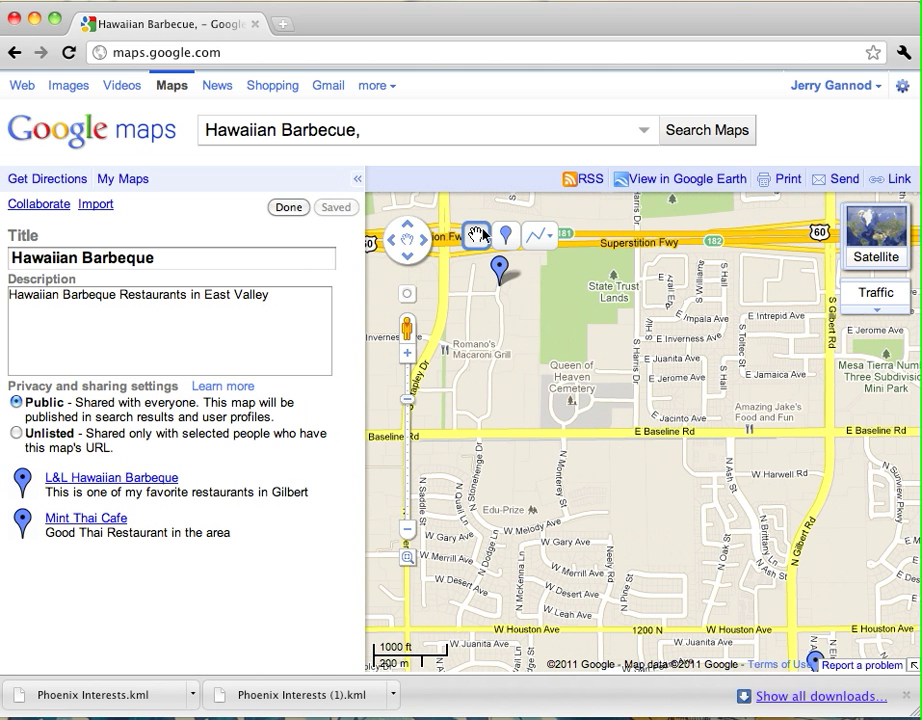
left_click(498, 266)
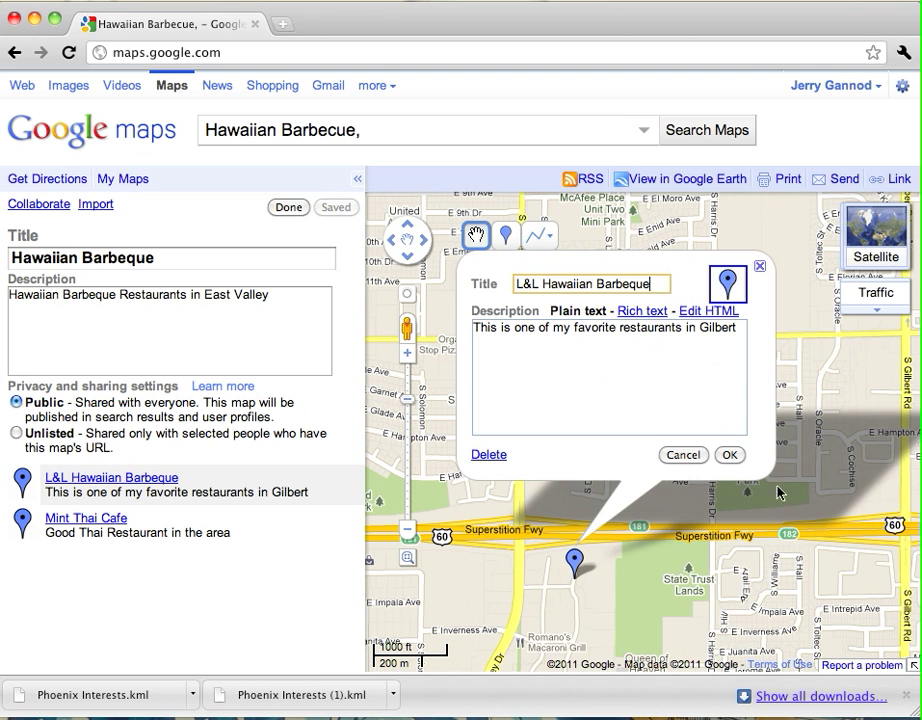
left_click(730, 455)
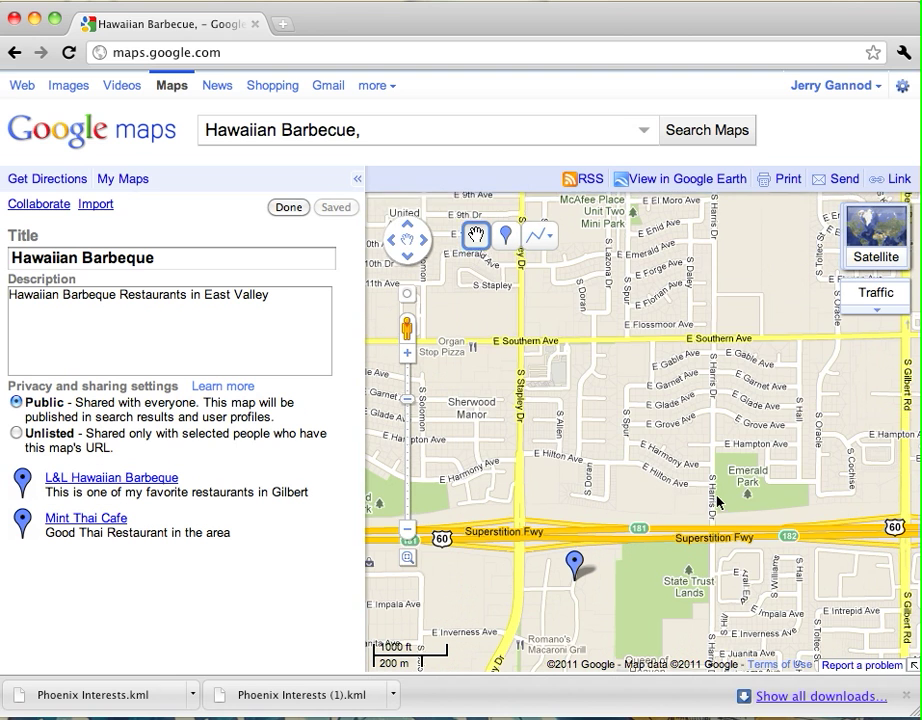
left_click_drag(749, 493, 613, 400)
scroll(690, 350, "down", 3)
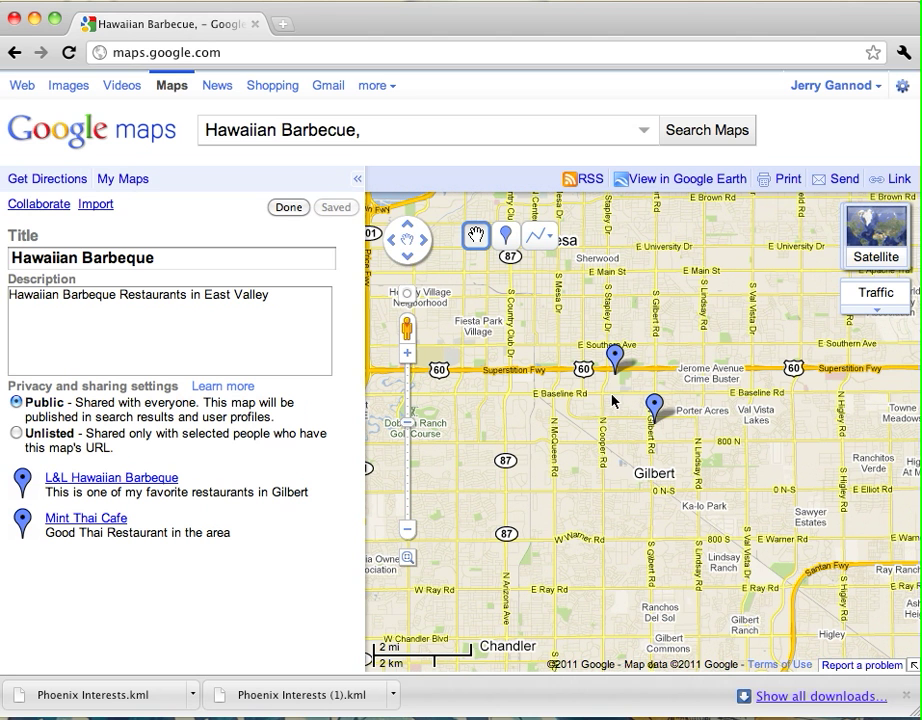
right_click(674, 186)
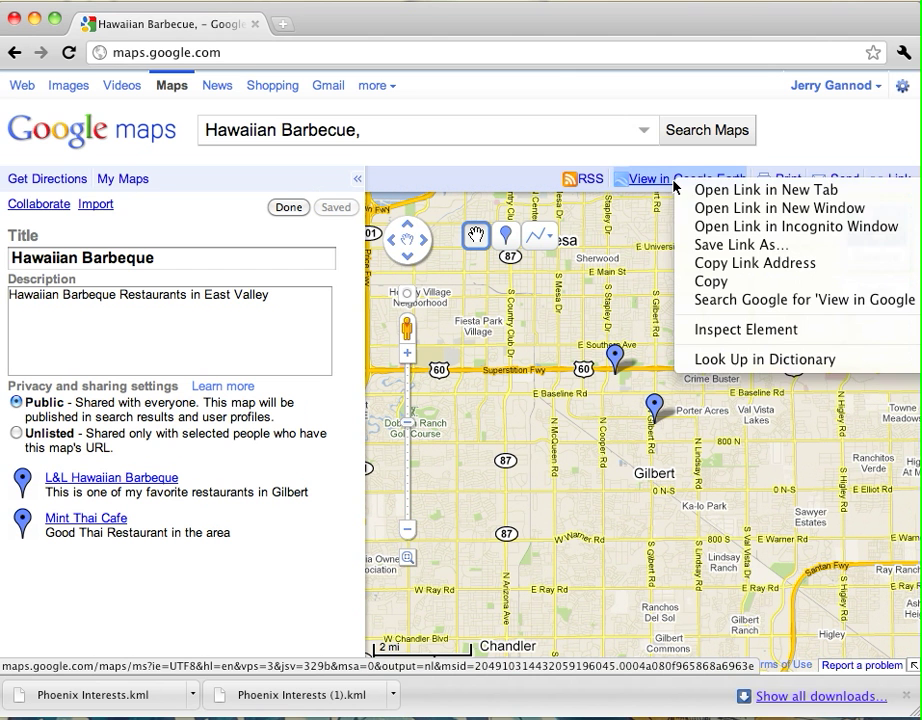
left_click(717, 263)
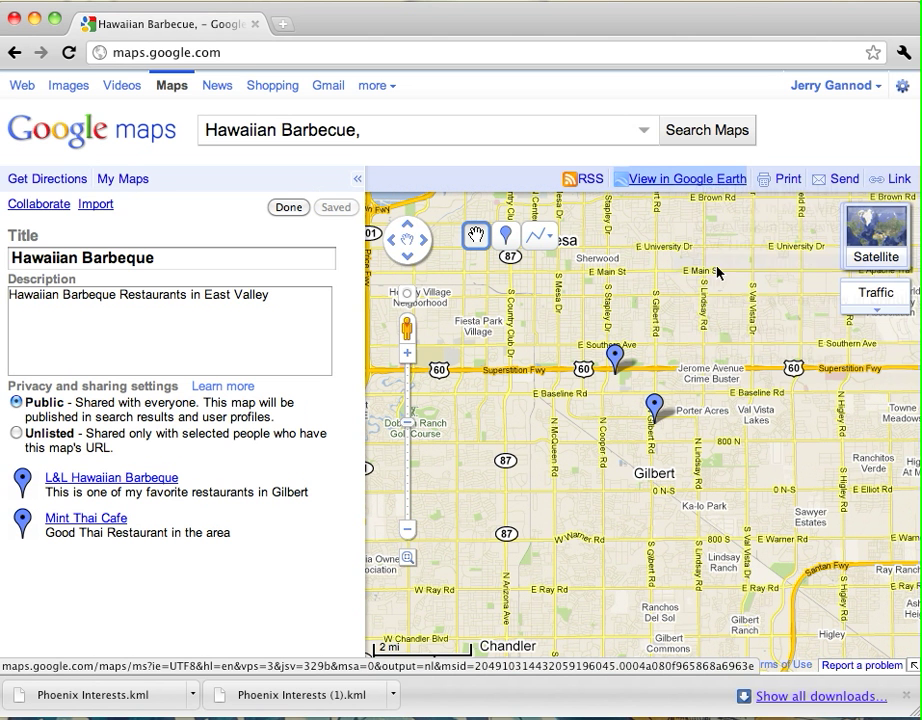
Step: In a new tab, paste the map link with output=nl changed to output=kml to download it
left_click(279, 26)
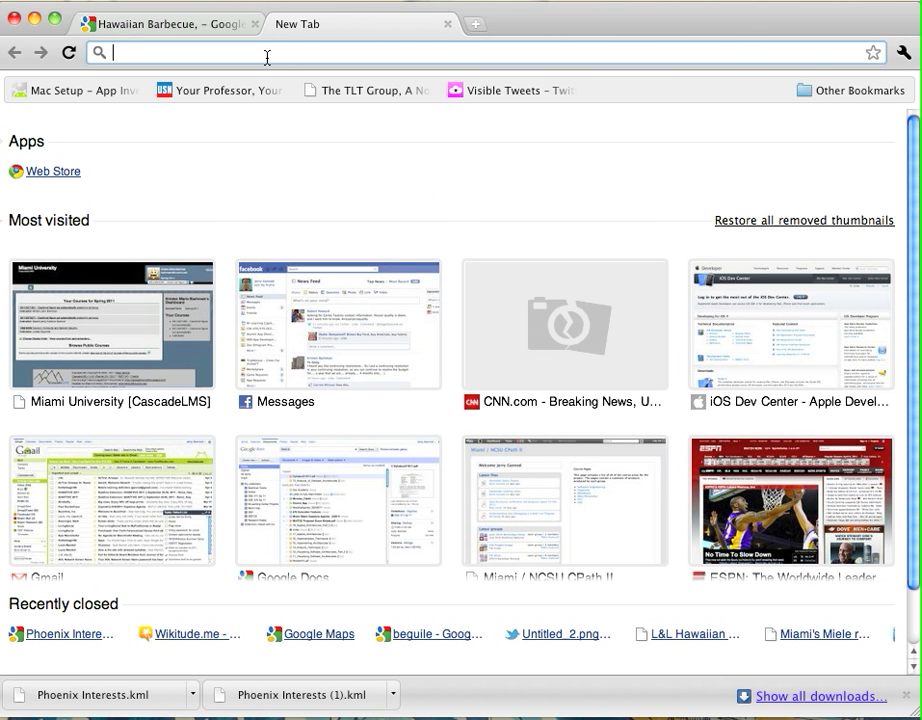
key("super+v")
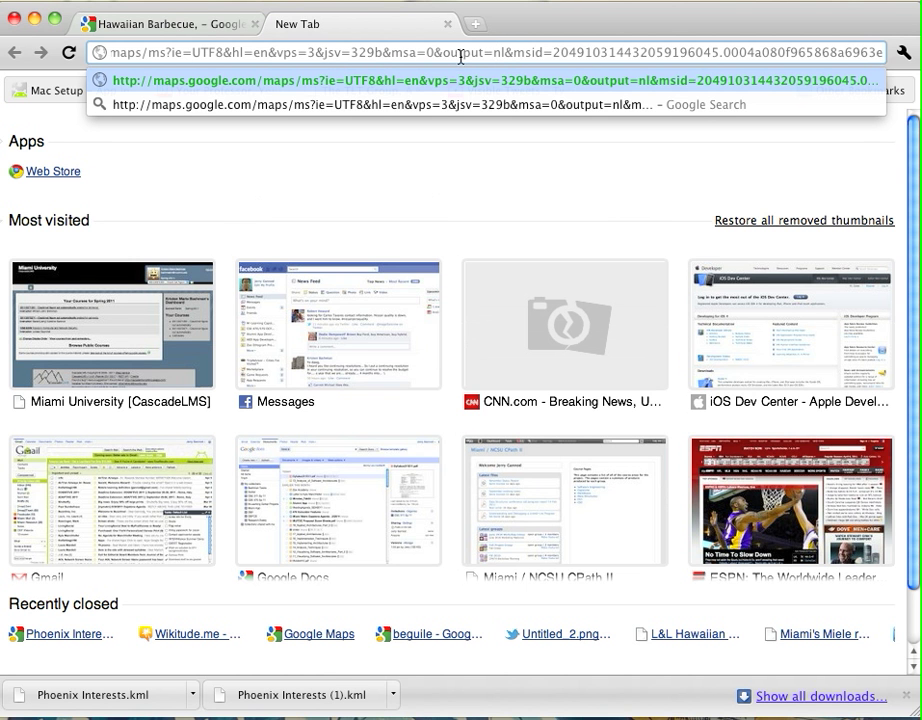
key("Escape")
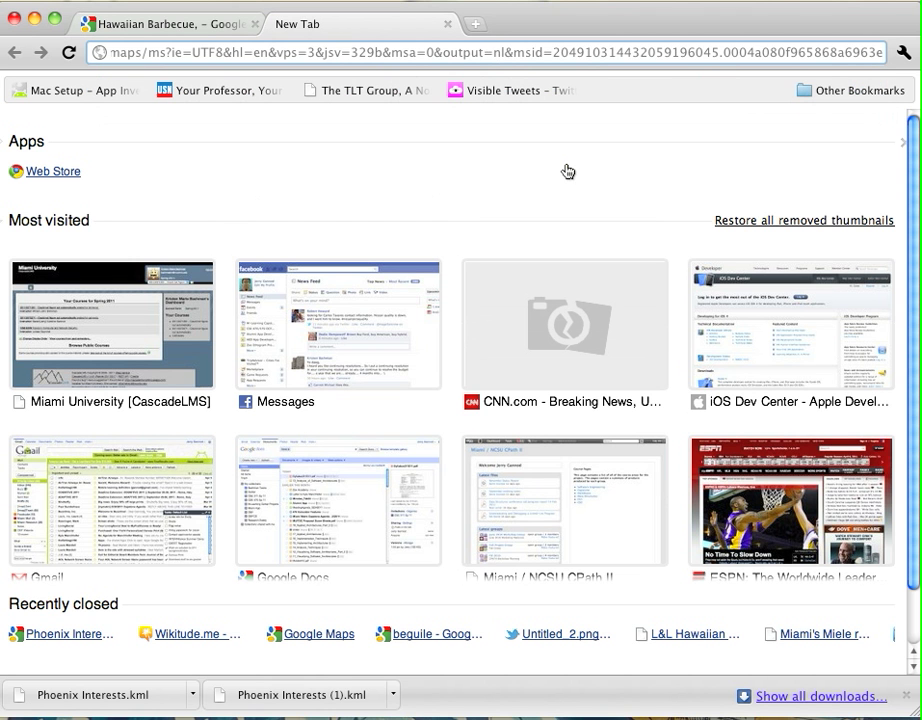
key("shift+Right")
key("shift+Right")
type("kml")
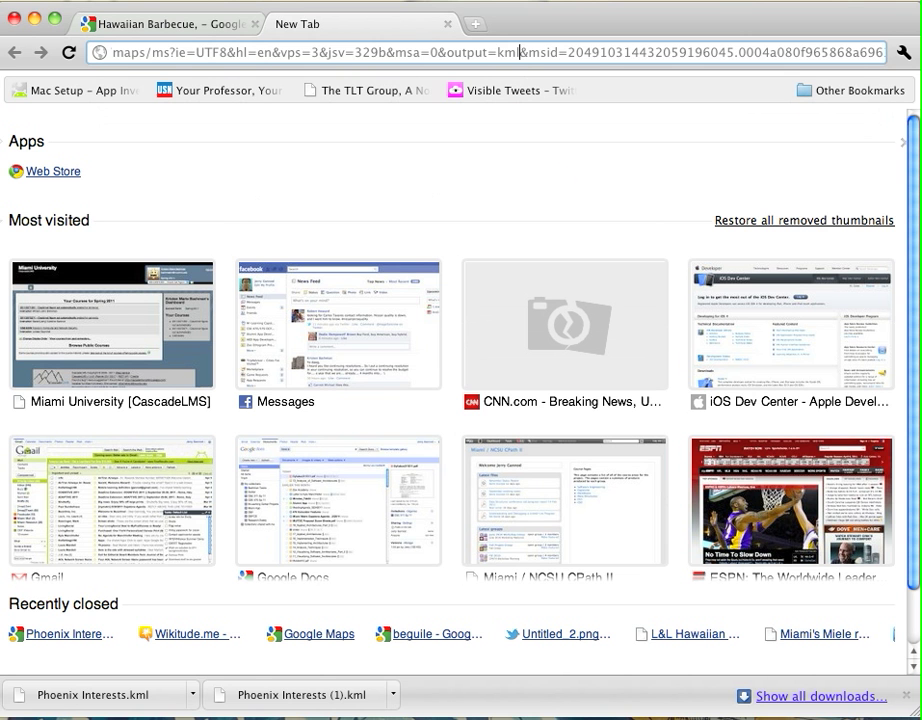
key("Return")
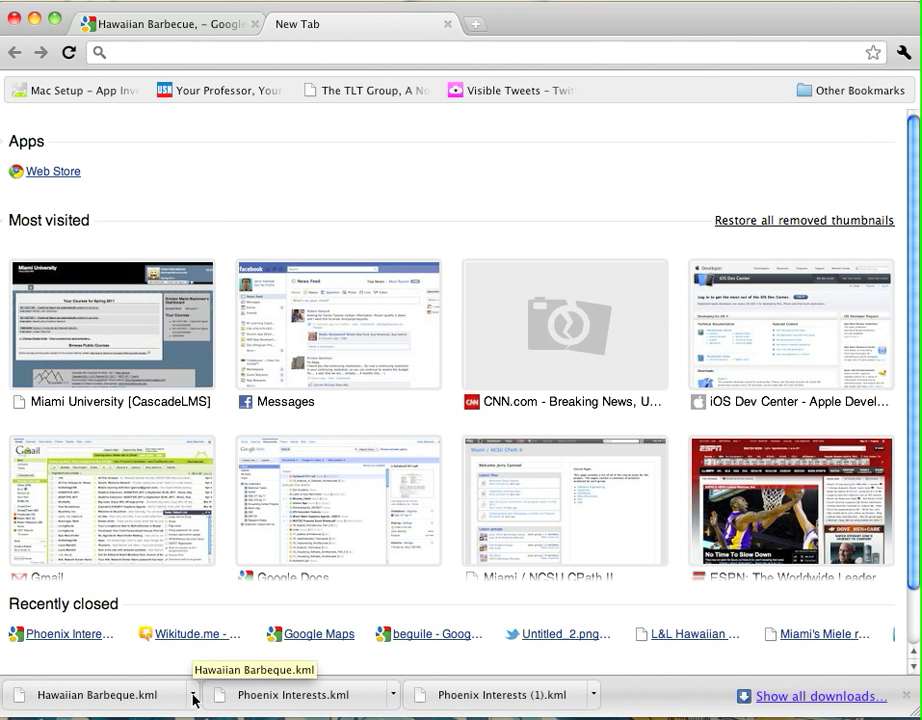
Step: Reveal the download in Finder and move Hawaiian Barbeque.kml into the HeritageSquare.kml folder
left_click(194, 698)
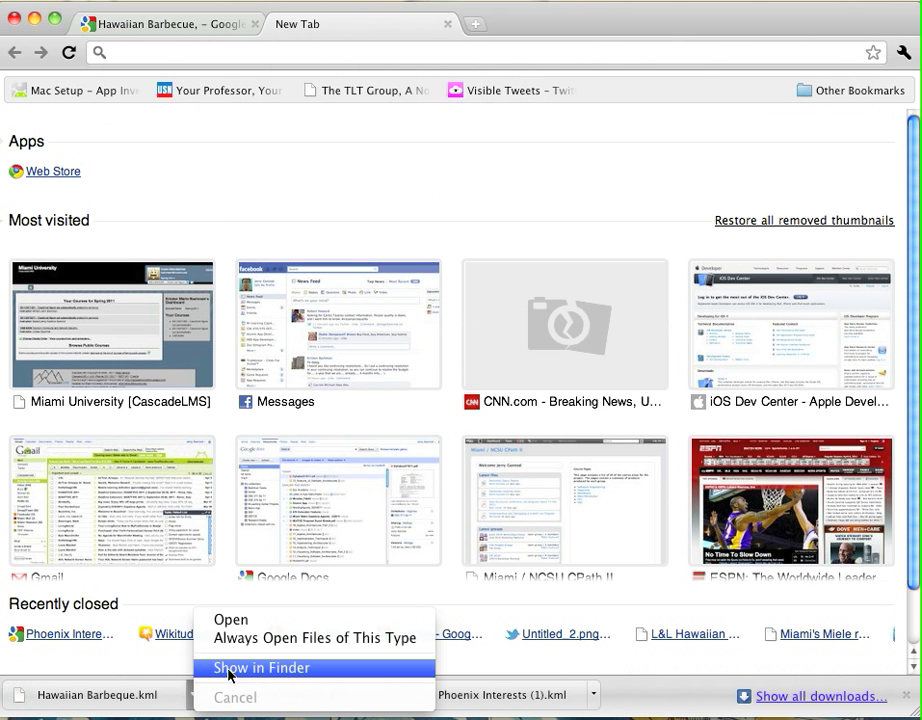
left_click(232, 669)
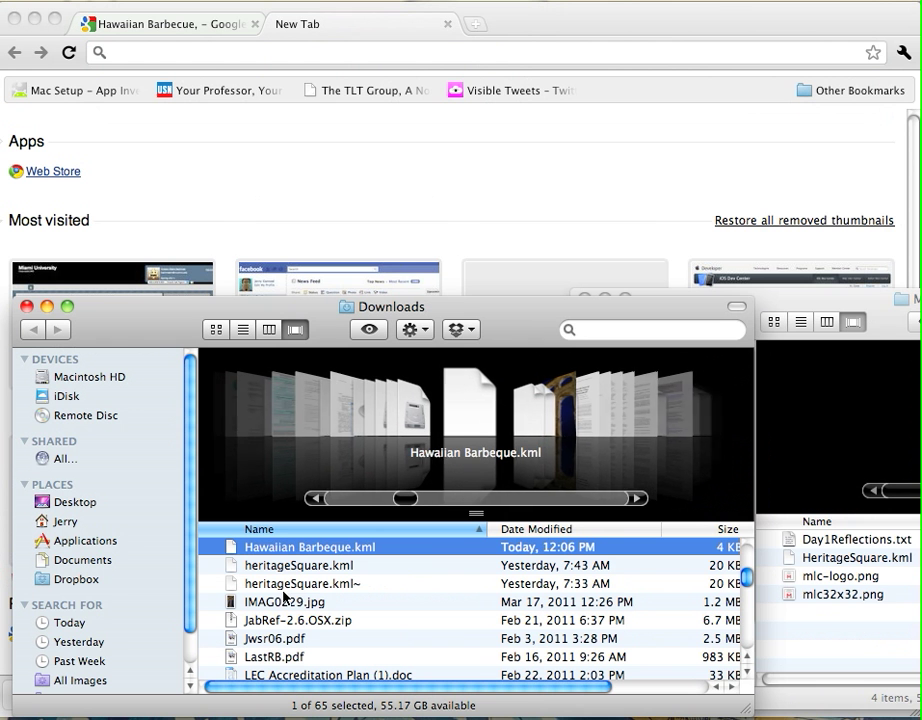
left_click_drag(272, 549, 860, 630)
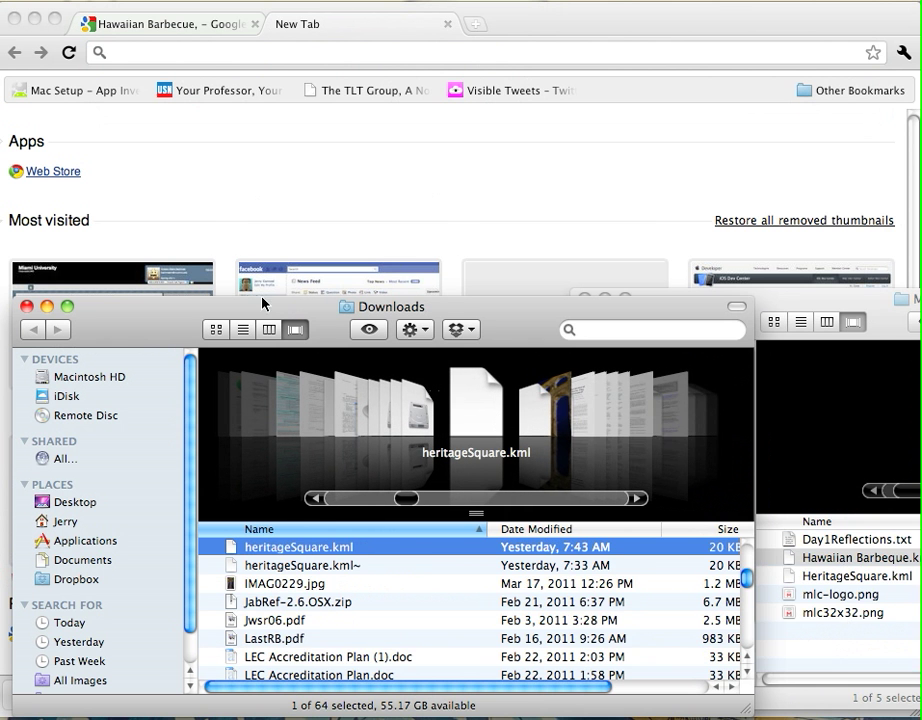
Step: Open the moved Hawaiian Barbeque.kml to view its KML markup
left_click(25, 257)
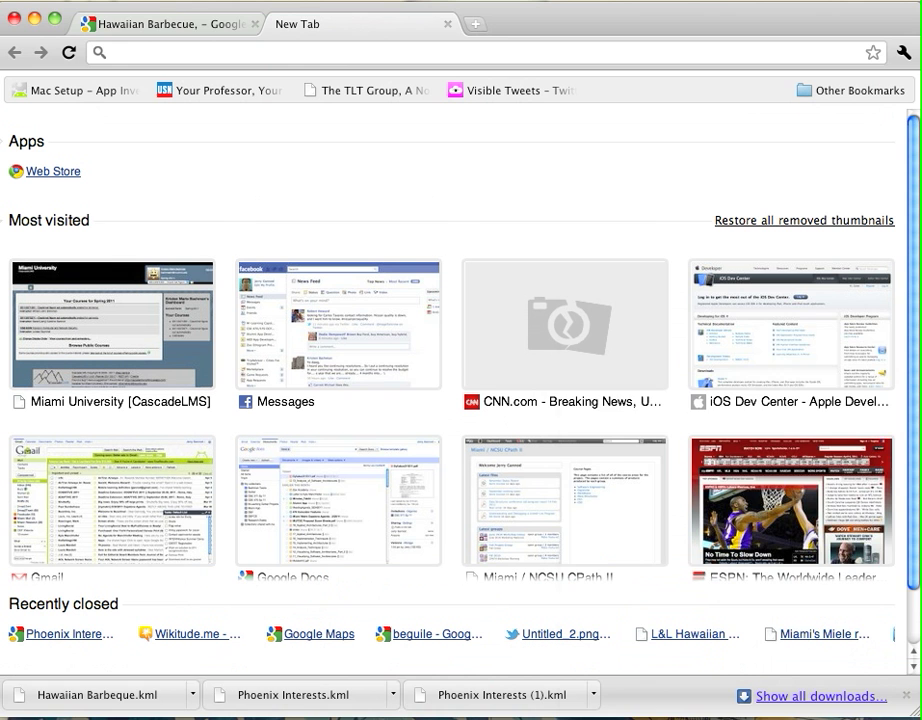
key("super+Tab")
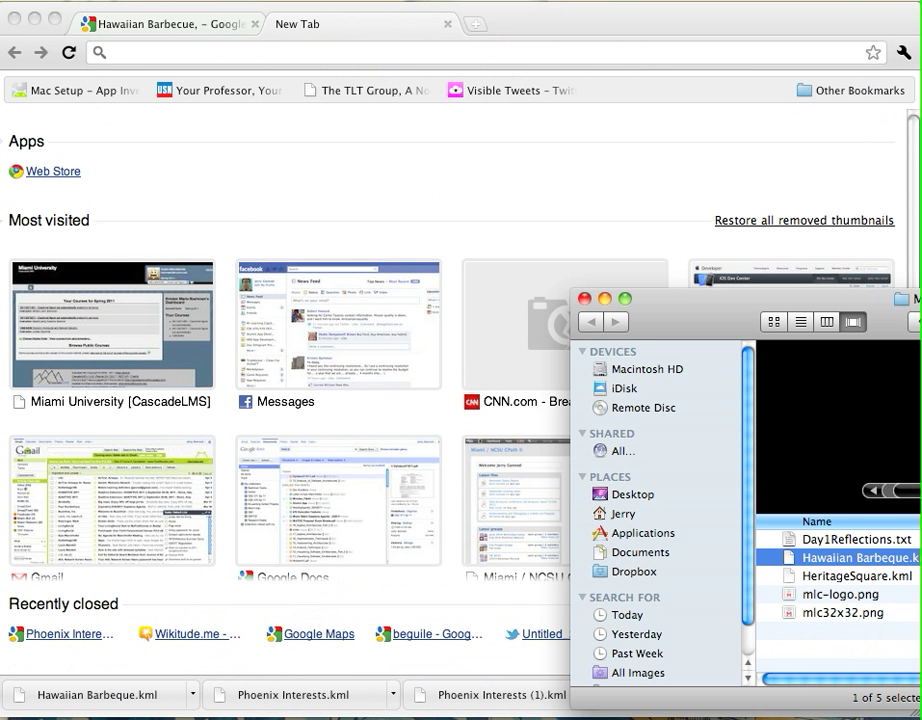
double_click(826, 563)
Step: Open the downloaded Hawaiian Barbeque.kml in TextEdit, enlarge it and review its placemarks
left_click(798, 280)
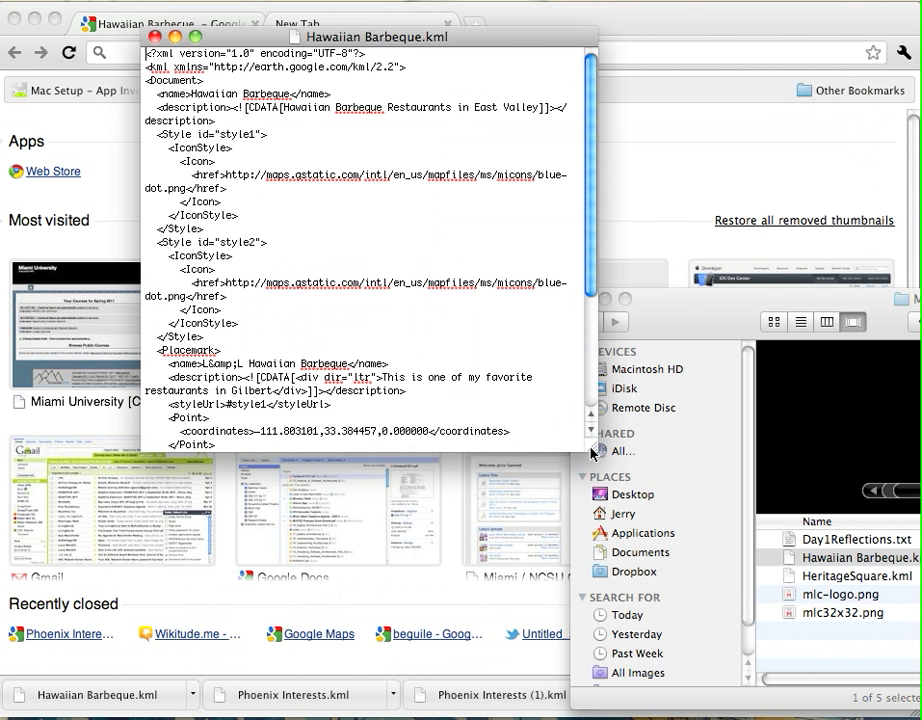
left_click_drag(591, 453, 807, 654)
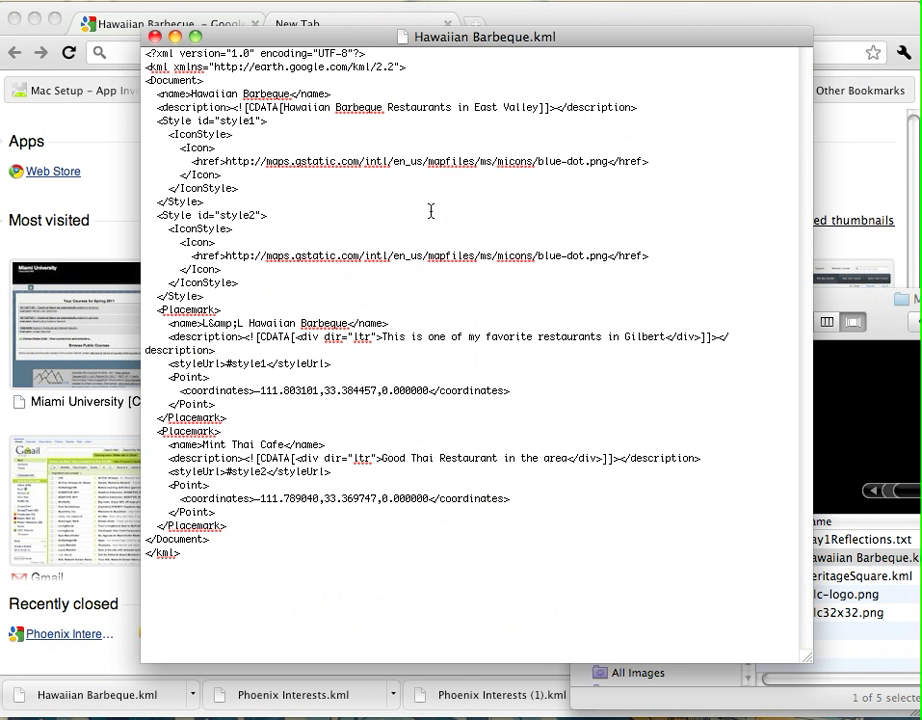
key("super+plus")
key("super+plus")
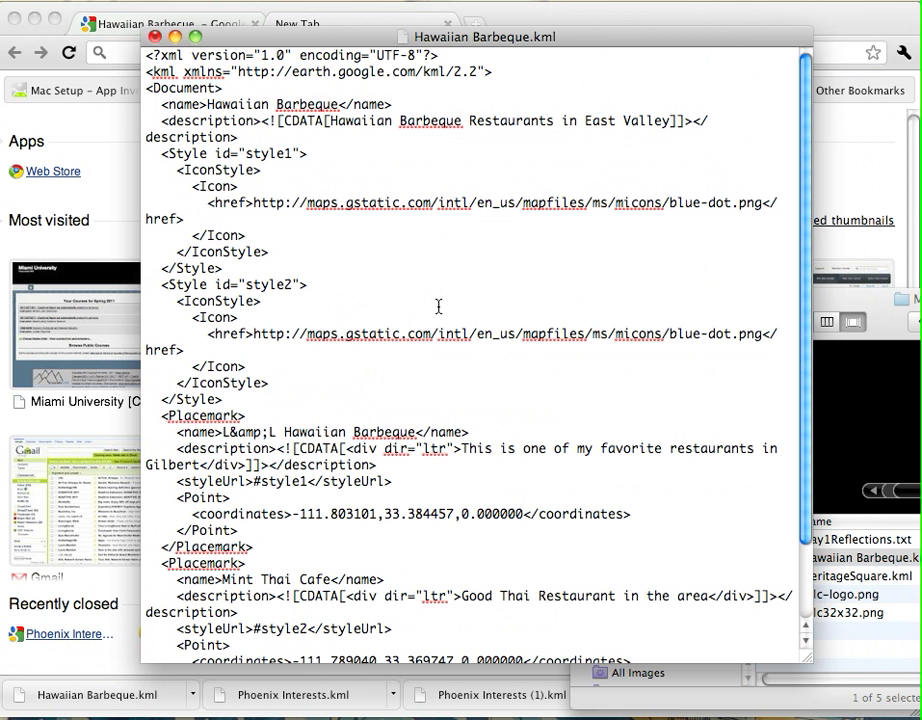
scroll(438, 306, "down", 3)
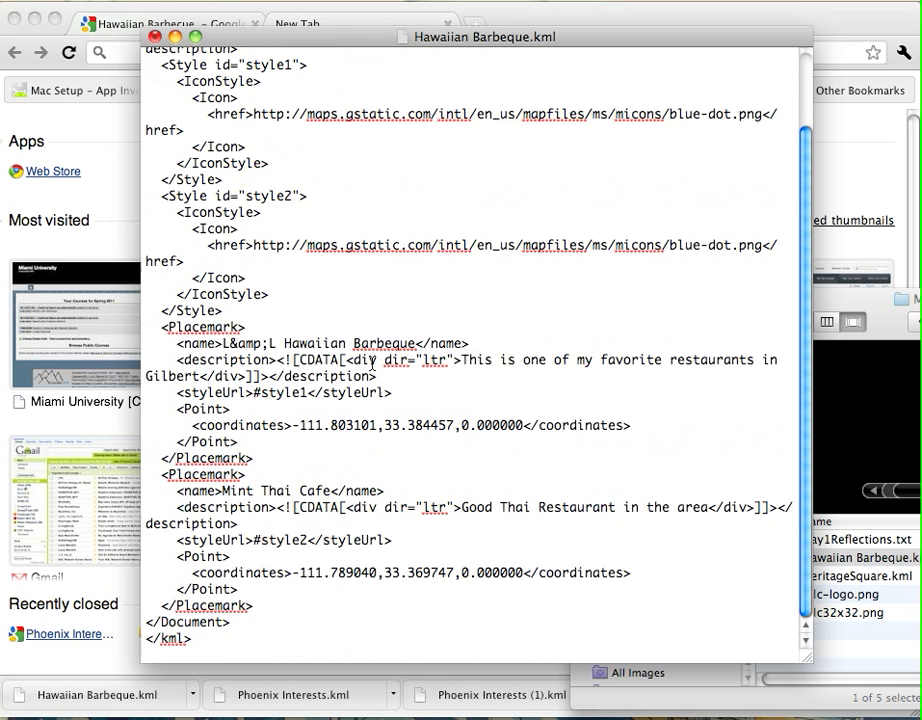
scroll(370, 364, "up", 3)
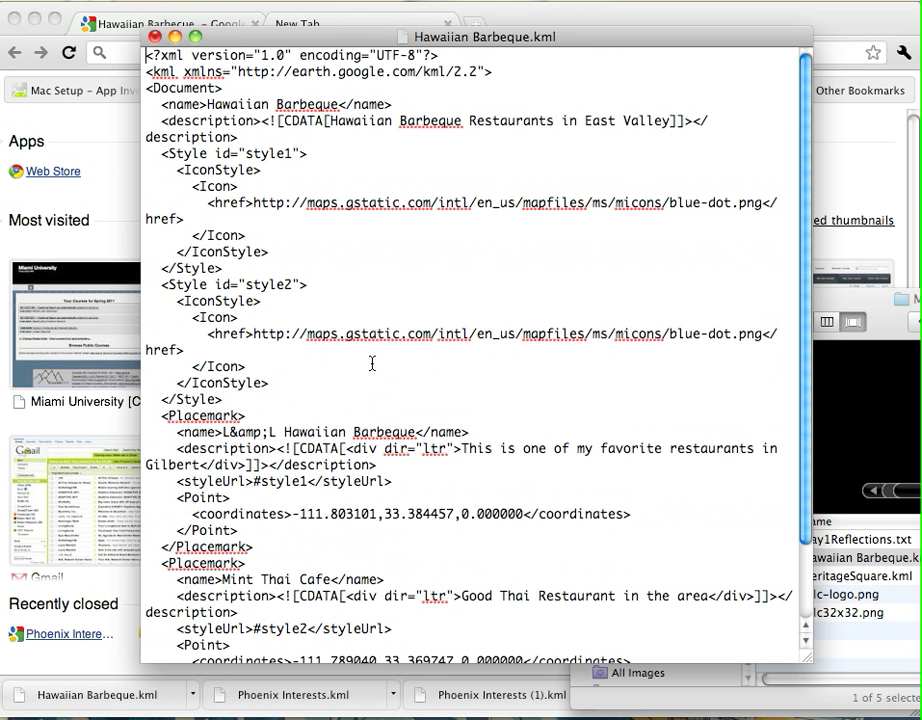
Step: Close the KML file in TextEdit without saving changes
left_click(155, 37)
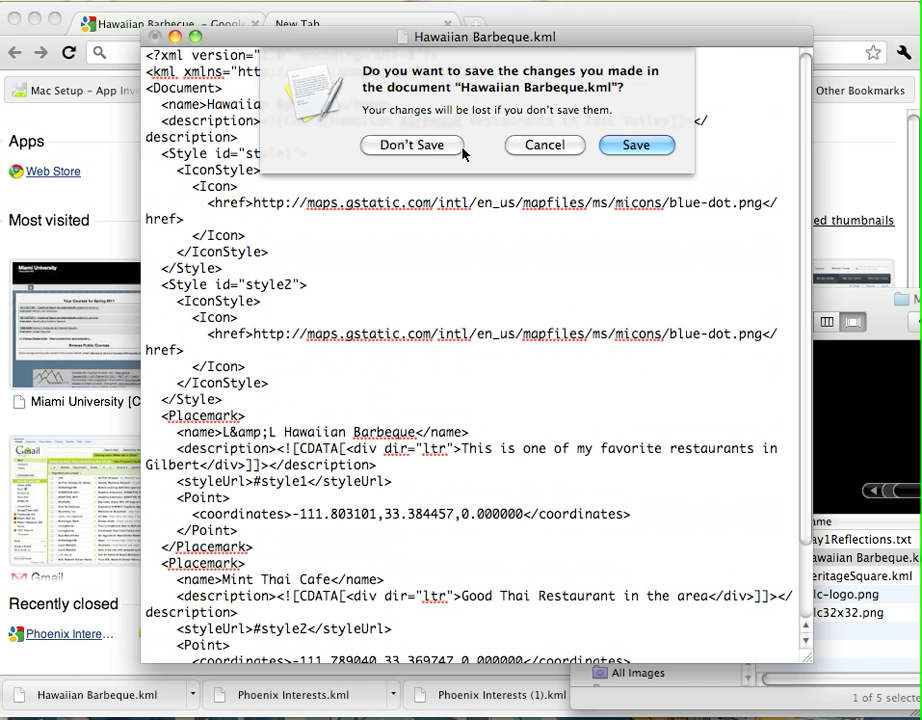
left_click(630, 145)
left_click(210, 24)
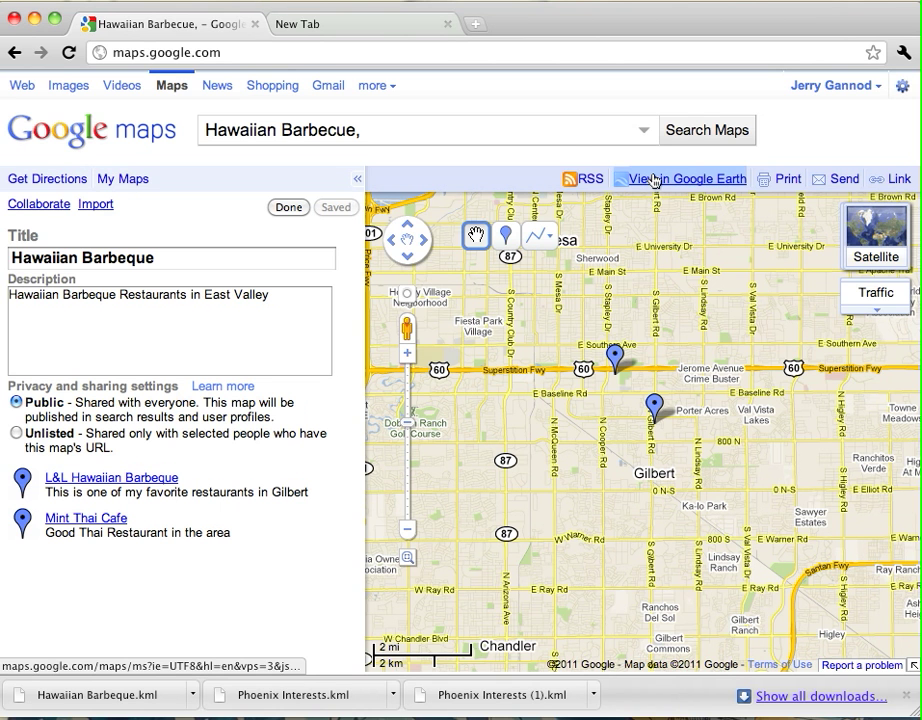
Step: Paste the Maps link into the new tab, change output=nl to kml, then discard that tab
left_click(318, 31)
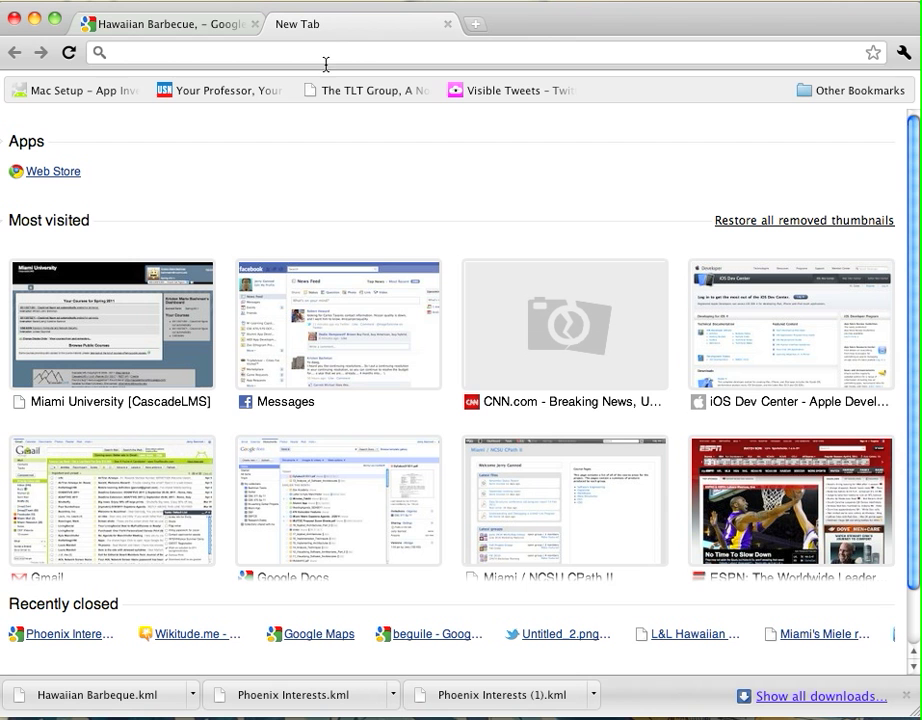
left_click(326, 50)
key("cmd+v")
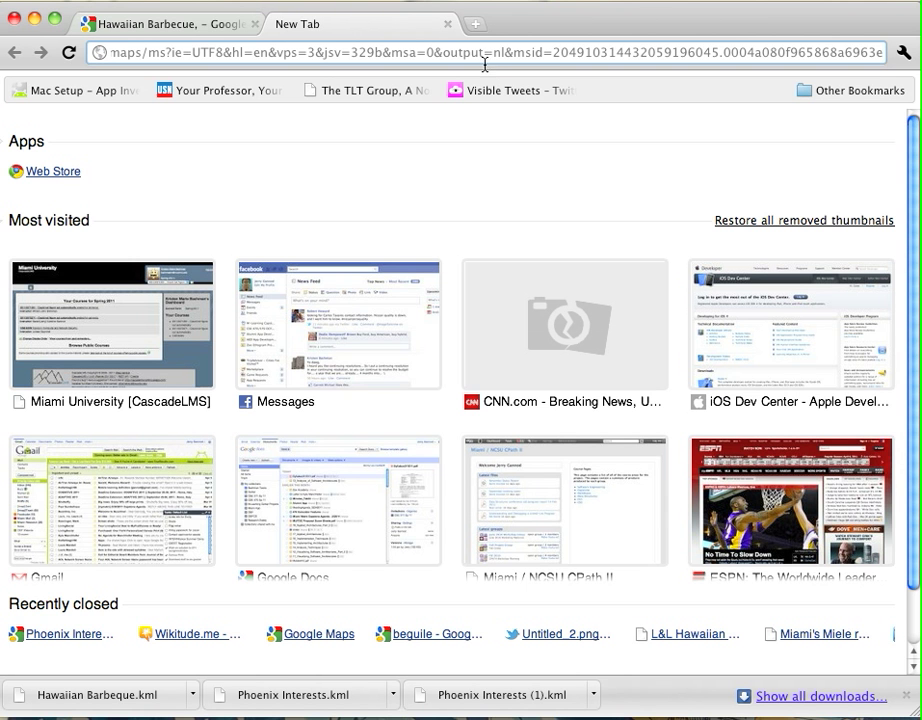
double_click(493, 58)
type("kml")
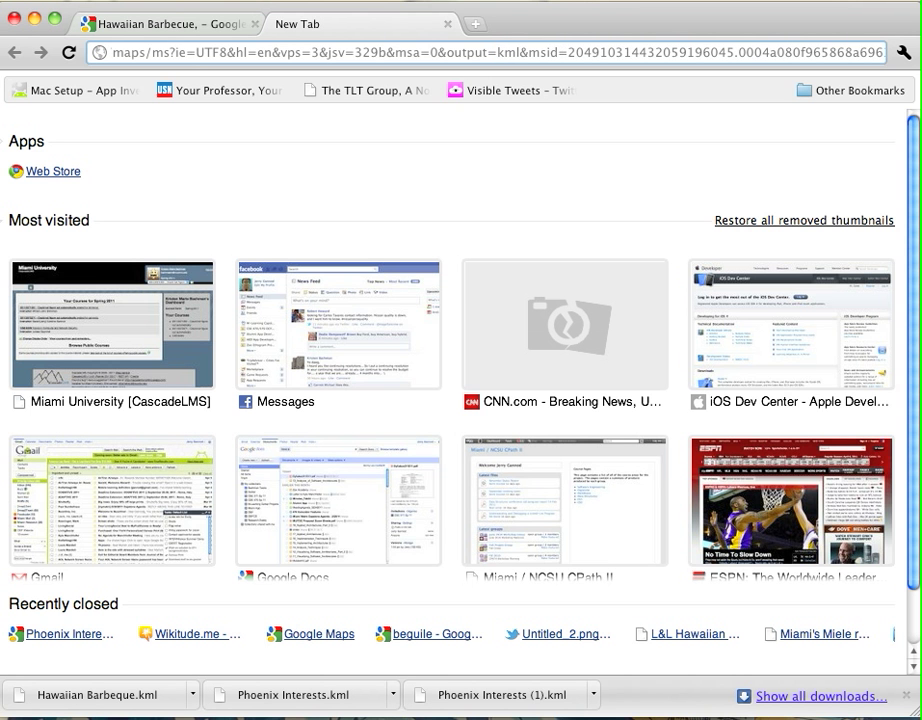
left_click(447, 23)
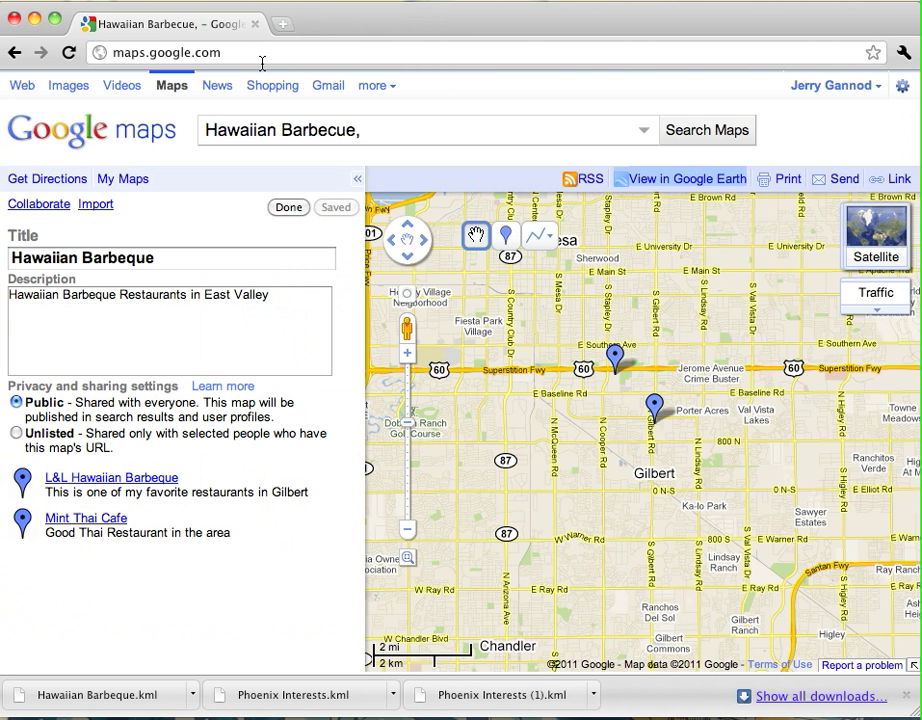
Step: Go to wikitude.me in a new tab and enter its developer section
left_click(285, 24)
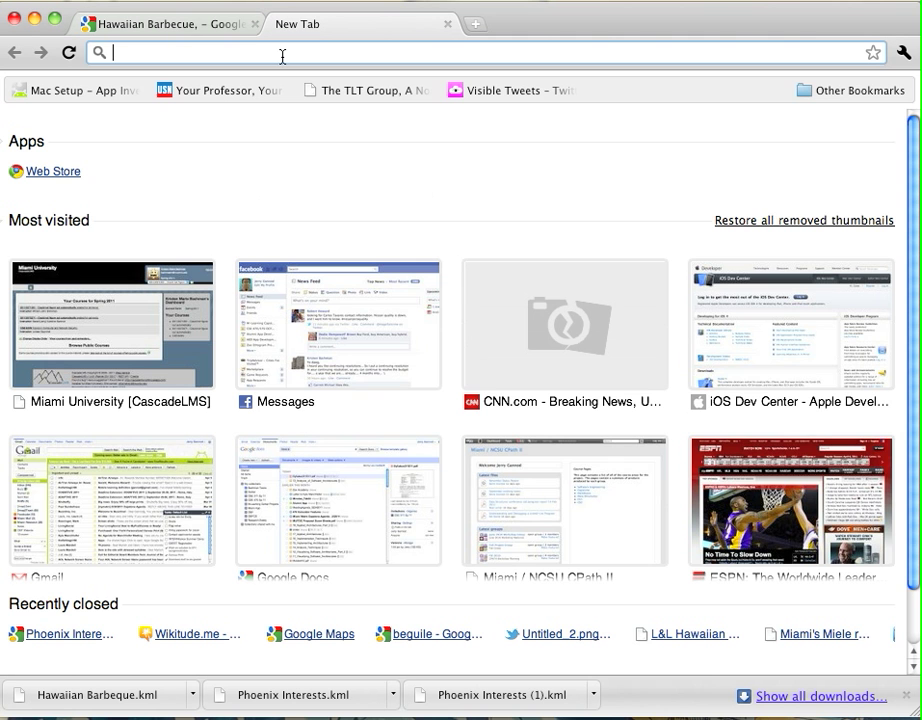
type("wikitude.me")
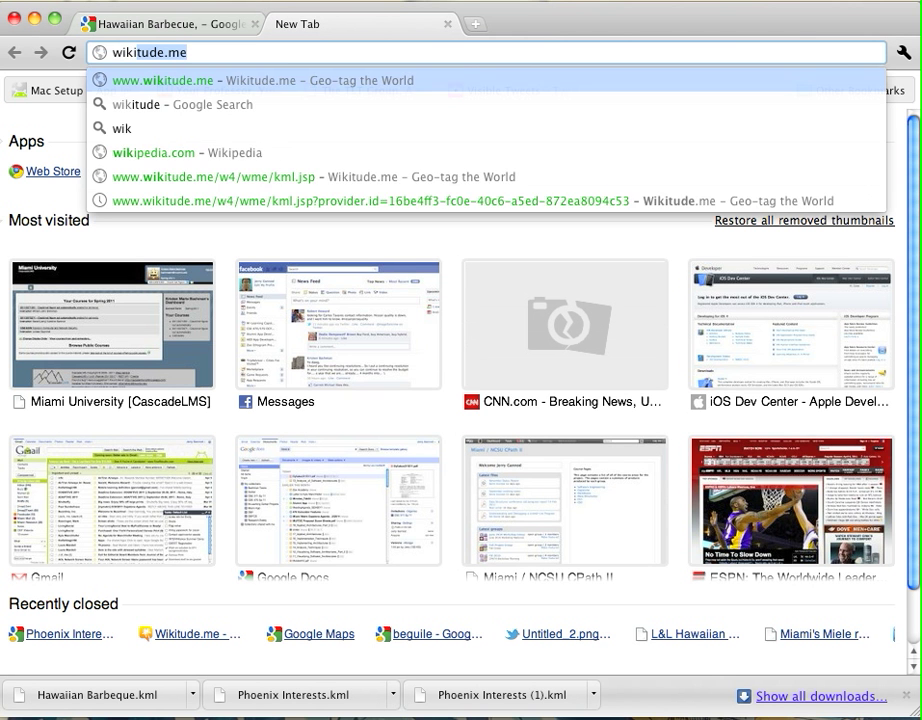
key("Return")
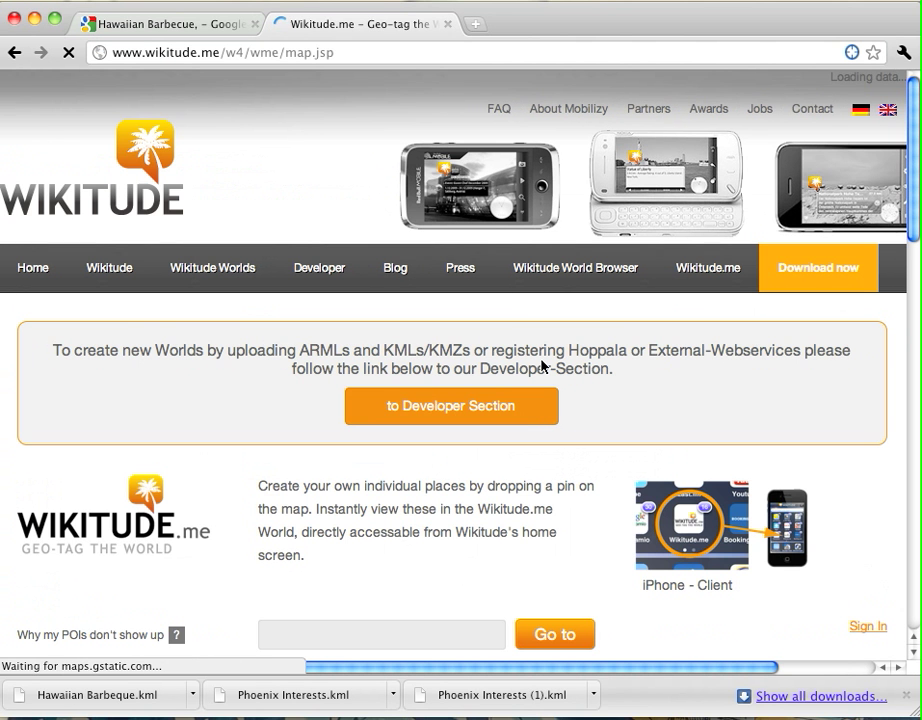
left_click(444, 416)
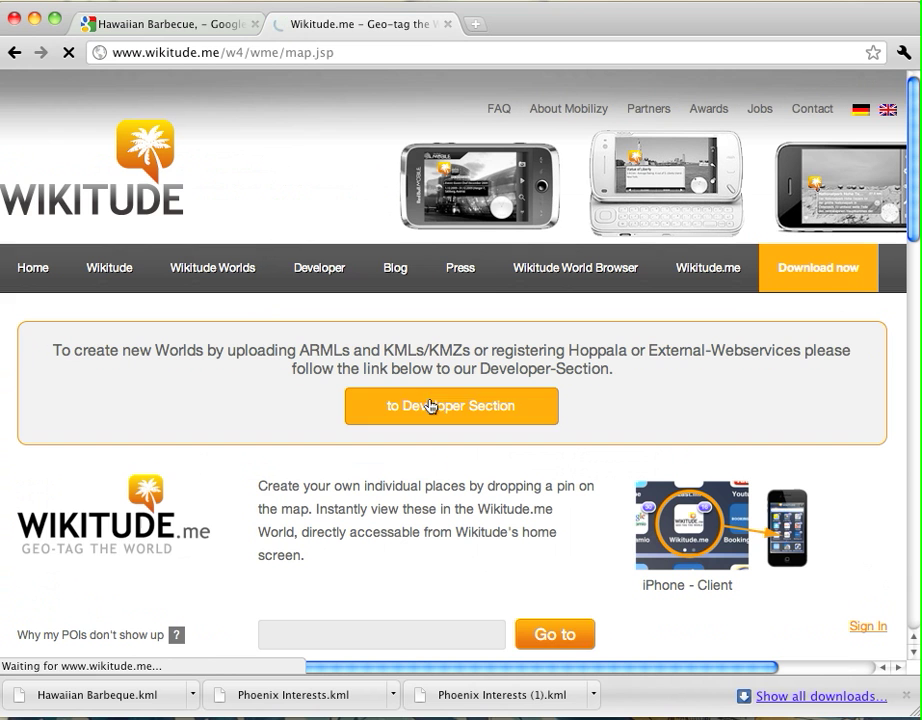
Step: Find the bulk KML/ARML upload area and open the Upload KML File form
mouse_move(354, 310)
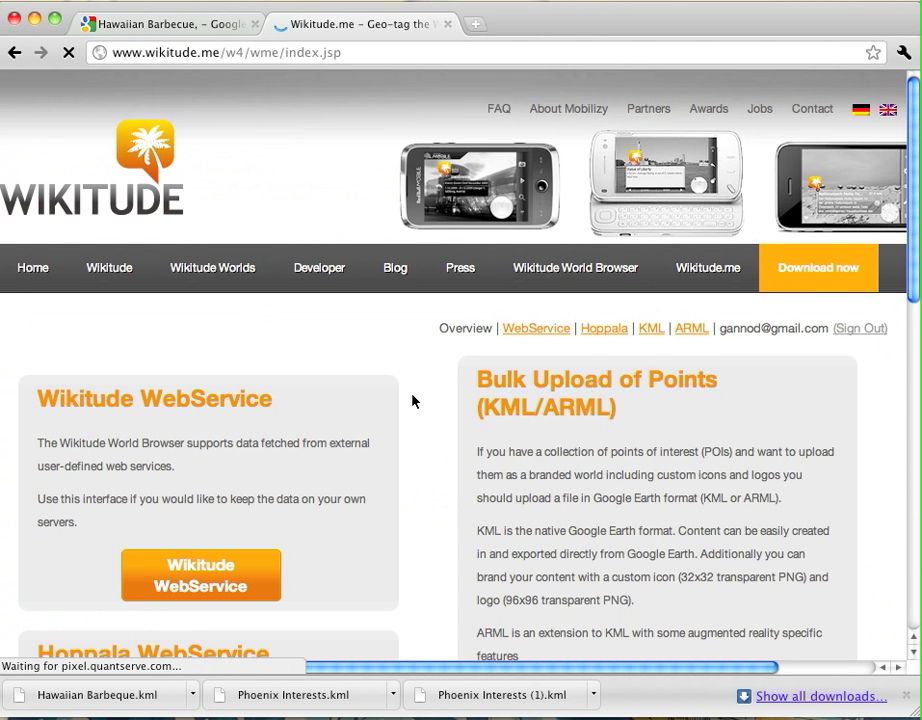
scroll(414, 401, "down", 5)
scroll(414, 401, "up", 1)
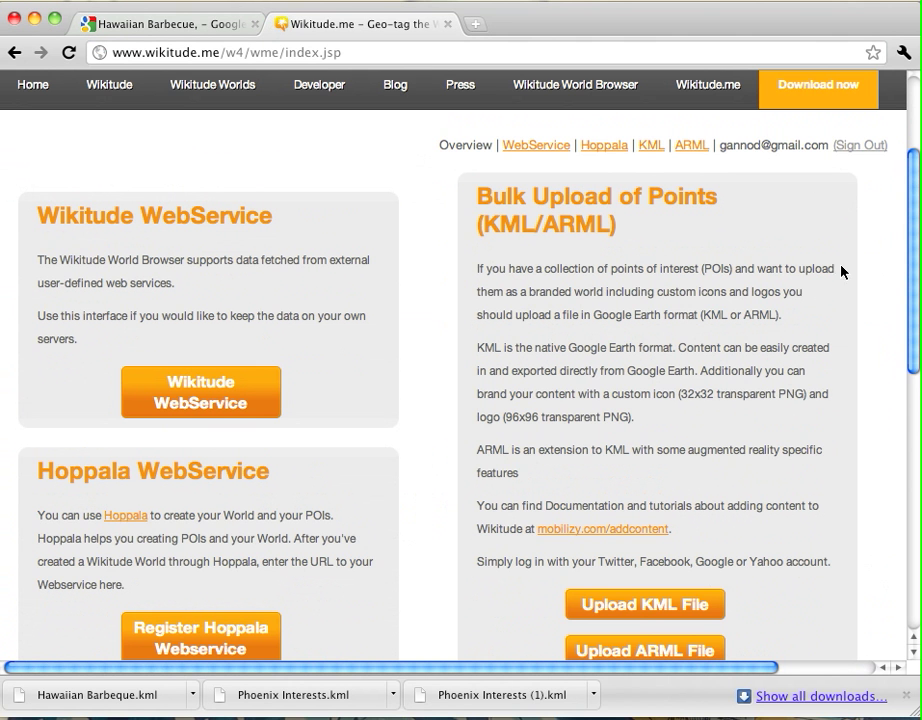
scroll(702, 297, "down", 5)
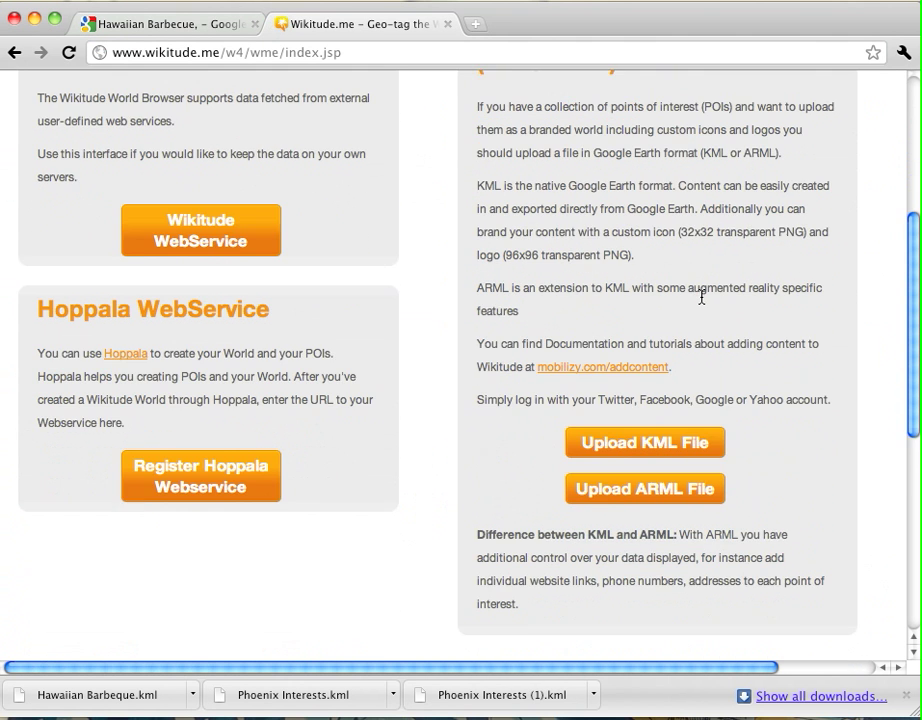
scroll(702, 297, "up", 7)
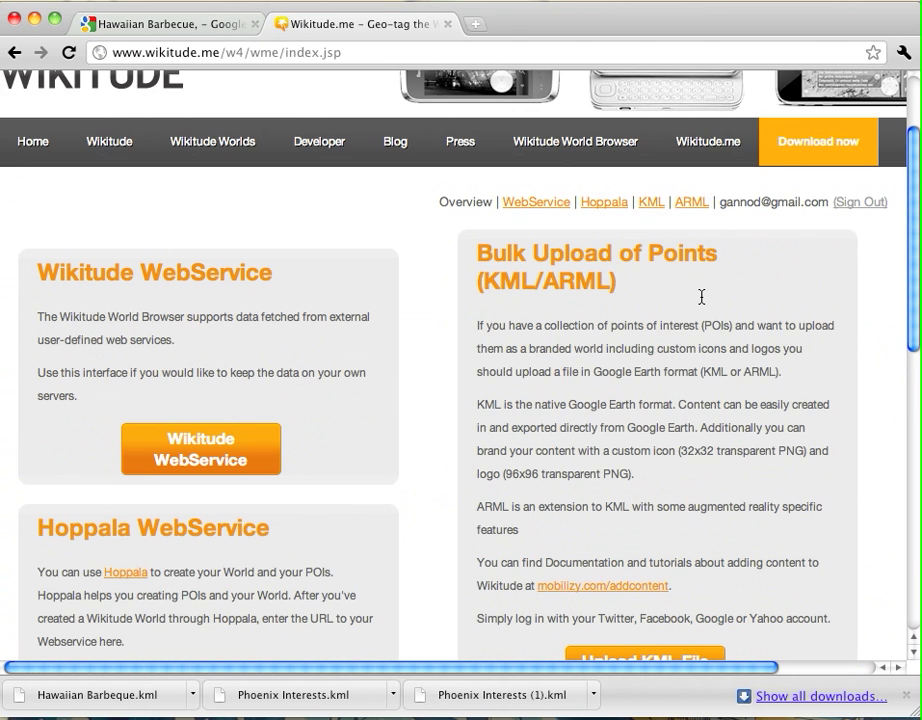
scroll(702, 297, "down", 5)
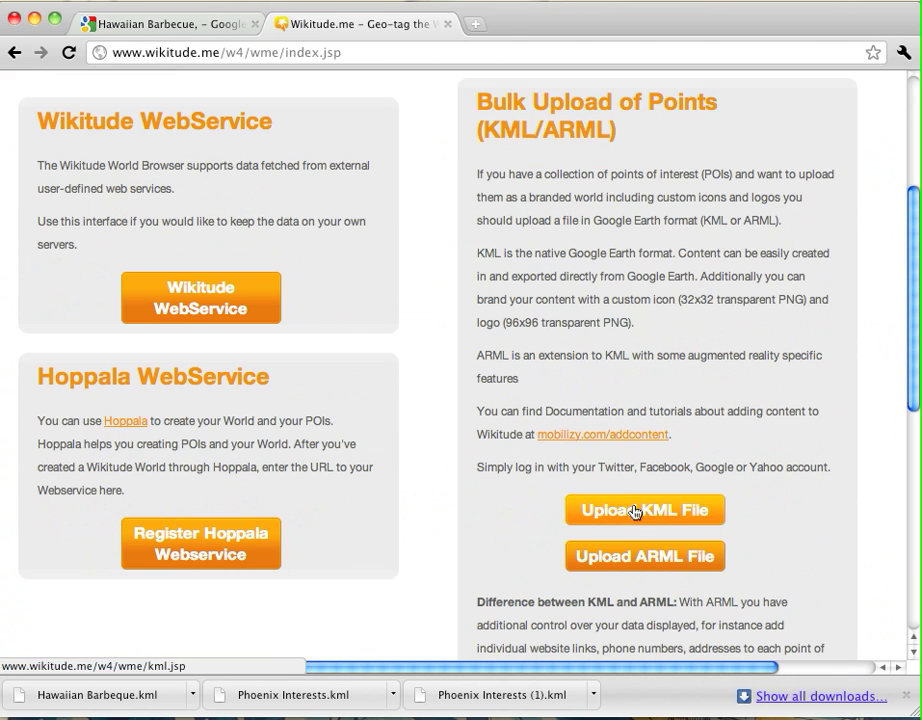
left_click(634, 512)
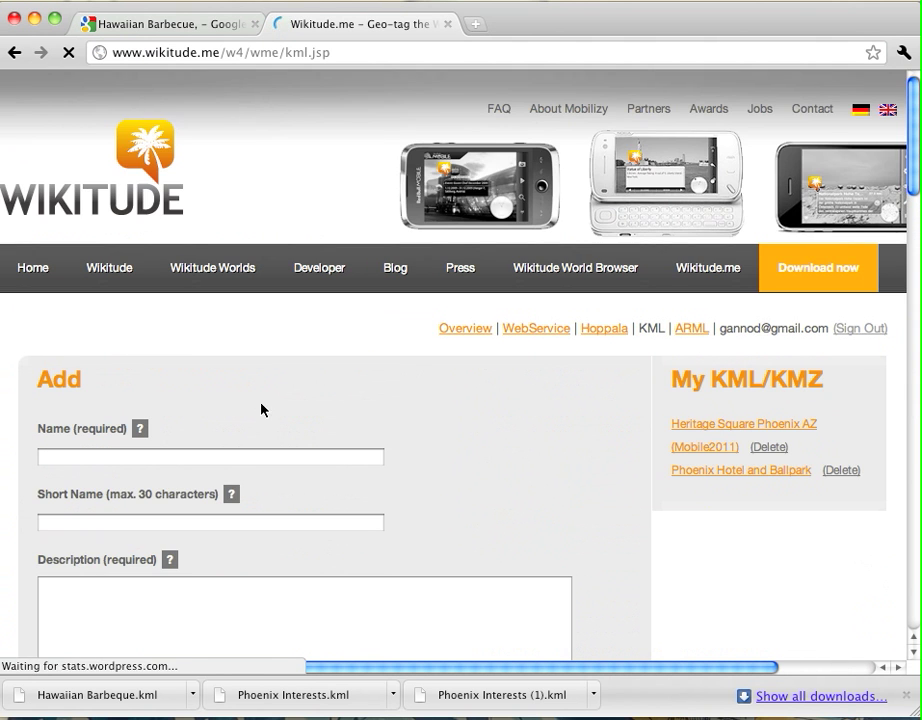
Step: Name the world 'Jerry's Favorite Restaurants' with short name 'Fav's'
scroll(313, 375, "down", 3)
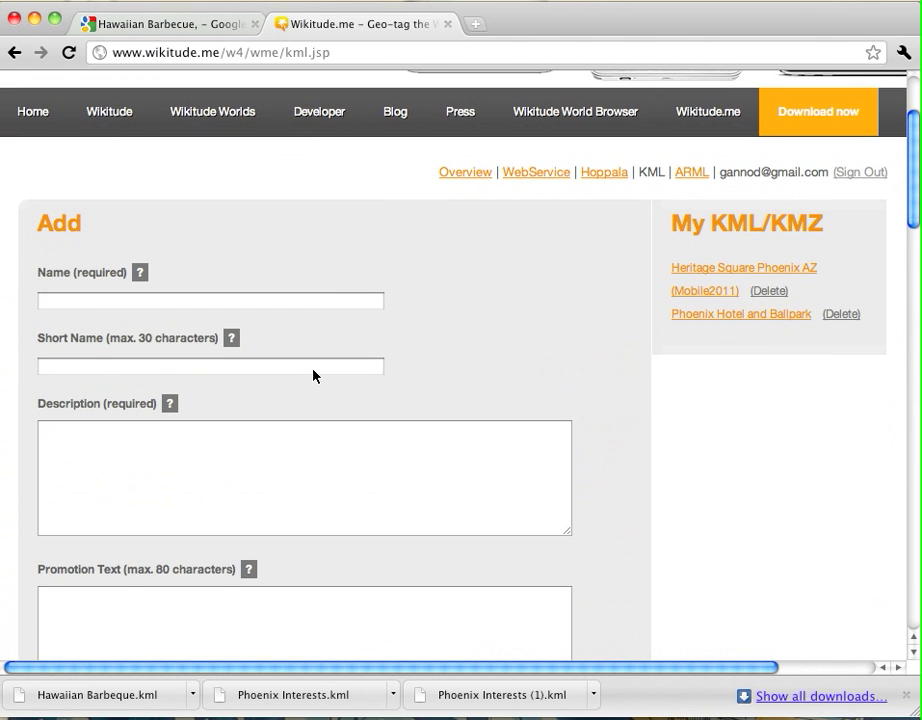
scroll(319, 320, "down", 1)
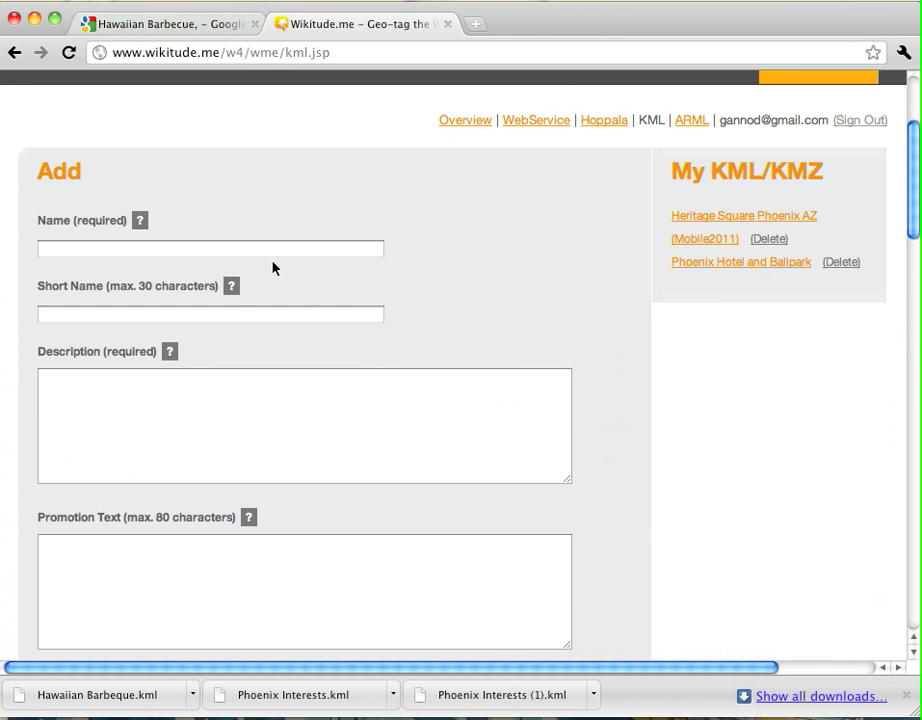
scroll(230, 510, "down", 13)
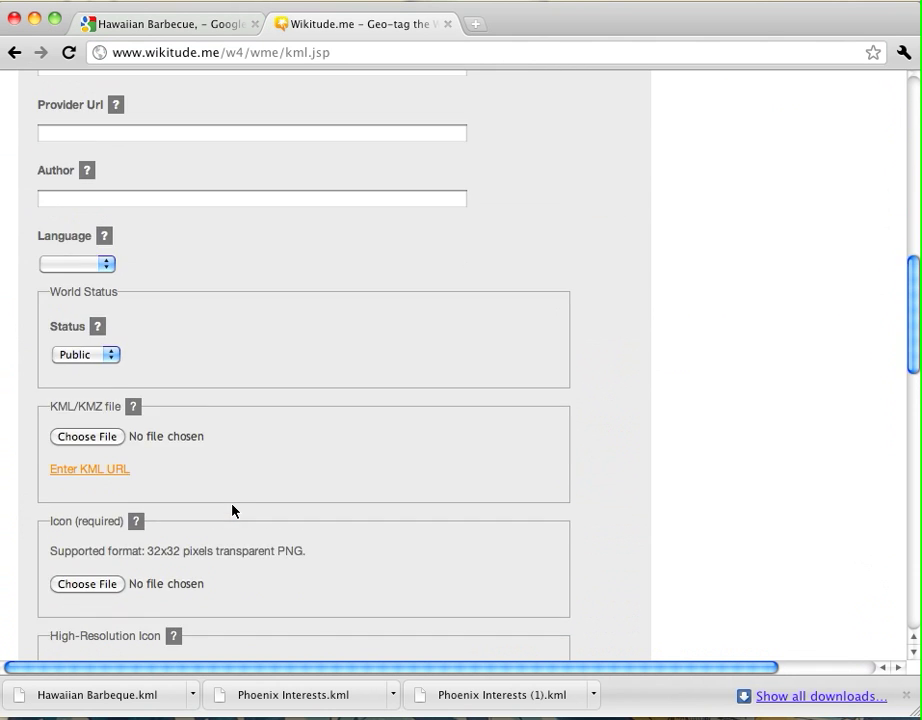
scroll(232, 511, "up", 17)
left_click(167, 457)
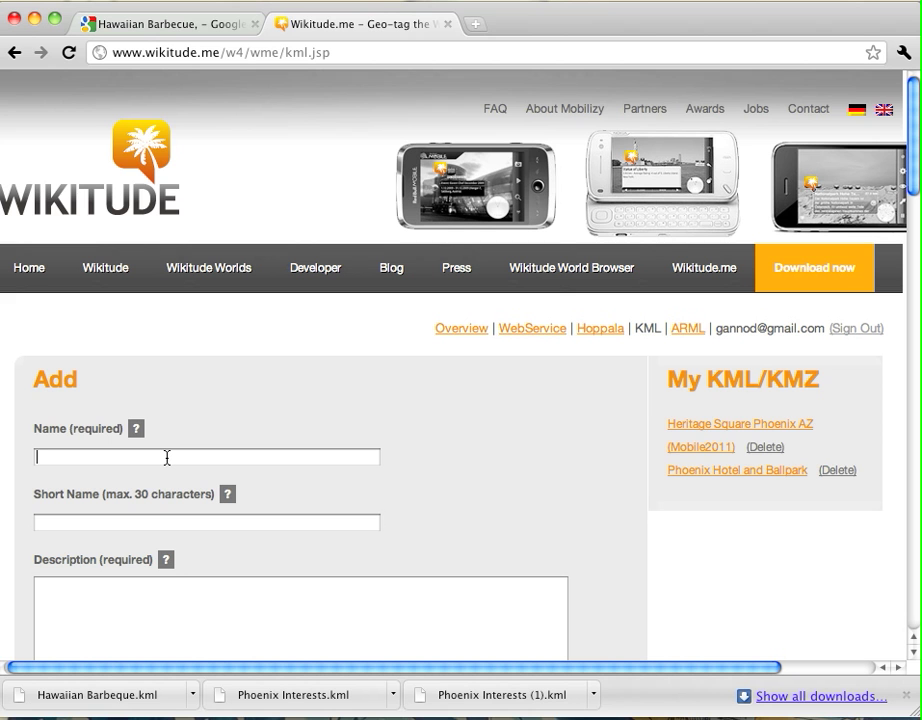
type("Hawai")
key("BackSpace")
key("BackSpace")
key("BackSpace")
key("BackSpace")
key("BackSpace")
key("BackSpace")
type("Favorite Resta")
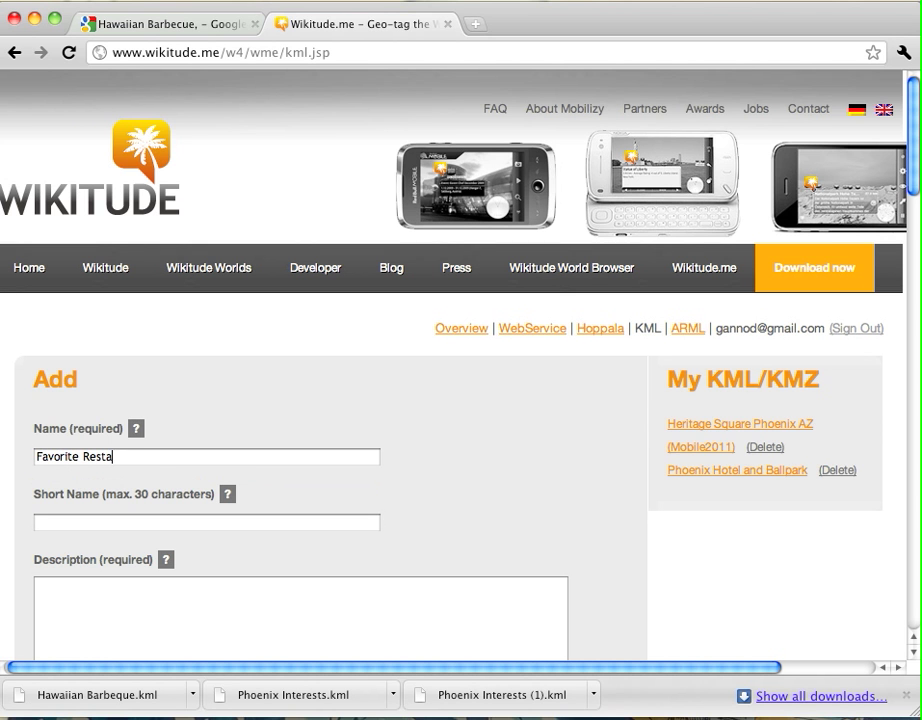
type("urants")
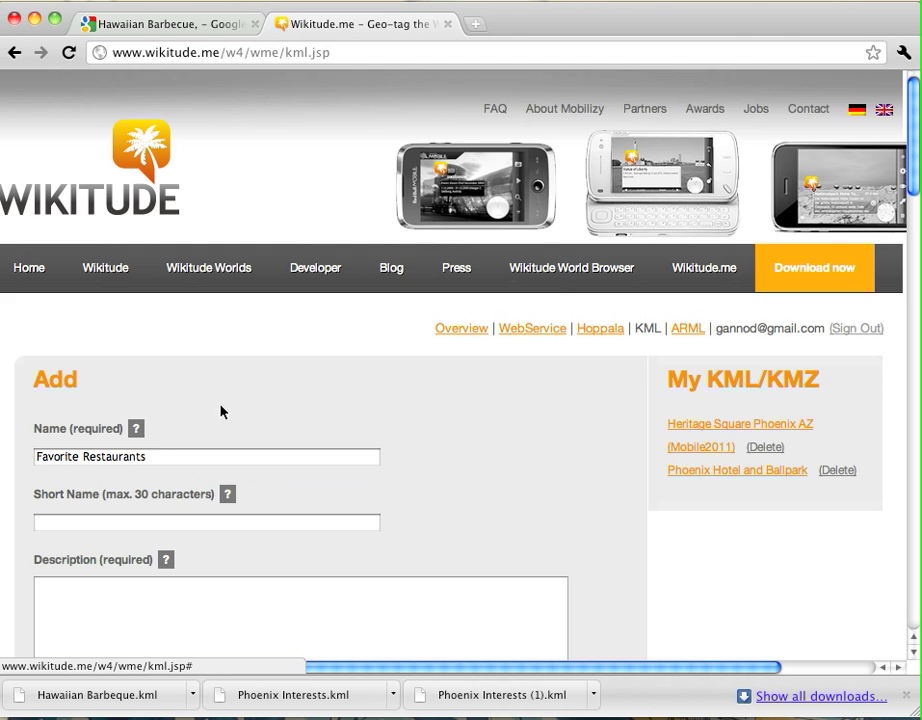
scroll(158, 452, "down", 5)
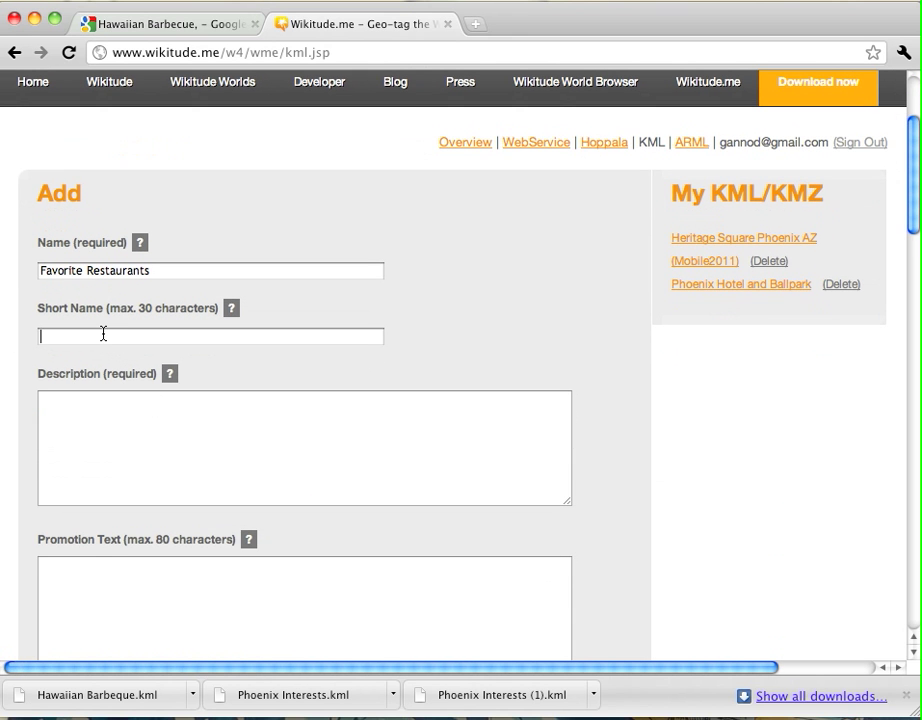
left_click(40, 271)
type("Jerry's")
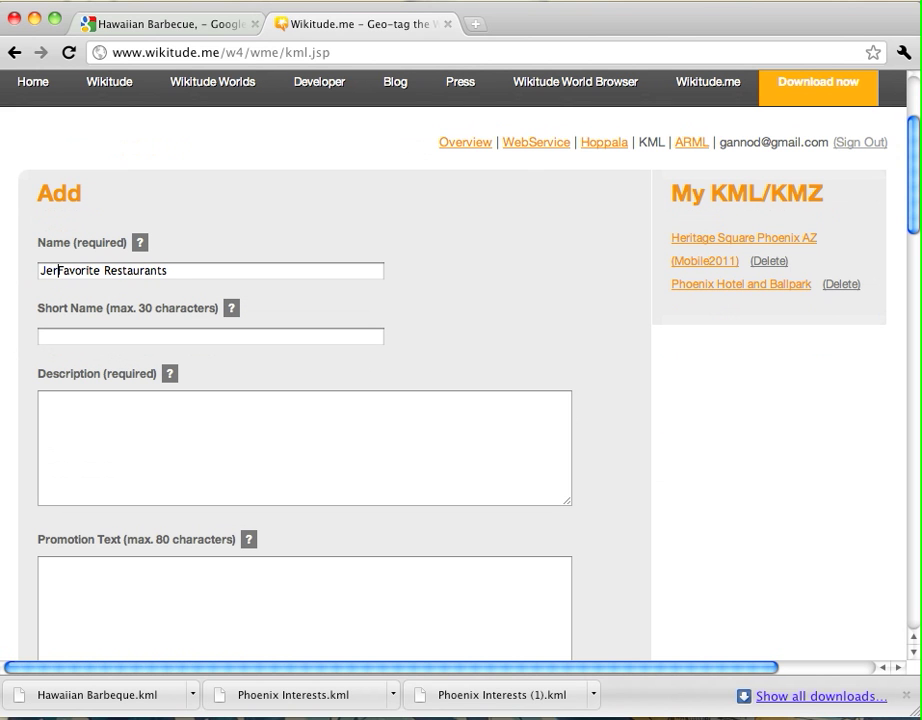
left_click(49, 335)
type("Fav's")
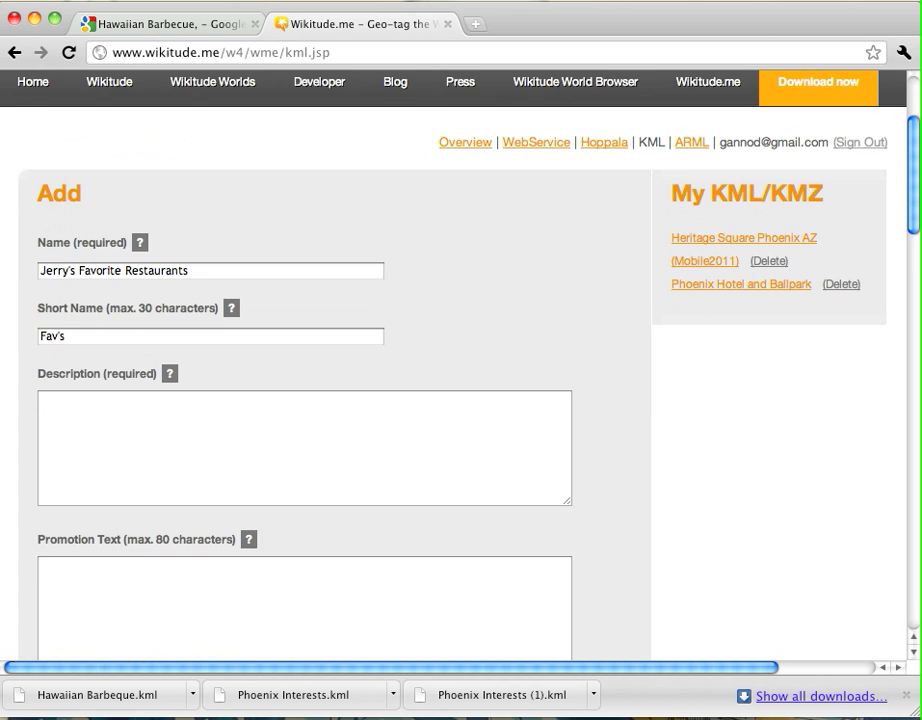
Step: Add the description 'These are two of my favorite restaurants in Gilbert AZ' and restaurant, thai, hawaiian tags
scroll(68, 300, "down", 4)
left_click(62, 270)
type("T")
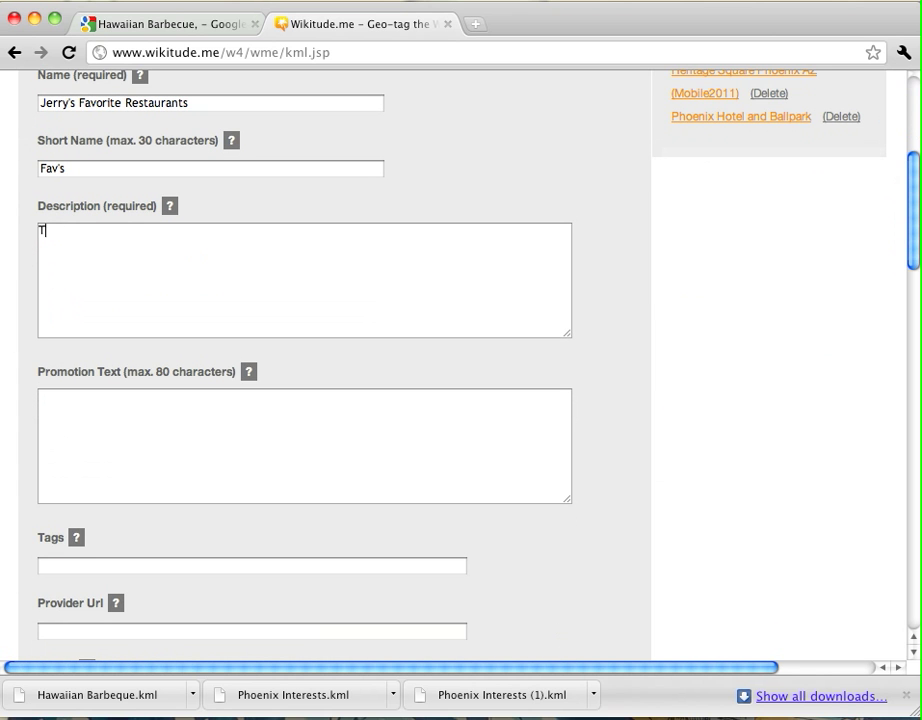
type("hese are two of m")
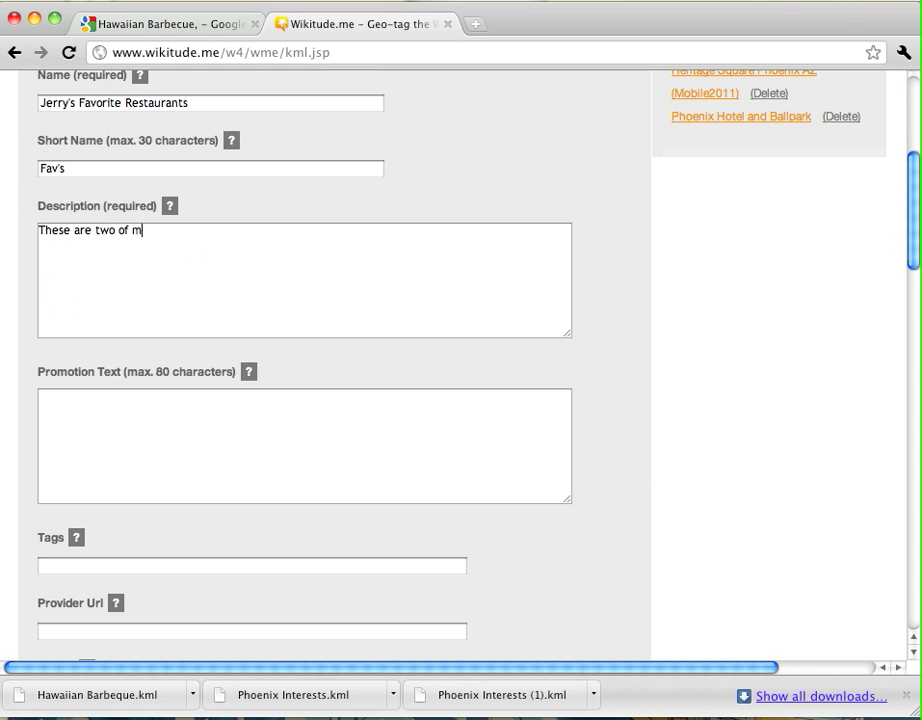
type("y favorite restaurants")
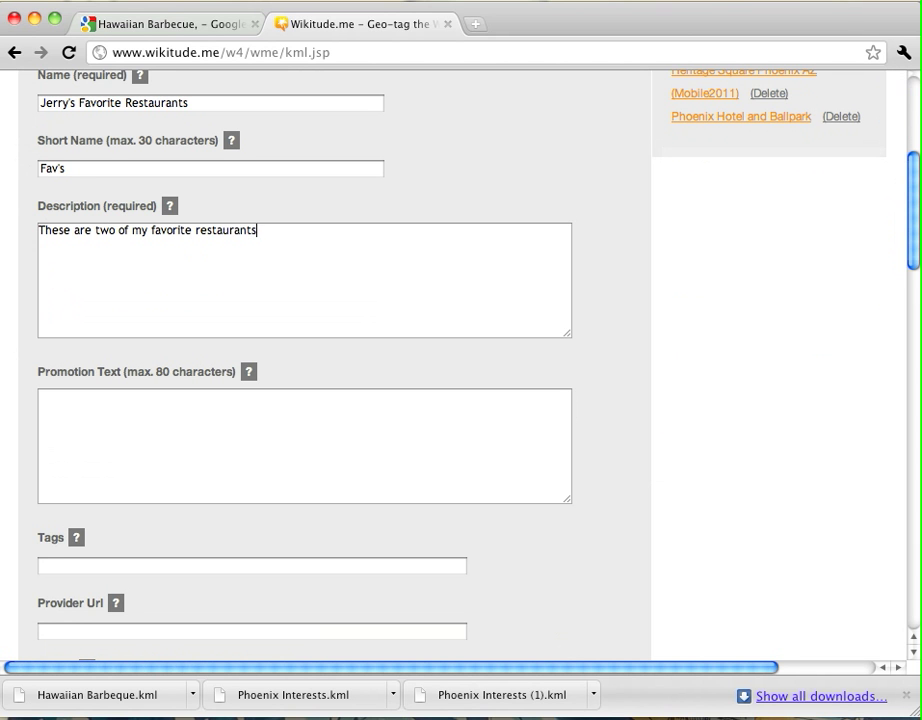
type(" in Gilbert AZ")
scroll(460, 360, "down", 2)
scroll(460, 360, "down", 3)
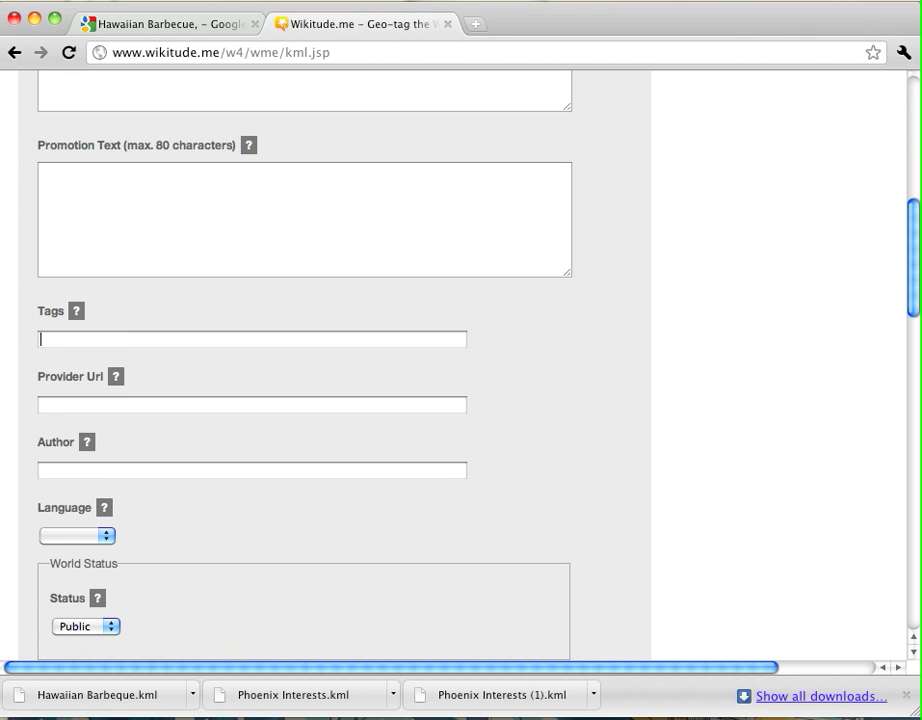
type("staurants, thai, hawaiian")
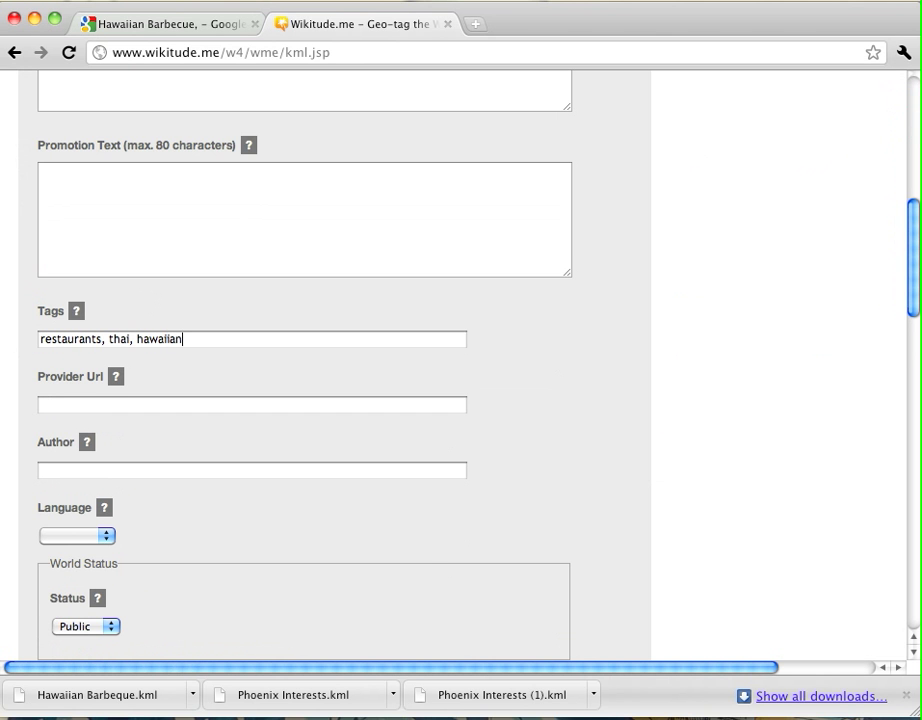
Step: Enter the author's surname and set the world's language to English
scroll(330, 400, "down", 1)
scroll(138, 317, "down", 3)
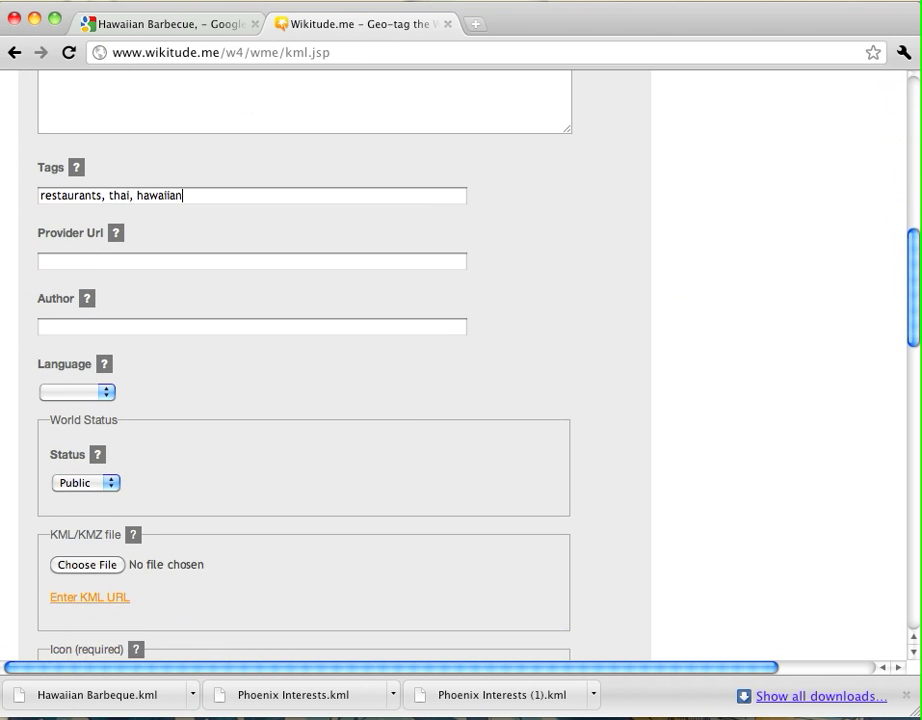
left_click(78, 256)
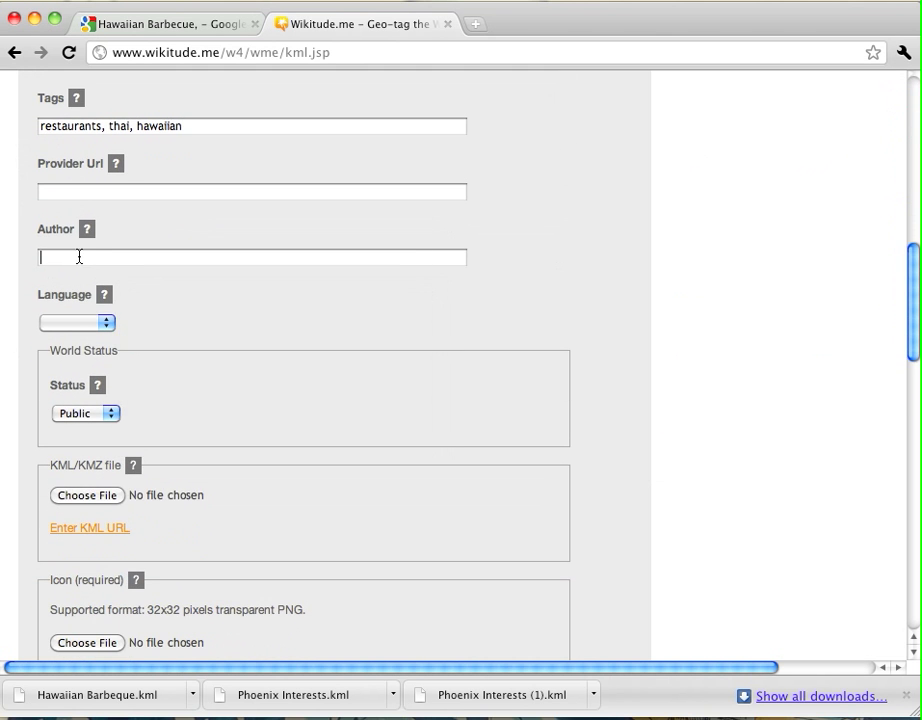
type("Gannod")
left_click(64, 322)
left_click(64, 337)
scroll(220, 418, "down", 3)
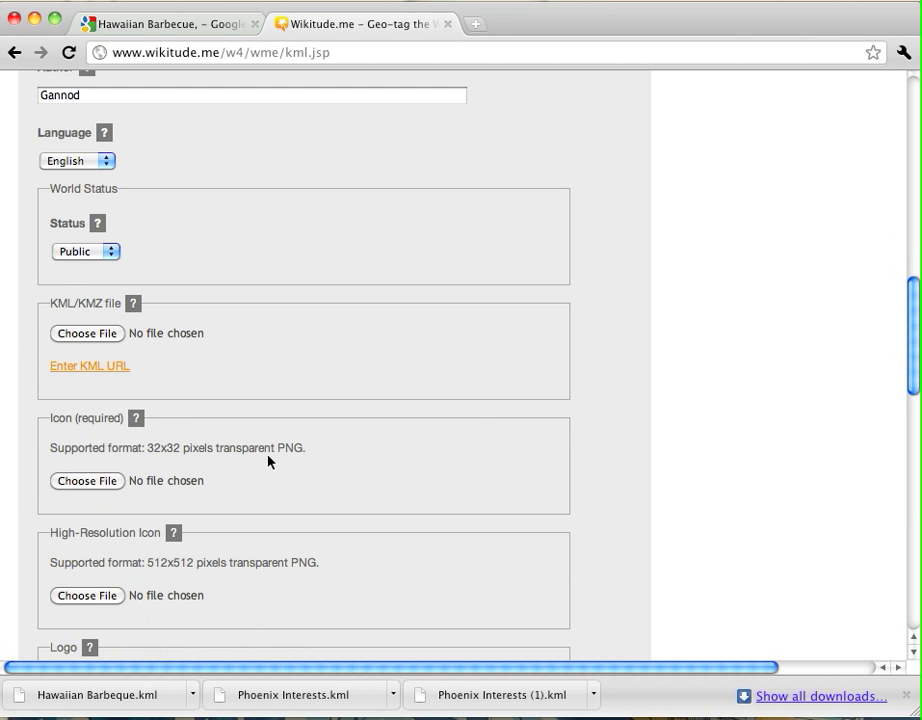
Step: Attach Hawaiian Barbeque.kml as the world's KML/KMZ file
left_click(97, 334)
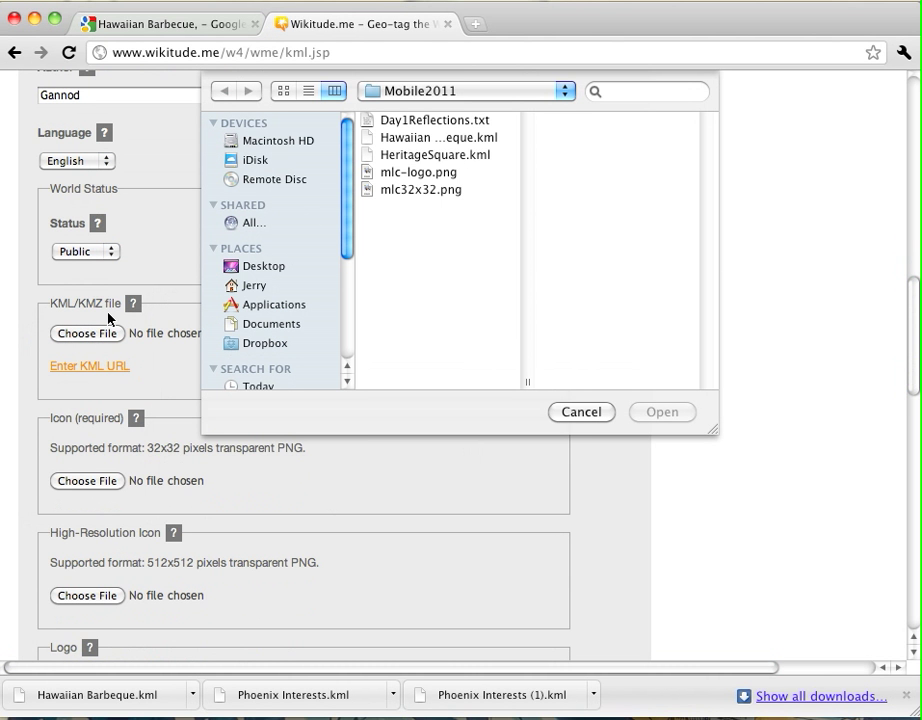
left_click(400, 139)
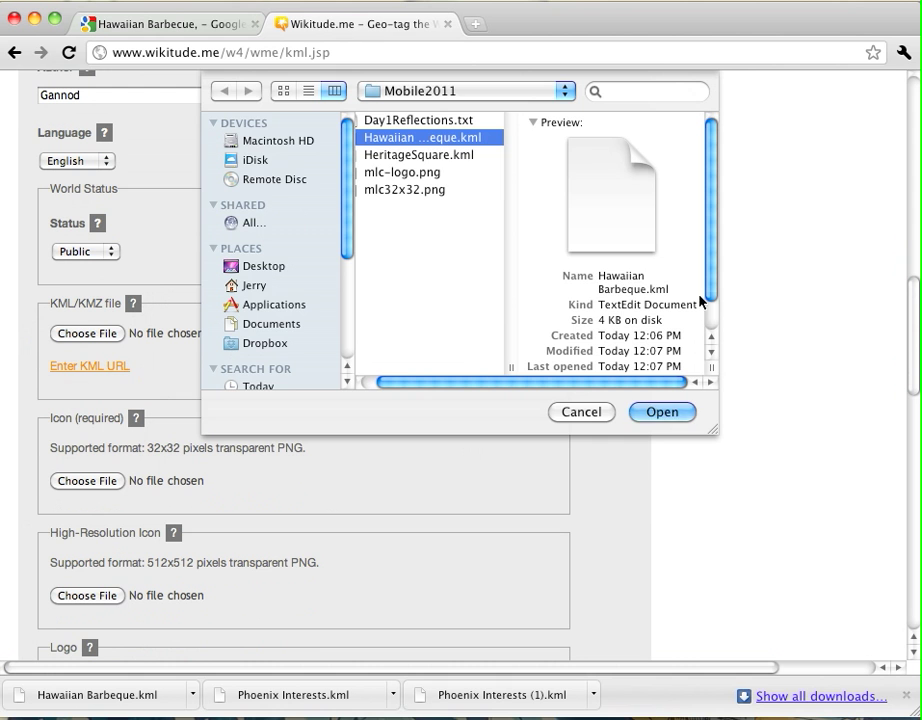
left_click(675, 416)
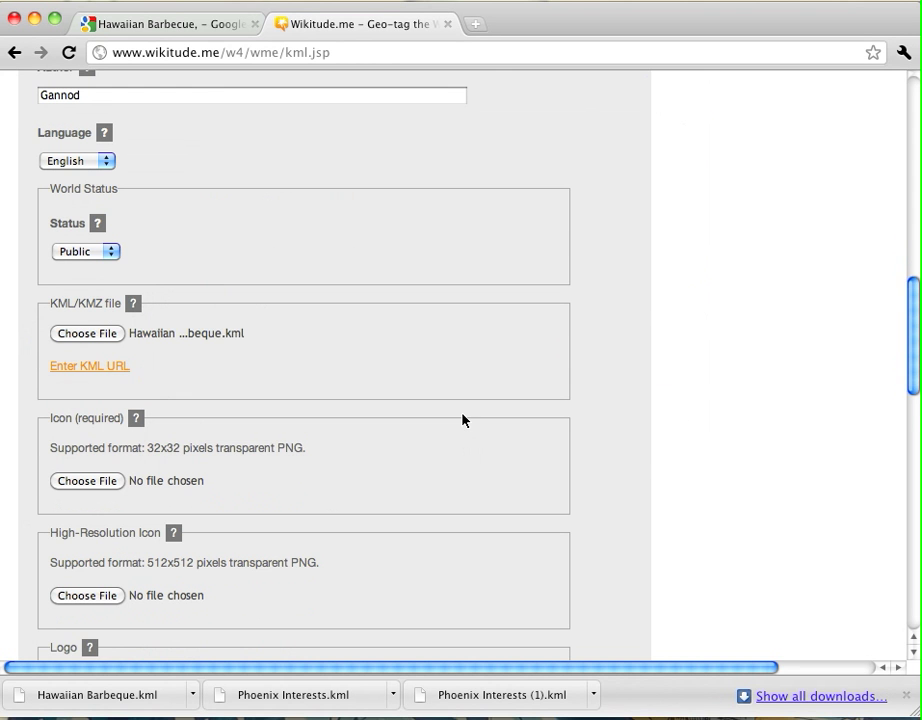
scroll(462, 420, "down", 3)
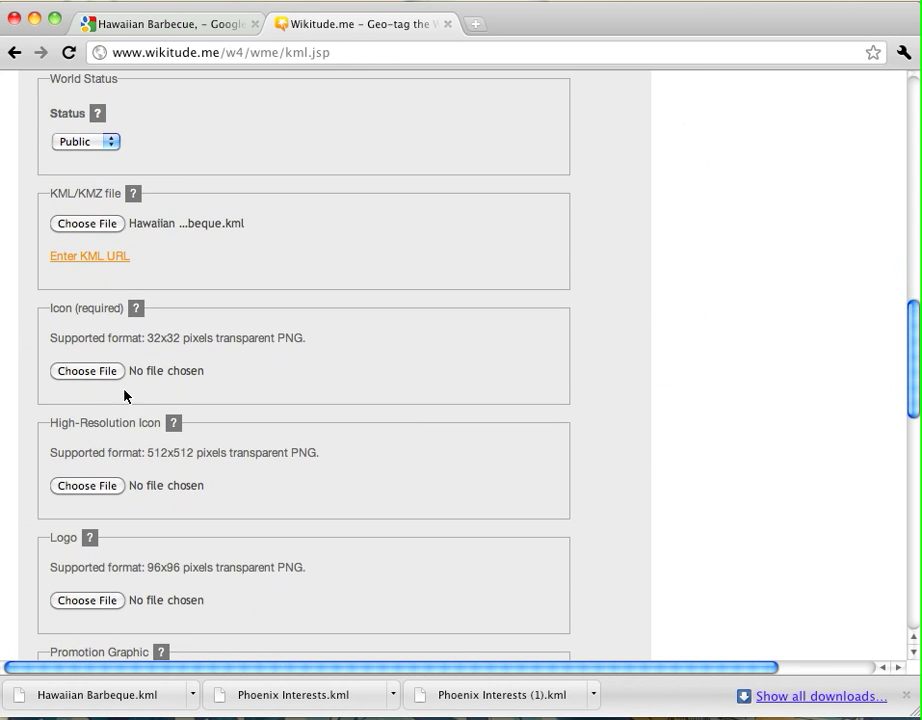
Step: Attach mlc32x32.png as the world's required icon
left_click(87, 371)
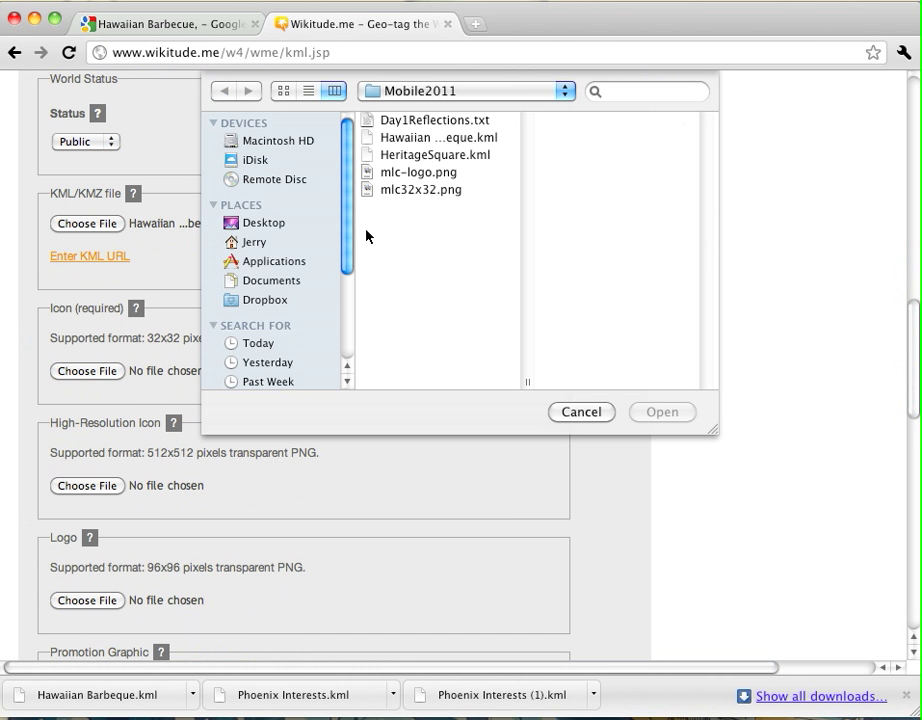
left_click(417, 190)
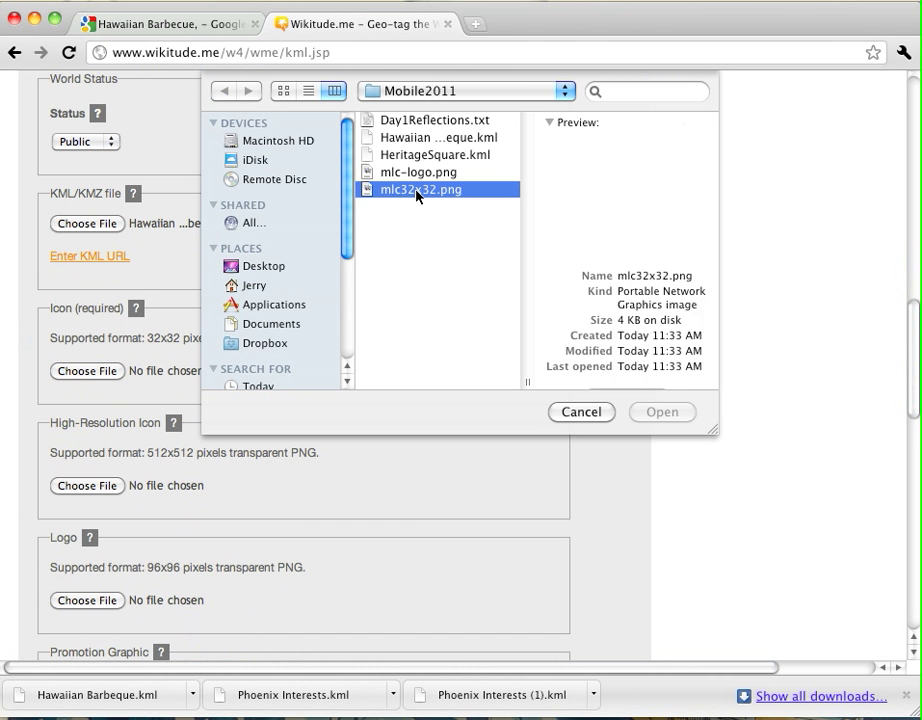
left_click(662, 411)
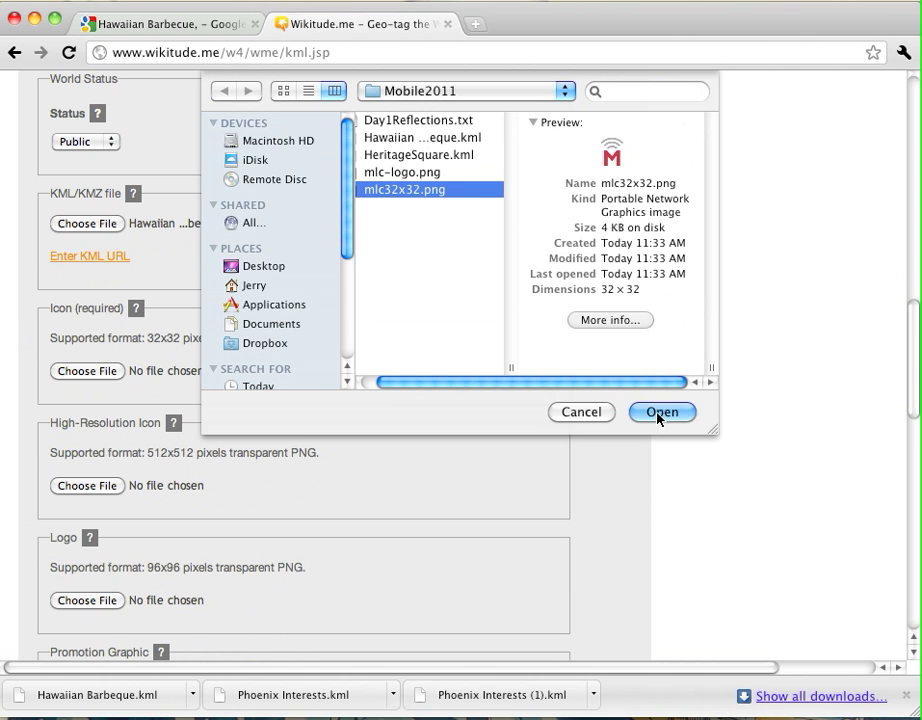
scroll(487, 359, "down", 5)
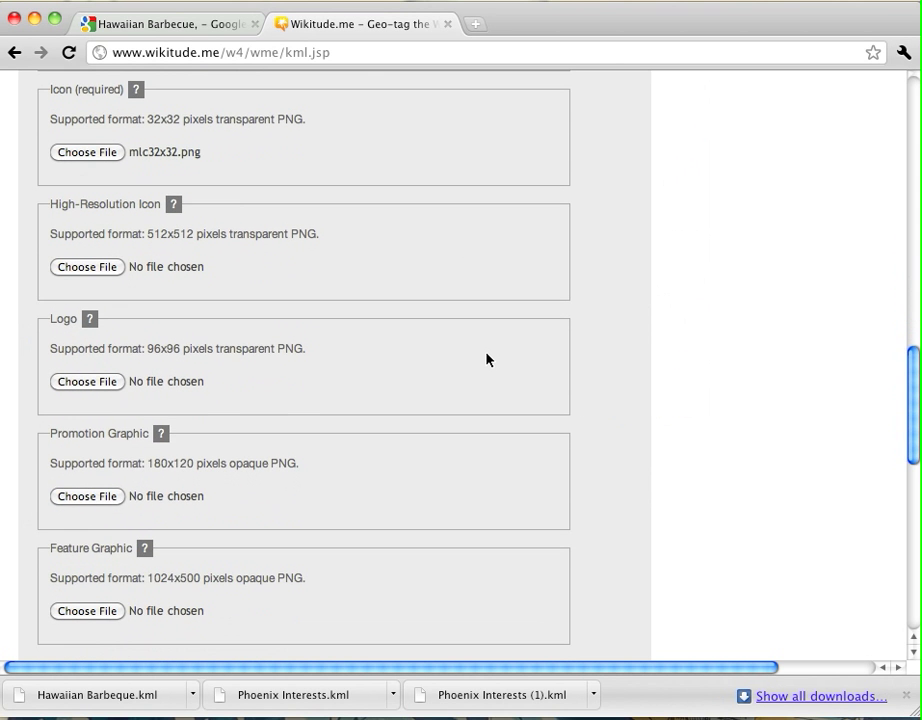
Step: Accept the upload terms and save the world, confirmed with 2 entries saved
scroll(487, 359, "down", 6)
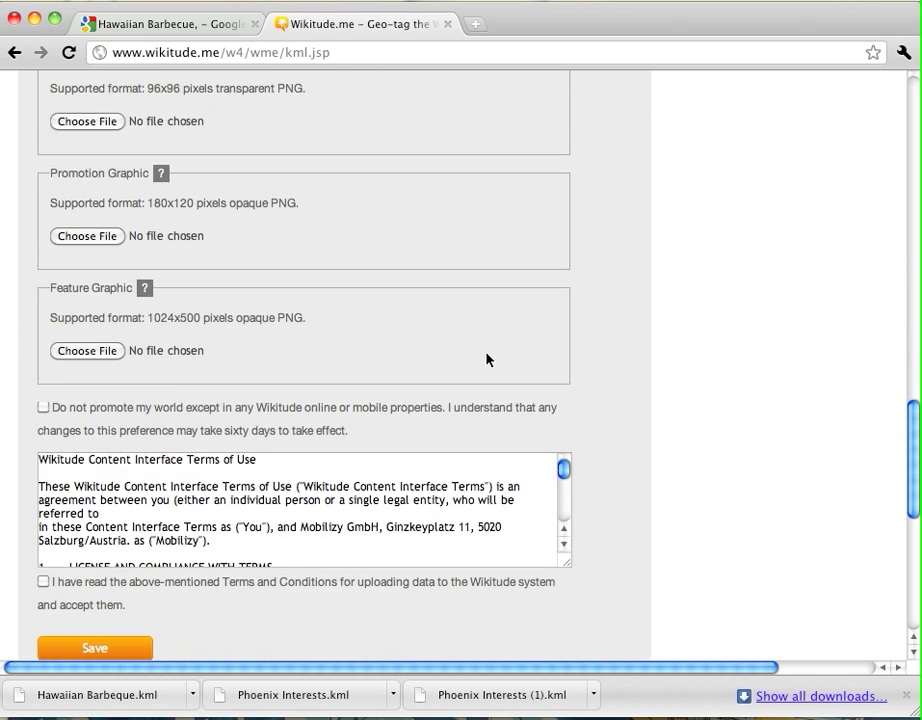
scroll(487, 359, "up", 10)
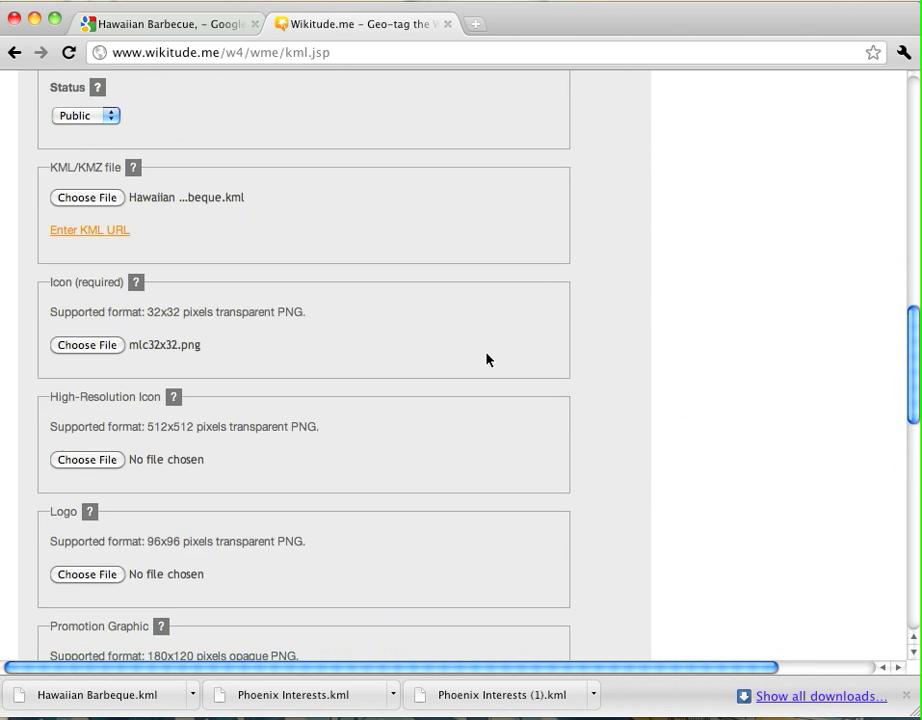
scroll(487, 359, "down", 9)
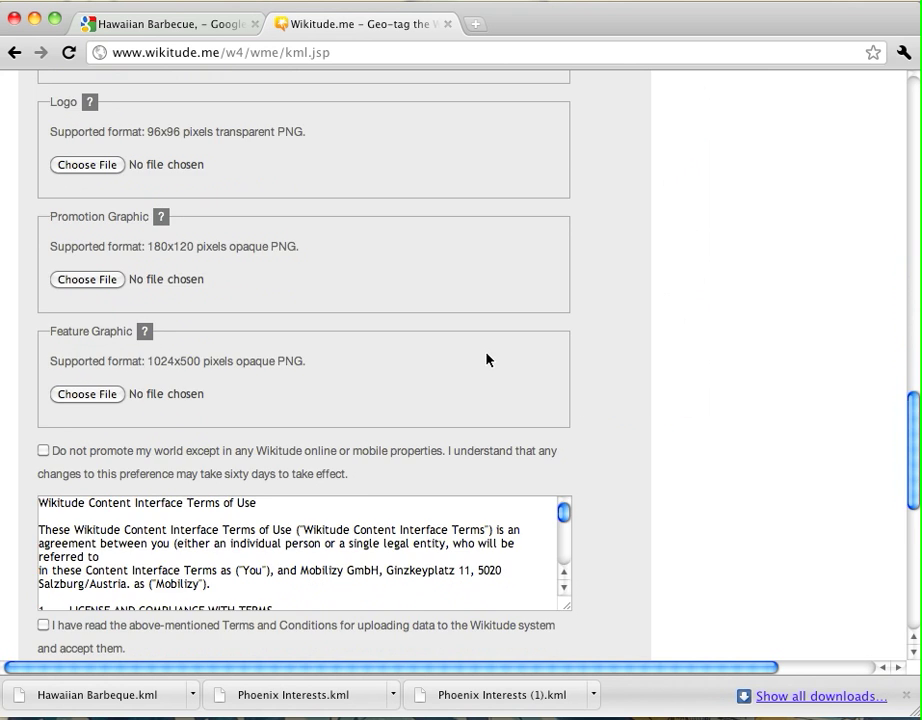
scroll(487, 359, "down", 4)
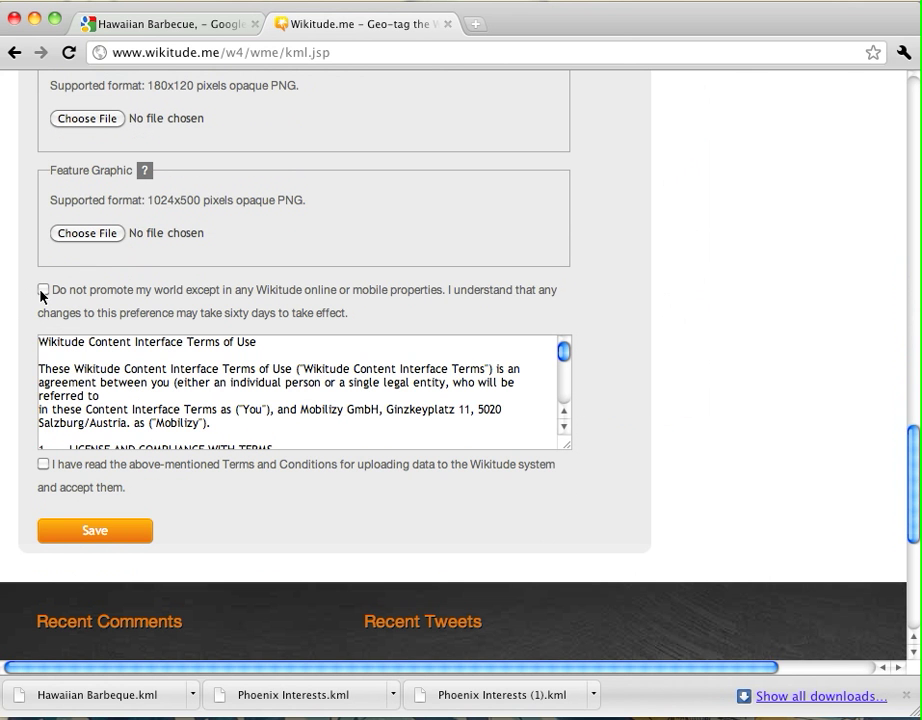
left_click(43, 465)
left_click(84, 532)
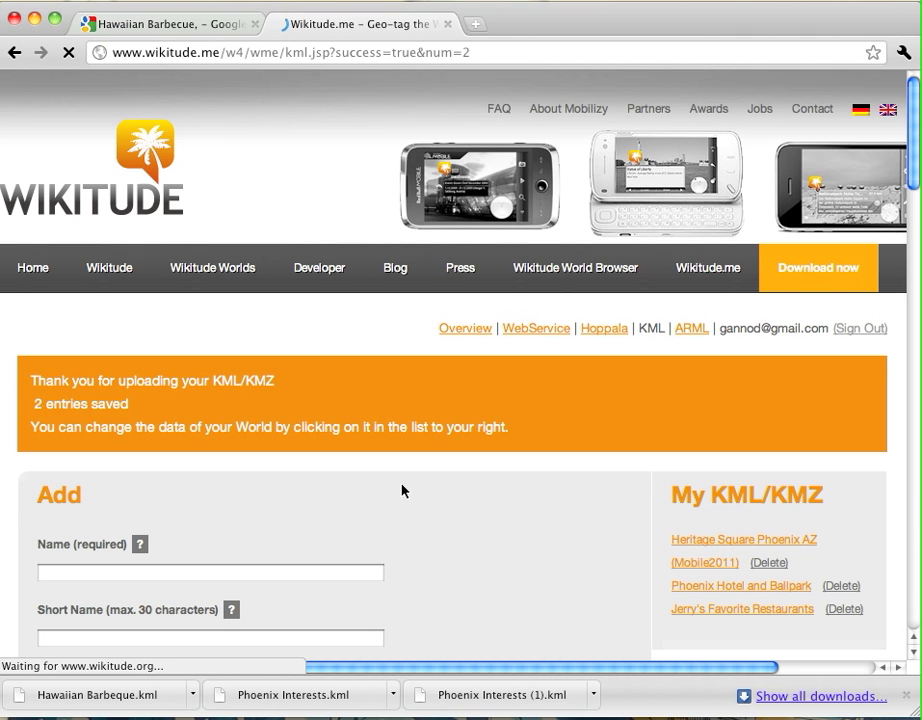
Step: Open the Favorite Restaurants world from the My KML/KMZ list and show its 2 POIs on Google Maps
scroll(402, 490, "down", 3)
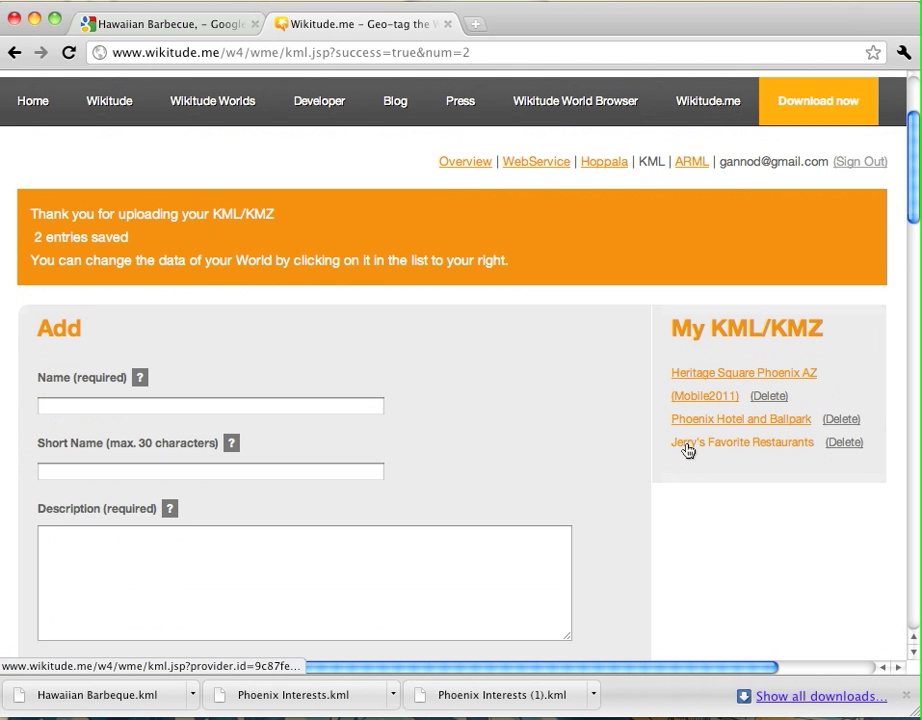
left_click(688, 447)
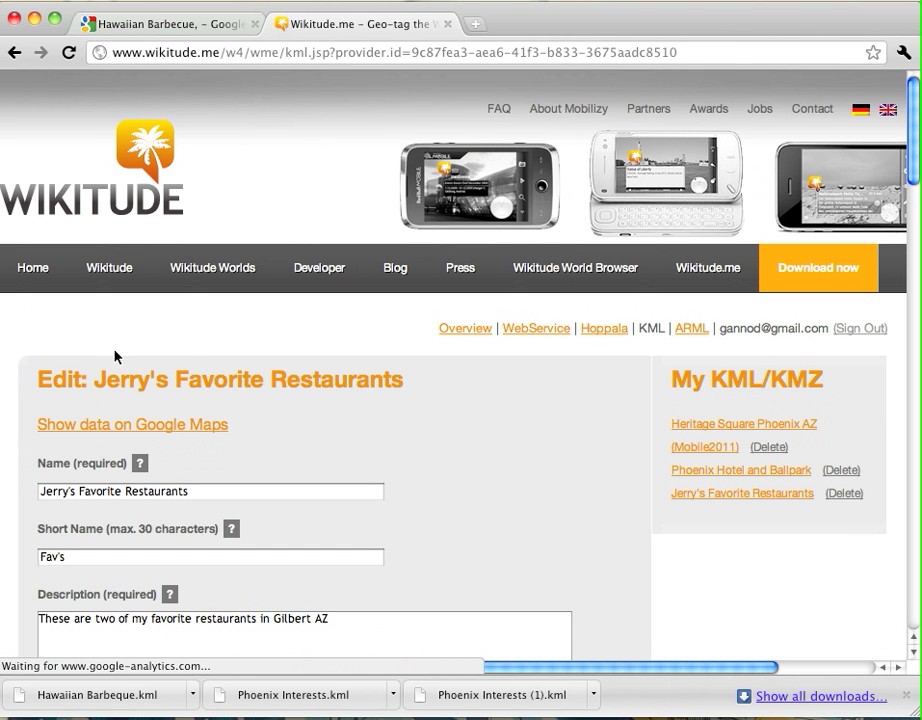
left_click(205, 425)
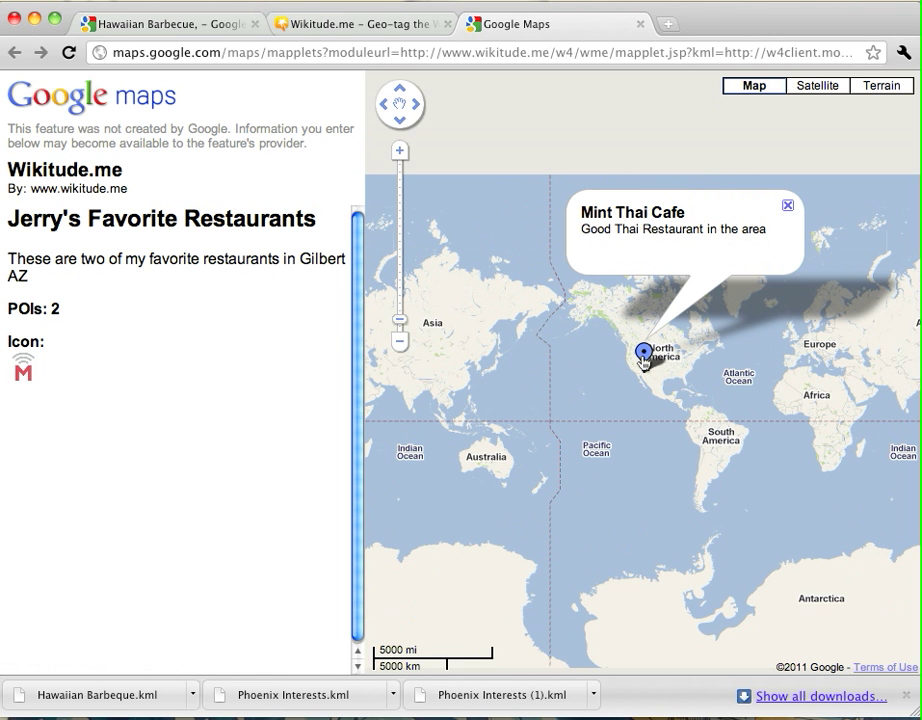
Step: Zoom and pan around Gilbert and Mesa, then zoom in on L&L Hawaiian Barbeque's description bubble
left_click(404, 196)
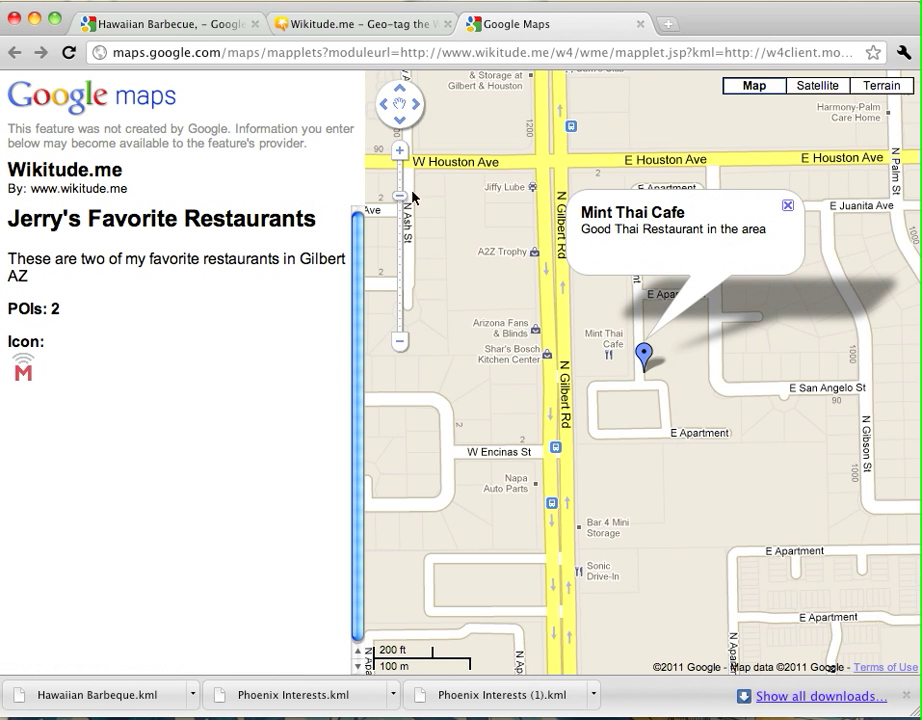
mouse_move(473, 151)
left_mouse_down()
mouse_move(473, 167)
mouse_move(608, 336)
left_mouse_up()
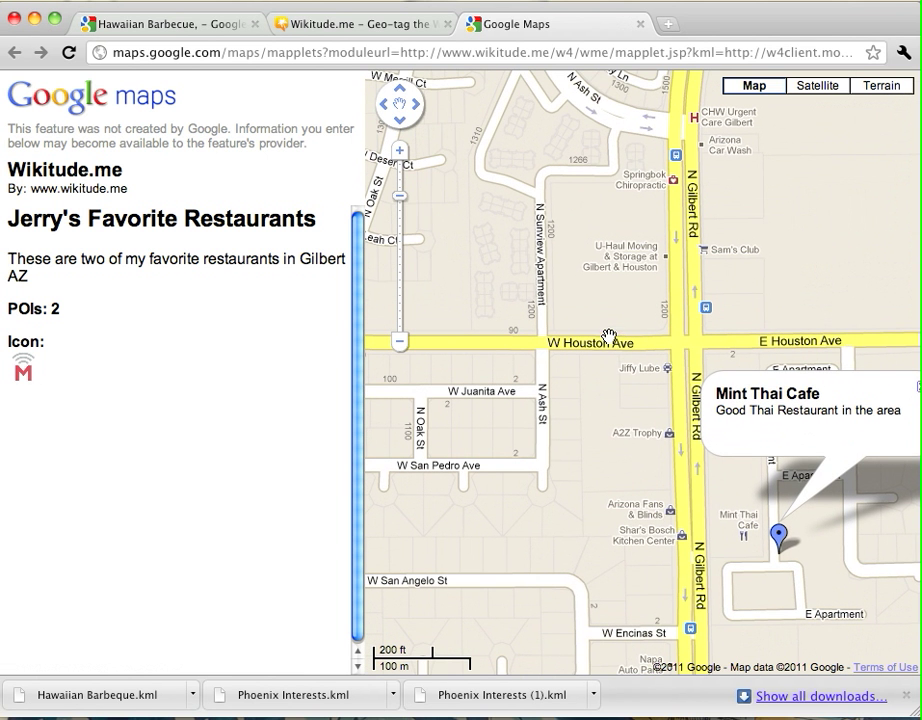
left_click_drag(468, 135, 702, 515)
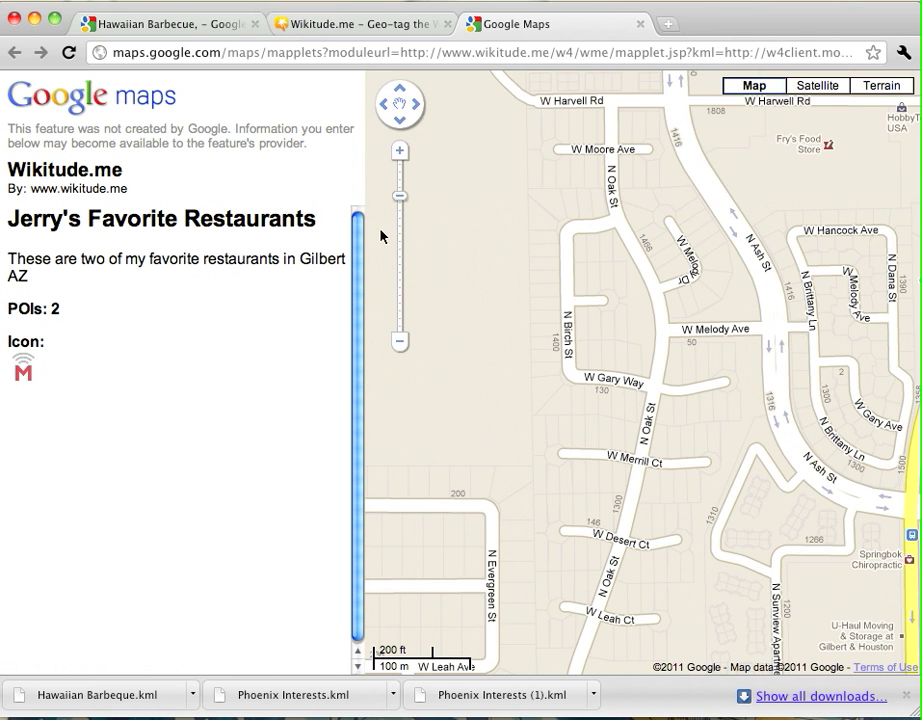
scroll(403, 255, "down", 3)
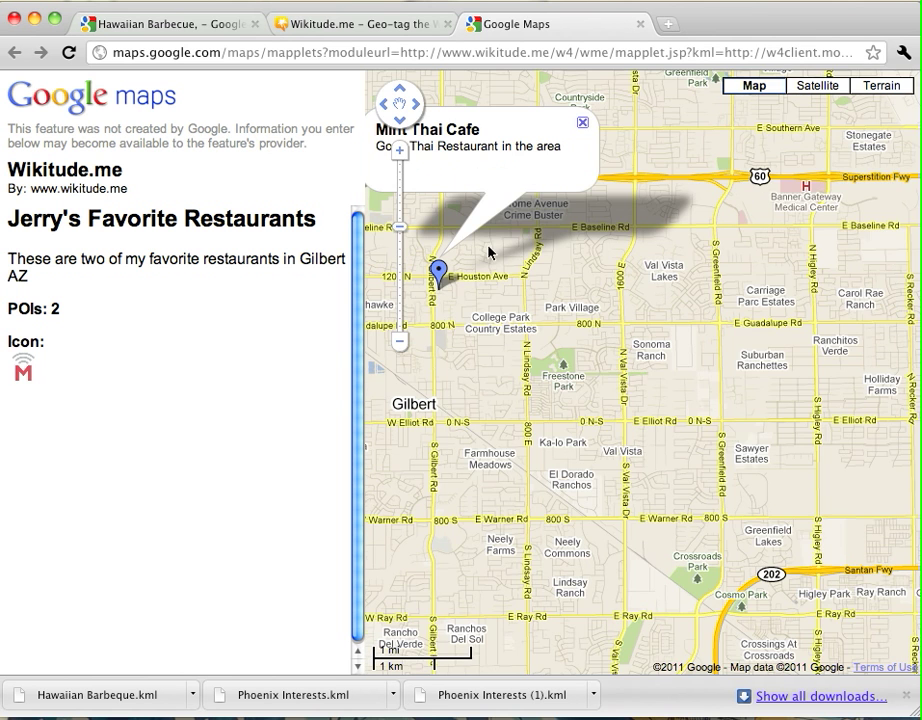
left_click_drag(490, 253, 900, 531)
left_click_drag(450, 223, 789, 312)
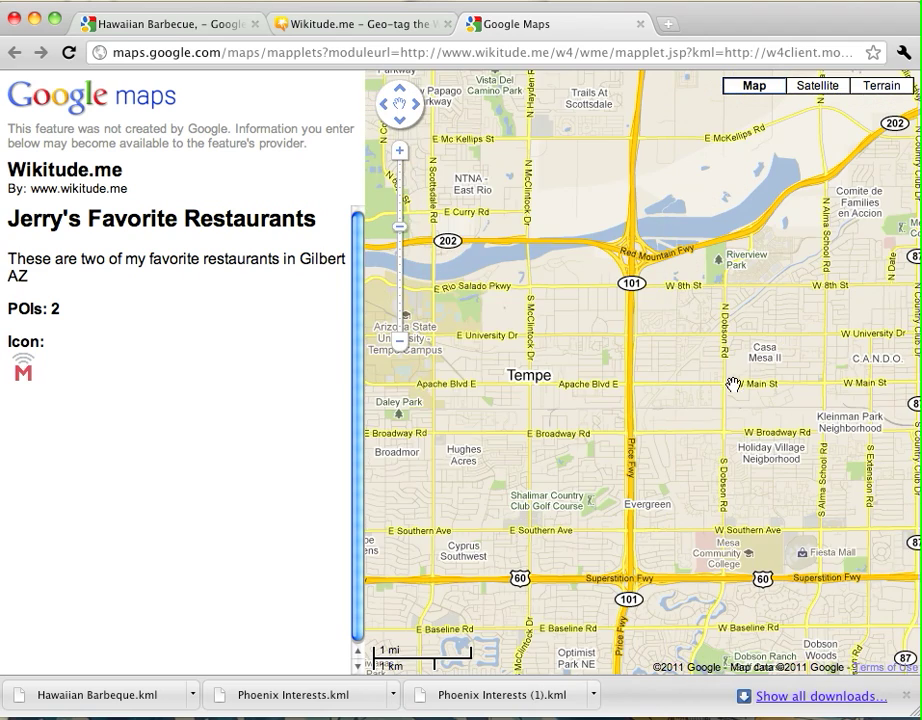
mouse_move(733, 385)
left_mouse_down()
mouse_move(608, 374)
mouse_move(426, 259)
left_mouse_up()
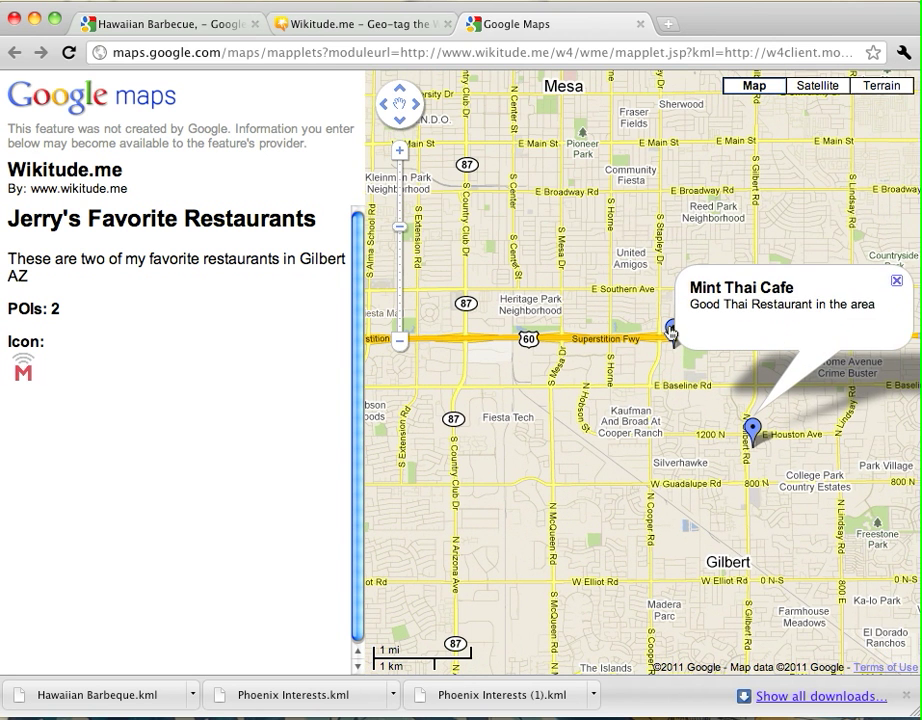
left_click(672, 332)
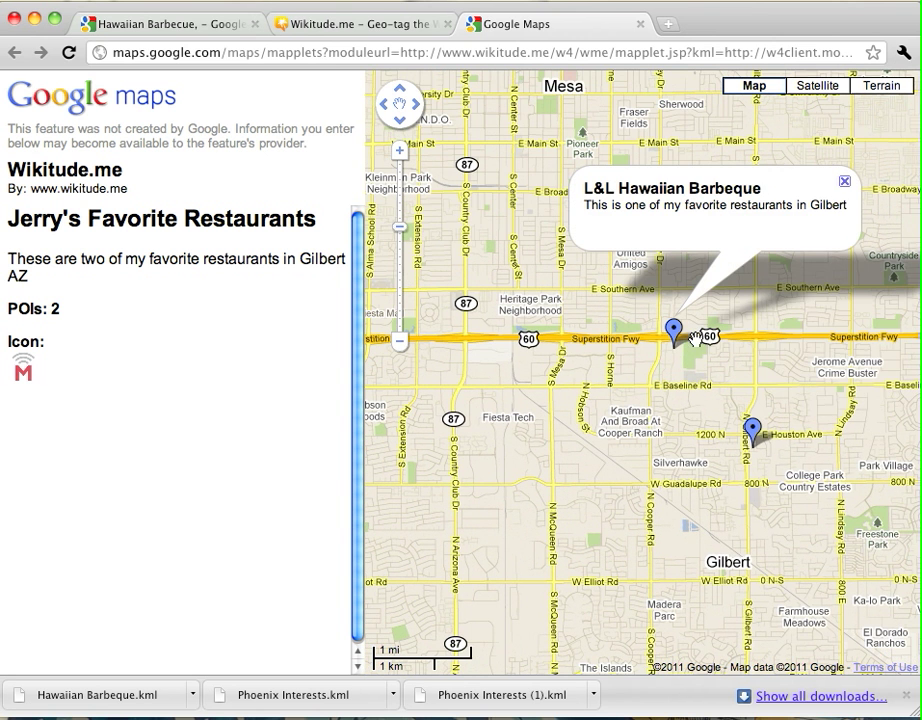
scroll(689, 352, "up", 3)
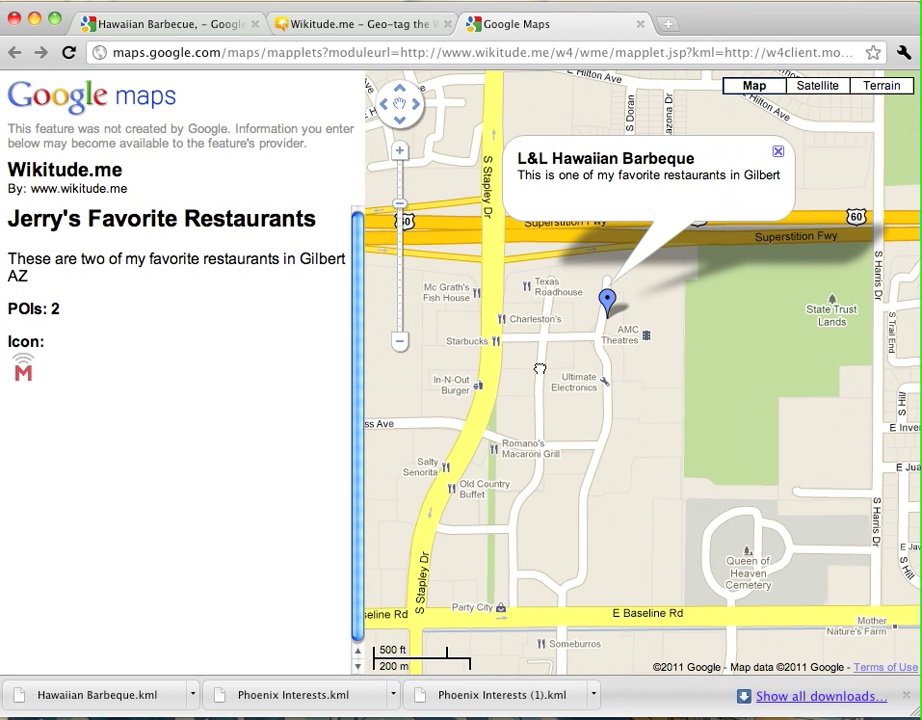
key("super+Tab")
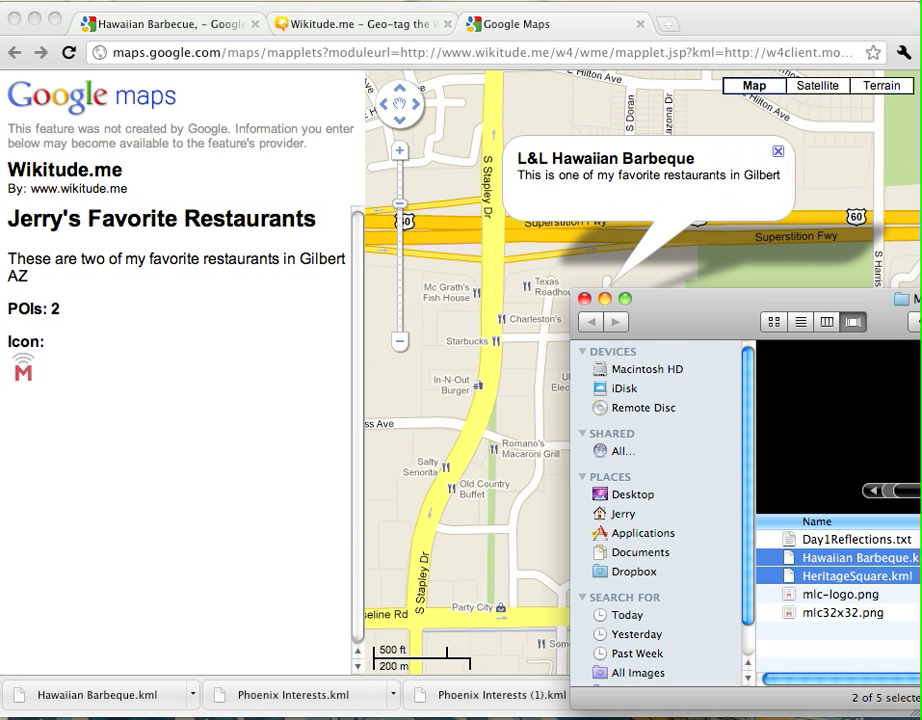
Step: Minimize the Finder window holding the KML files, leaving the Downloads window showing
left_click(605, 299)
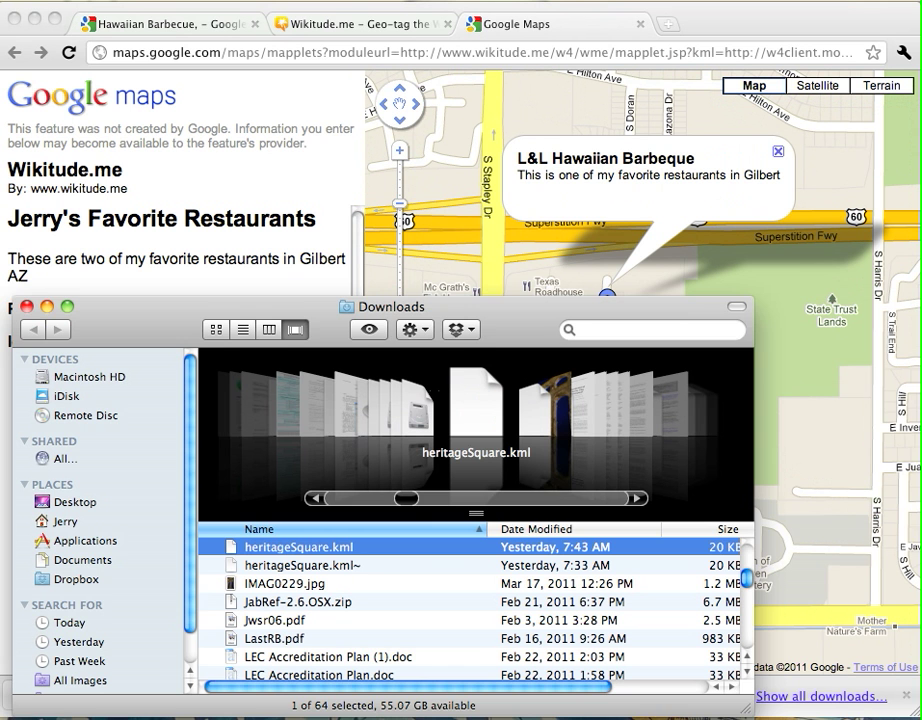
key("super+Tab")
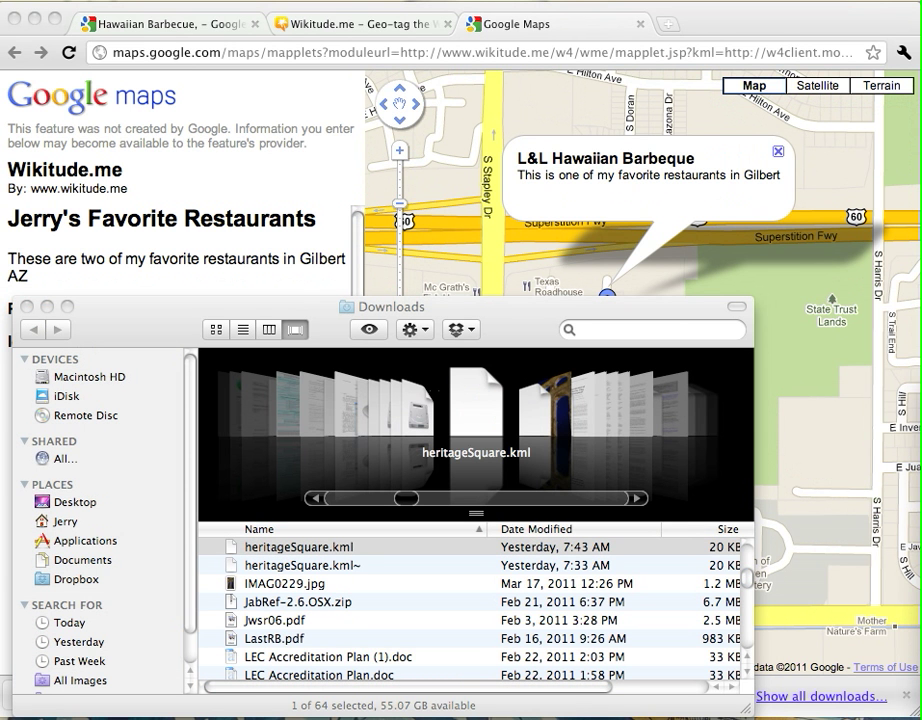